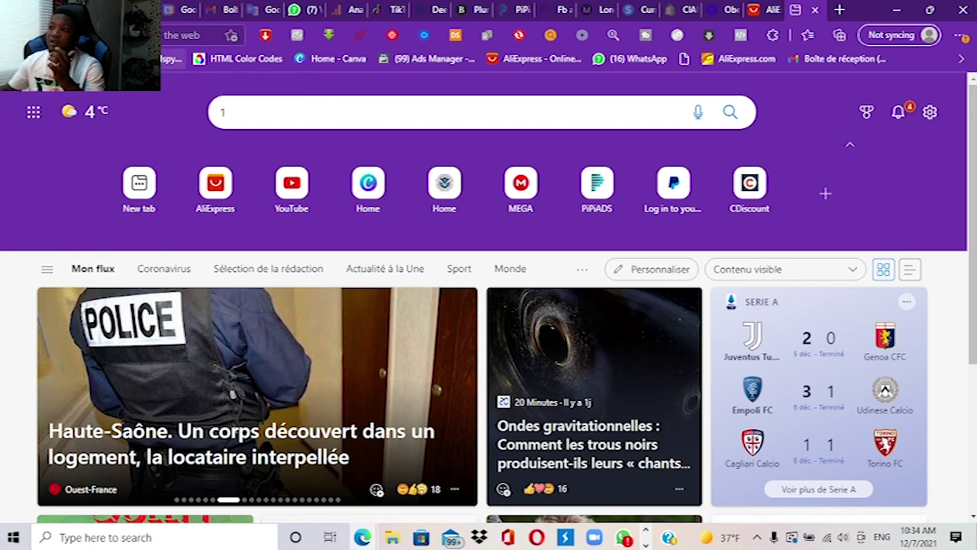
- Search the web for "tiktok ads manager login" and open the TikTok Ads Manager sign-up page
{"action": "left_click", "coordinate": [156, 35]}
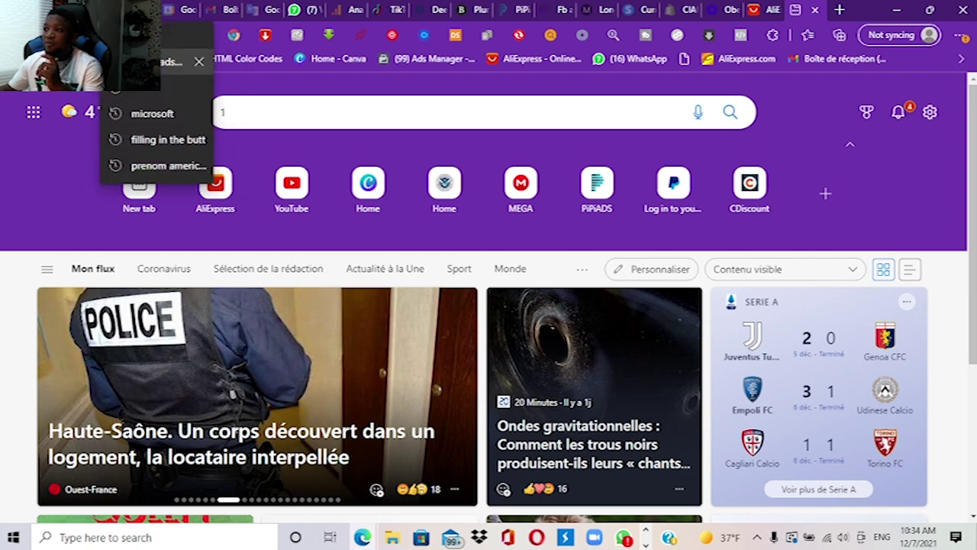
{"action": "left_click", "coordinate": [171, 61]}
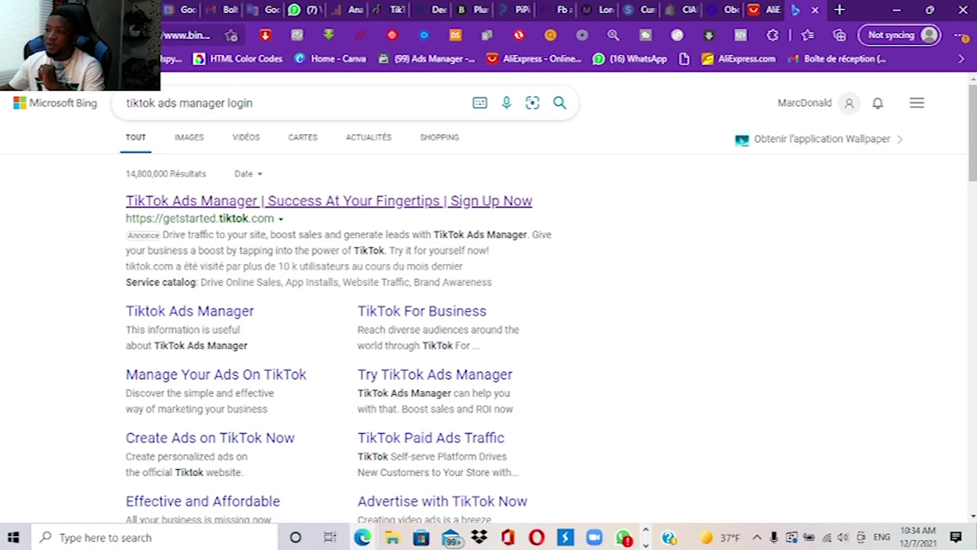
{"action": "left_click", "coordinate": [328, 200]}
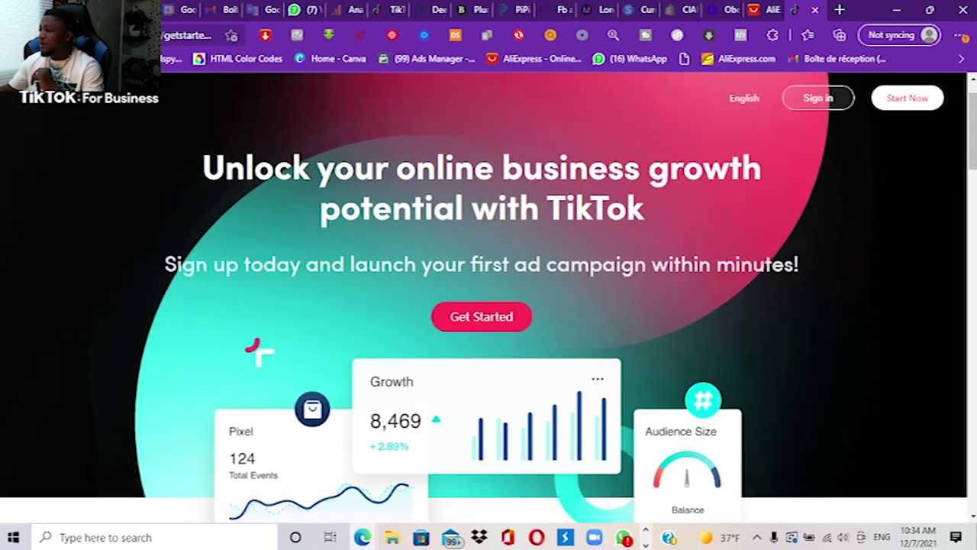
{"action": "scroll", "coordinate": [489, 298], "scroll_direction": "down", "scroll_amount": 2}
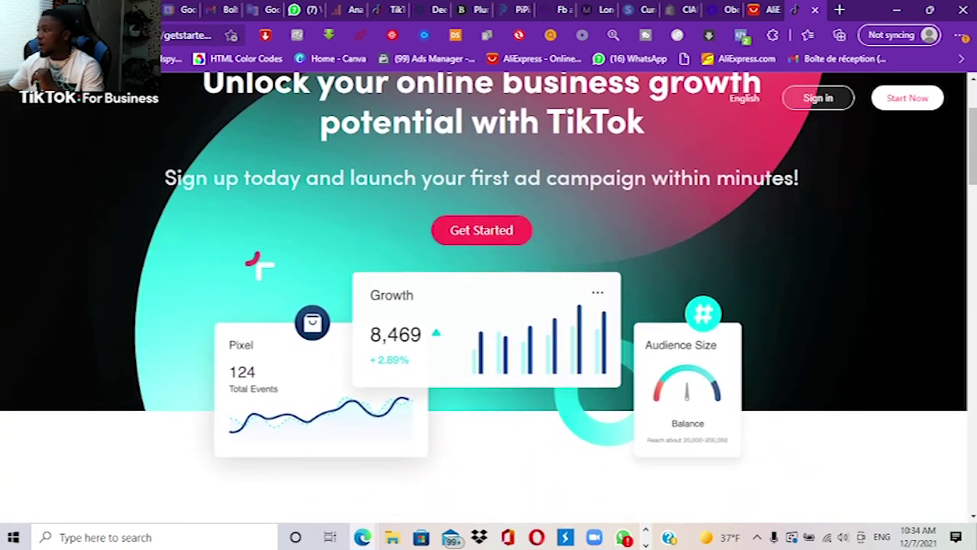
{"action": "scroll", "coordinate": [489, 298], "scroll_direction": "up", "scroll_amount": 2}
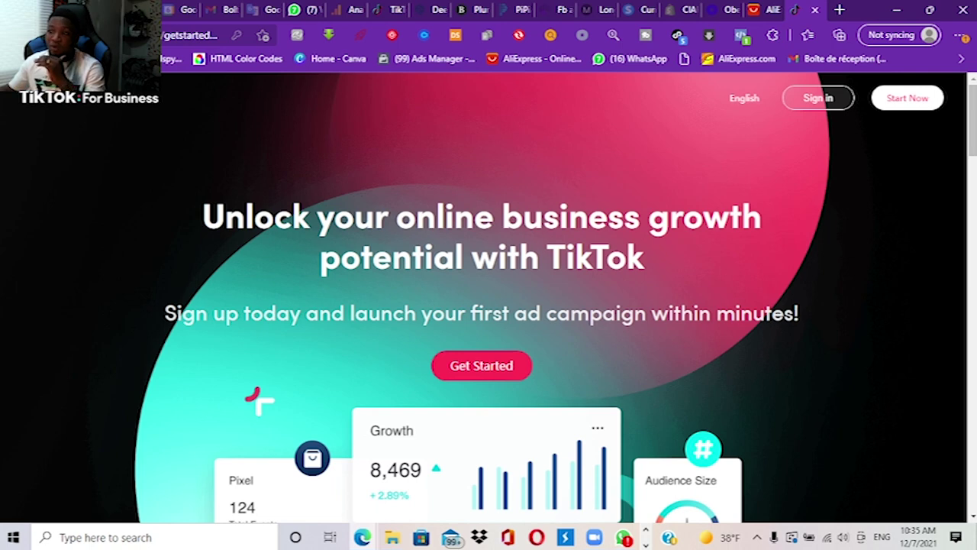
- Clear the prefilled entry from the phone number field of the Create an Account form
{"action": "scroll", "coordinate": [488, 297], "scroll_direction": "down", "scroll_amount": 1}
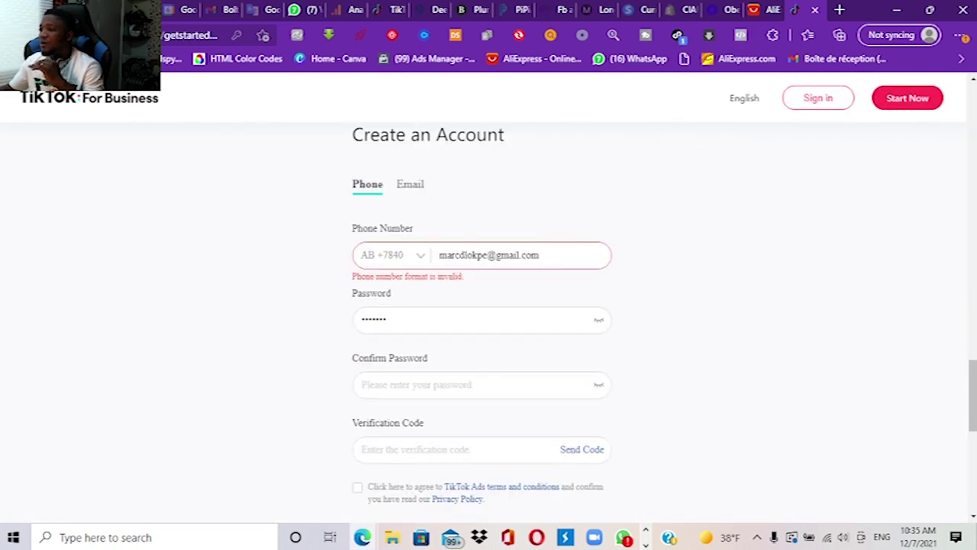
{"action": "scroll", "coordinate": [489, 306], "scroll_direction": "down", "scroll_amount": 1}
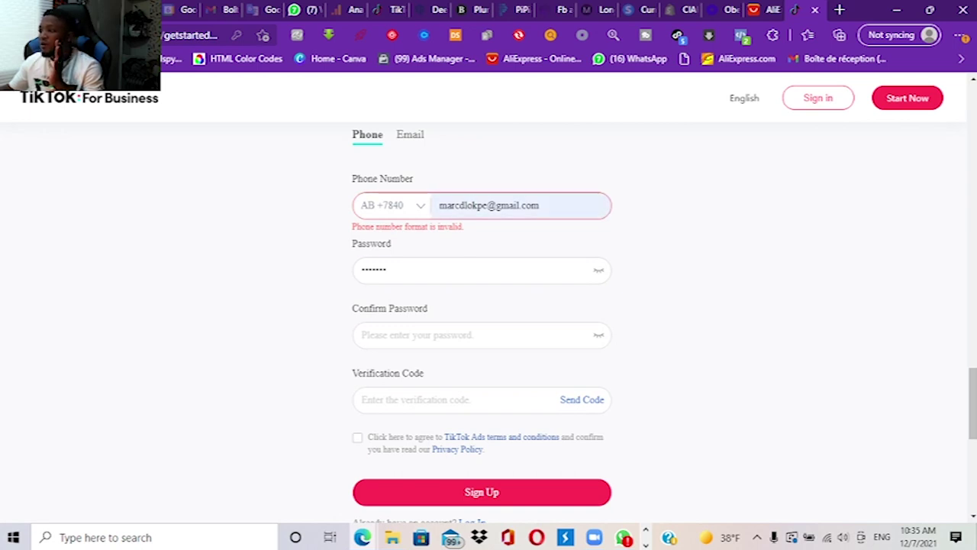
{"action": "left_click", "coordinate": [539, 206]}
{"action": "key", "text": "ctrl+a"}
{"action": "key", "text": "BackSpace"}
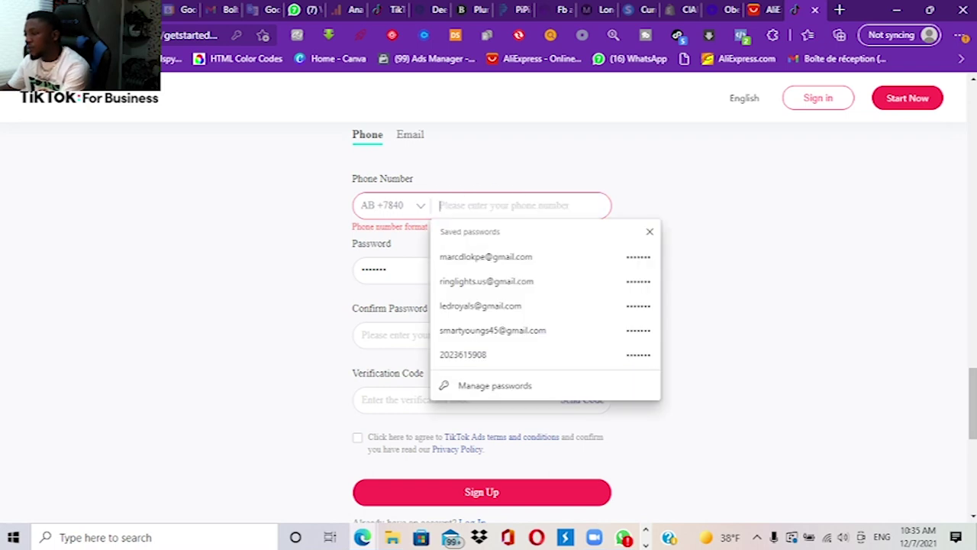
{"action": "key", "text": "Escape"}
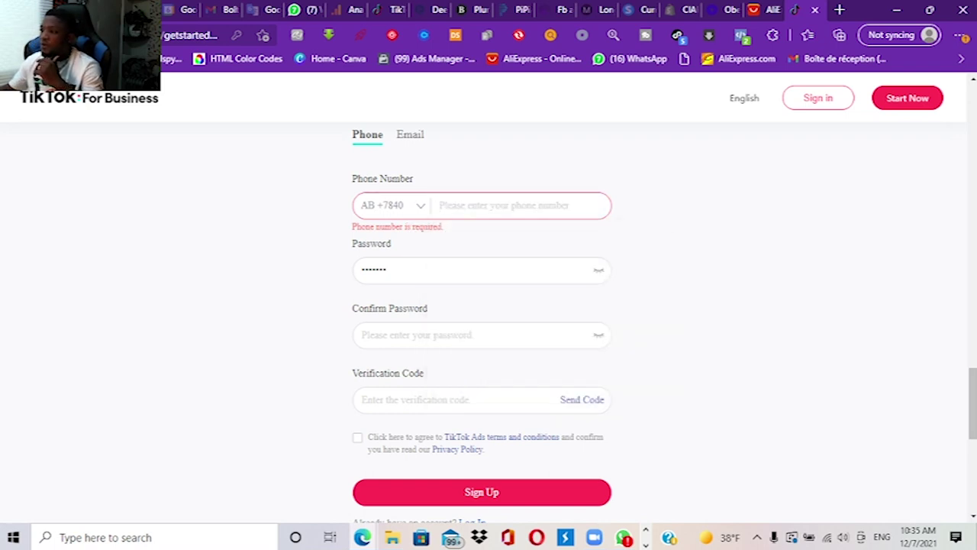
- Look over the account form and check which fields its email registration option requires
{"action": "scroll", "coordinate": [489, 306], "scroll_direction": "up", "scroll_amount": 1}
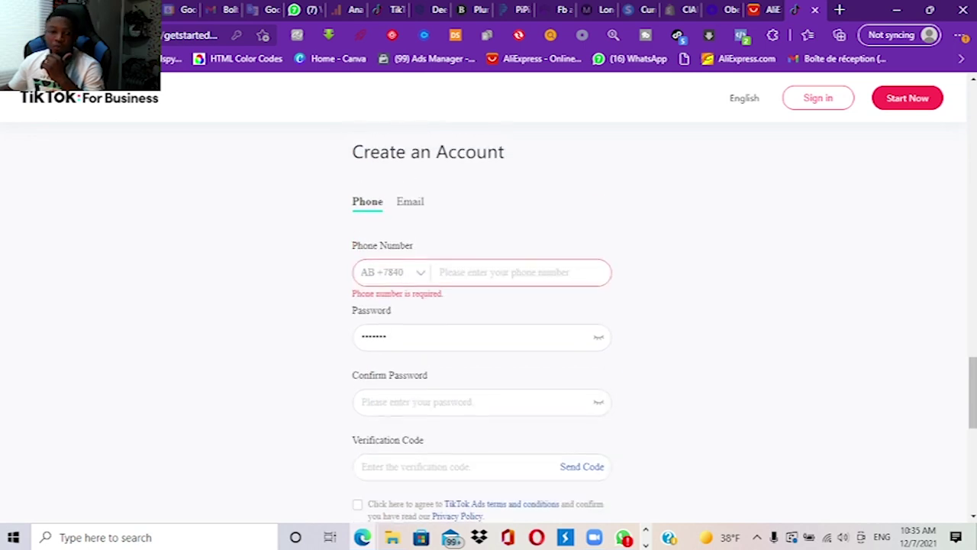
{"action": "scroll", "coordinate": [488, 306], "scroll_direction": "down", "scroll_amount": 1}
{"action": "scroll", "coordinate": [489, 306], "scroll_direction": "up", "scroll_amount": 4}
{"action": "scroll", "coordinate": [488, 306], "scroll_direction": "down", "scroll_amount": 2}
{"action": "scroll", "coordinate": [489, 306], "scroll_direction": "down", "scroll_amount": 1}
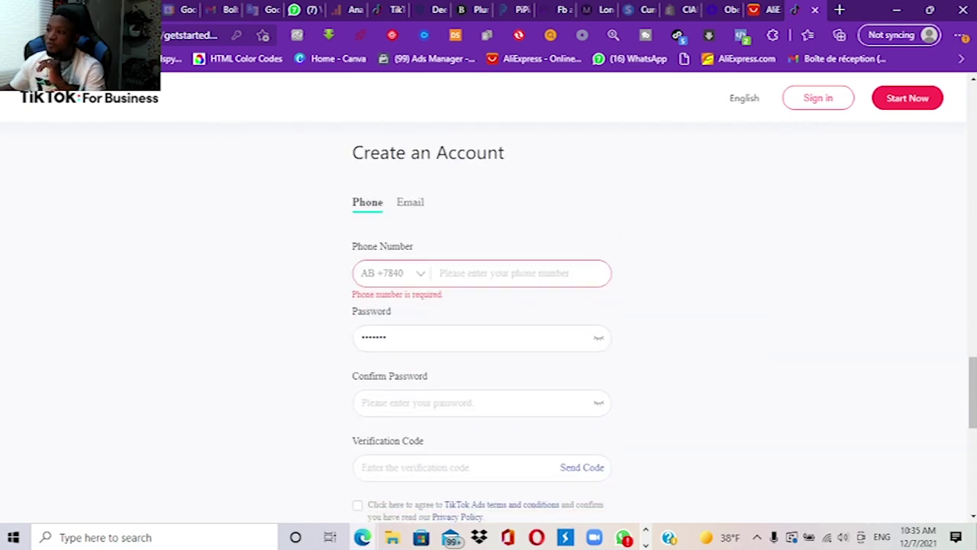
{"action": "left_click", "coordinate": [411, 201]}
{"action": "scroll", "coordinate": [489, 336], "scroll_direction": "down", "scroll_amount": 2}
{"action": "scroll", "coordinate": [489, 336], "scroll_direction": "up", "scroll_amount": 2}
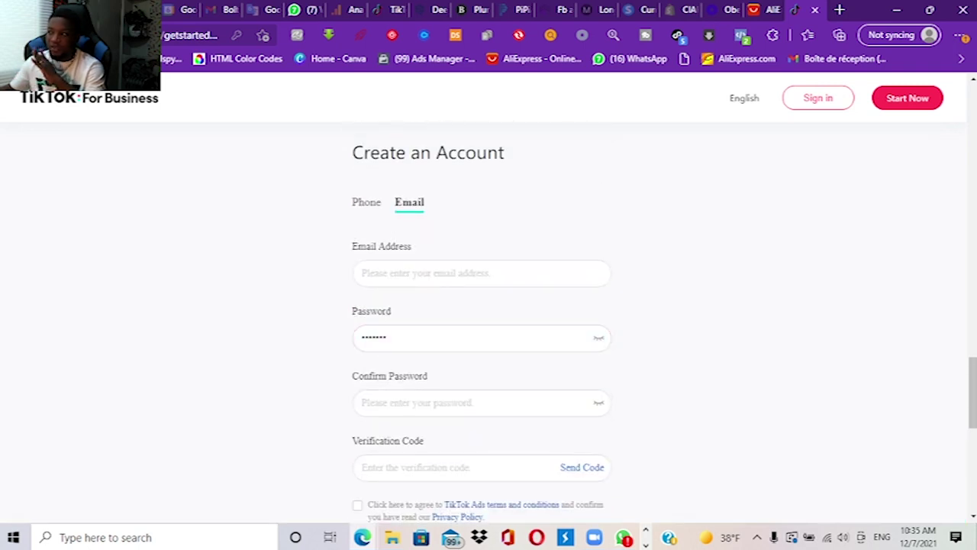
- Return the form to phone registration and review its password, verification code and terms fields
{"action": "left_click", "coordinate": [366, 201]}
{"action": "scroll", "coordinate": [367, 201], "scroll_direction": "down", "scroll_amount": 1}
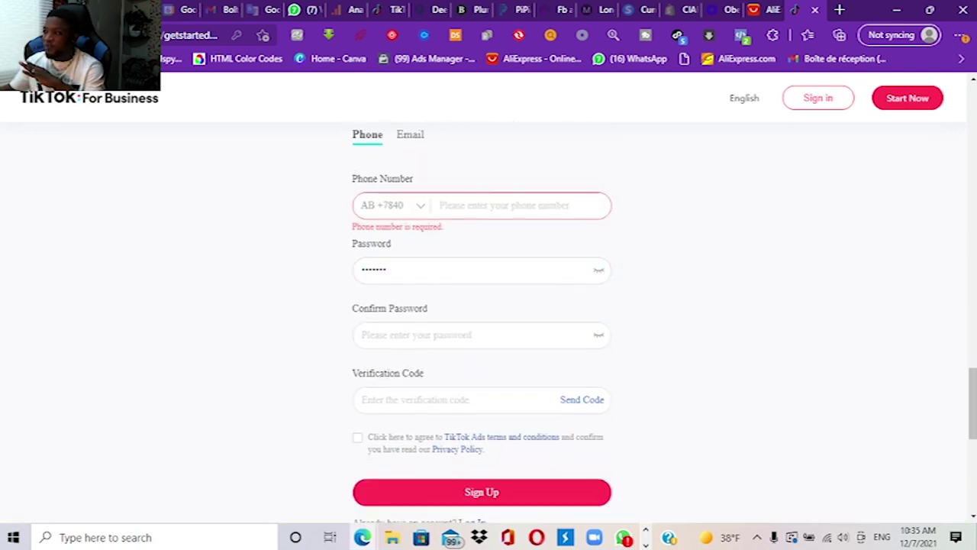
{"action": "scroll", "coordinate": [367, 201], "scroll_direction": "down", "scroll_amount": 1}
{"action": "scroll", "coordinate": [366, 201], "scroll_direction": "up", "scroll_amount": 1}
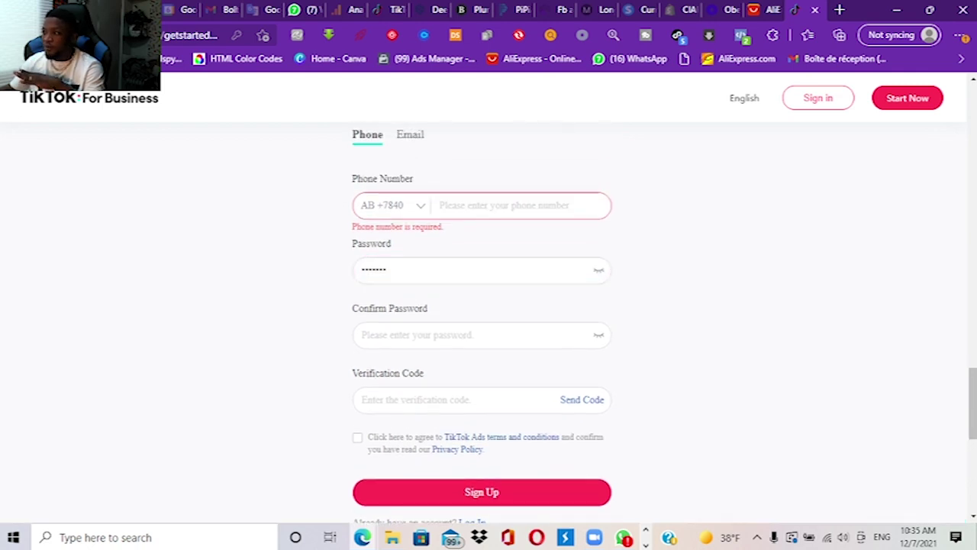
{"action": "scroll", "coordinate": [366, 202], "scroll_direction": "down", "scroll_amount": 1}
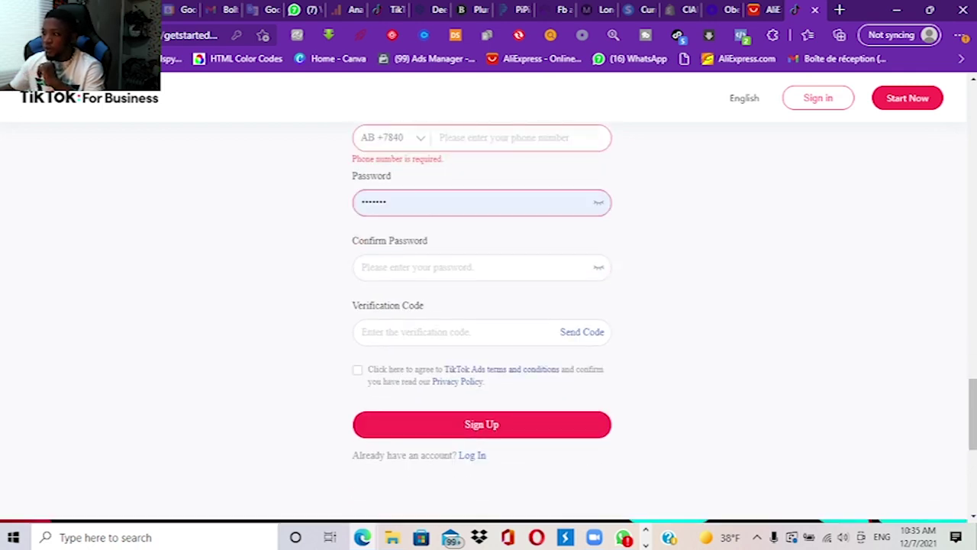
{"action": "left_click", "coordinate": [481, 267]}
{"action": "scroll", "coordinate": [481, 267], "scroll_direction": "down", "scroll_amount": 1}
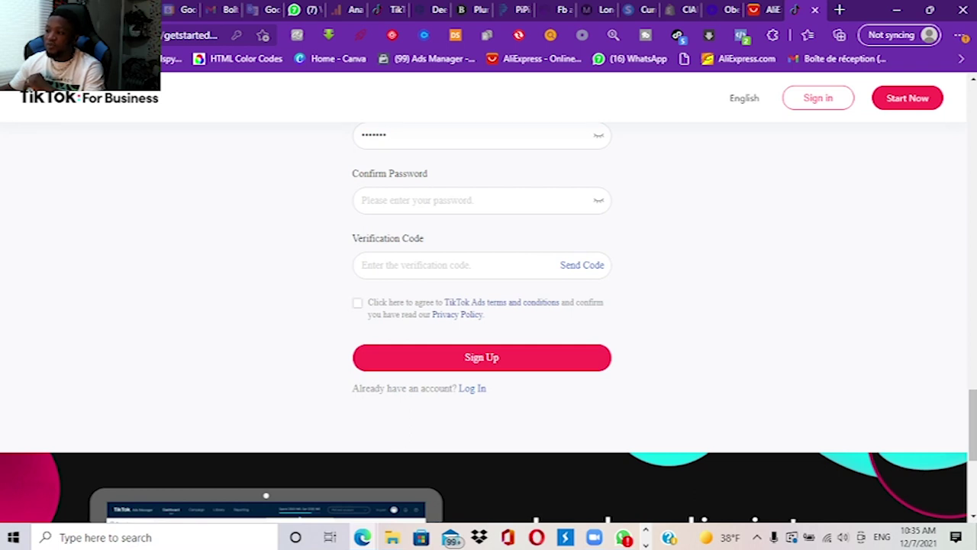
{"action": "scroll", "coordinate": [482, 265], "scroll_direction": "up", "scroll_amount": 4}
{"action": "scroll", "coordinate": [482, 265], "scroll_direction": "down", "scroll_amount": 1}
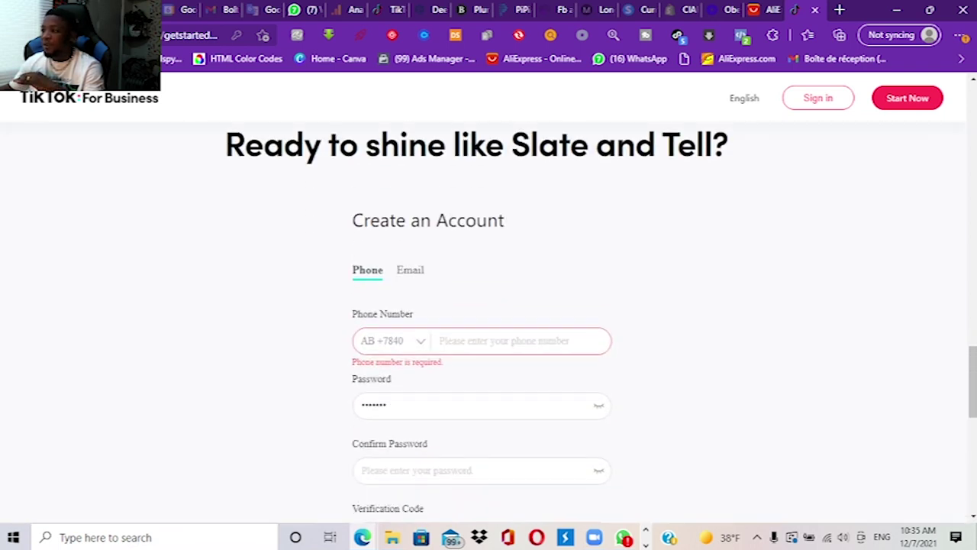
- Switch the account form to email registration and go through its password confirmation, verification code and terms fields
{"action": "left_click", "coordinate": [410, 270]}
{"action": "scroll", "coordinate": [482, 321], "scroll_direction": "down", "scroll_amount": 2}
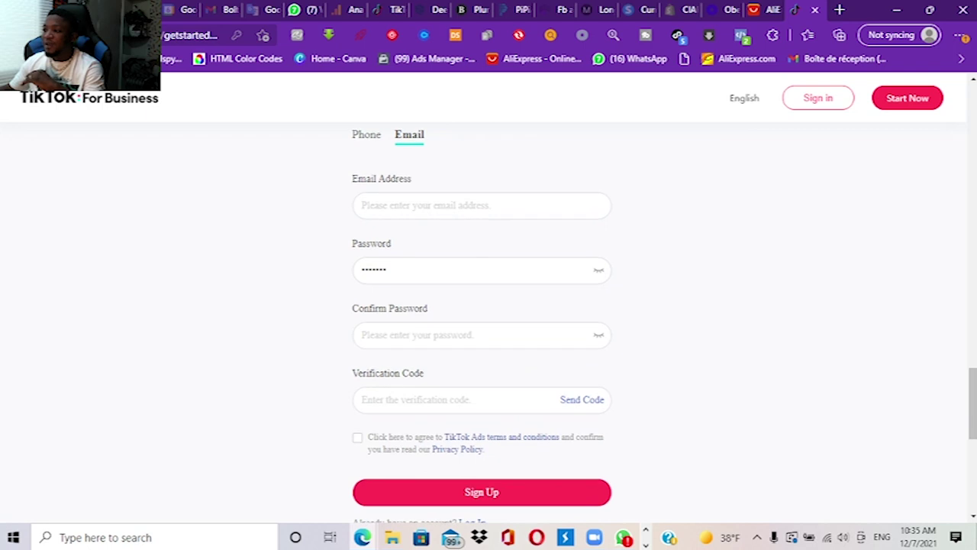
{"action": "key", "text": "Tab"}
{"action": "key", "text": "Tab"}
{"action": "key", "text": "Tab"}
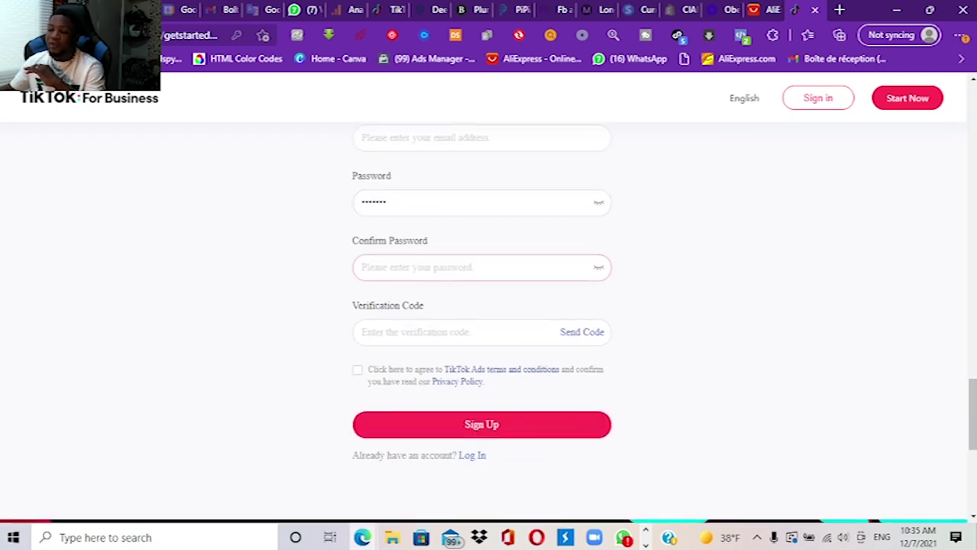
{"action": "scroll", "coordinate": [482, 267], "scroll_direction": "down", "scroll_amount": 1}
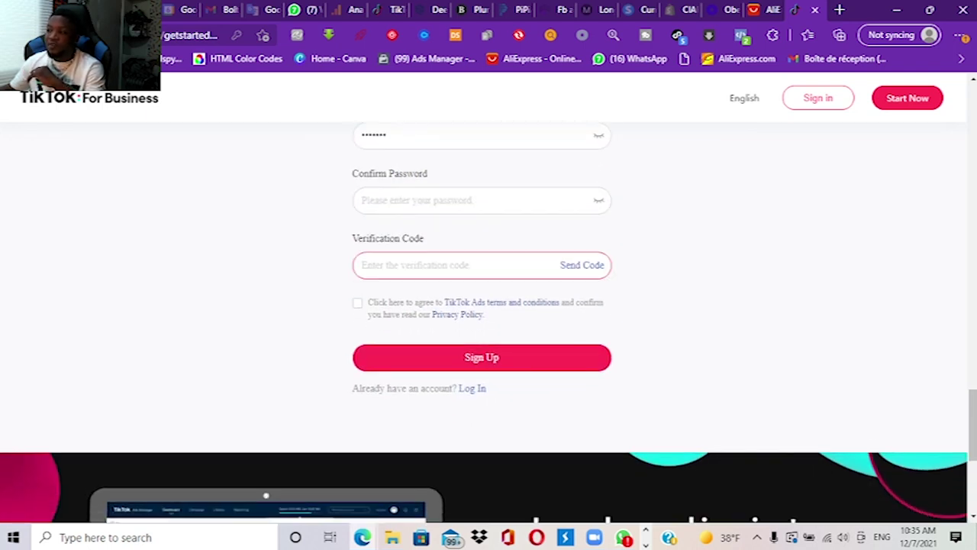
{"action": "key", "text": "Tab"}
{"action": "key", "text": "Tab"}
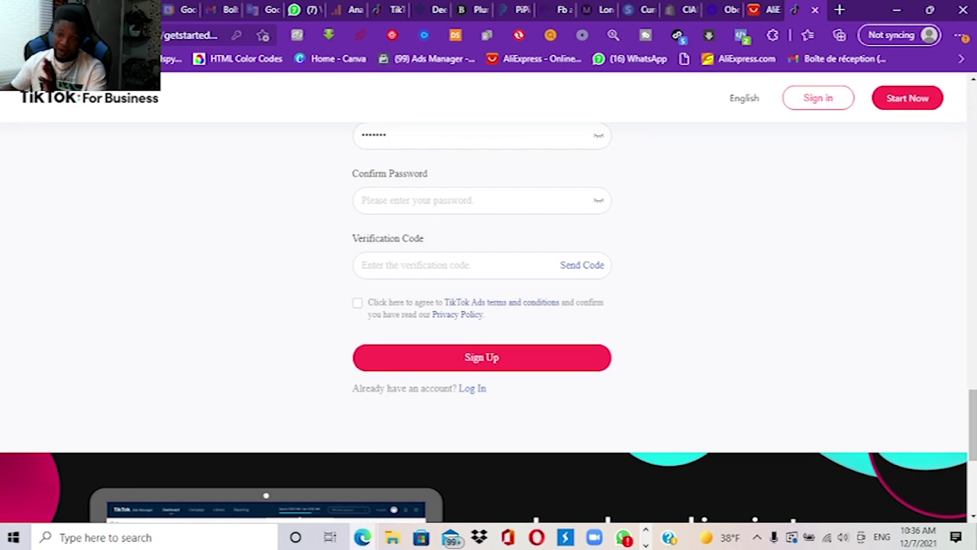
{"action": "scroll", "coordinate": [488, 305], "scroll_direction": "up", "scroll_amount": 6}
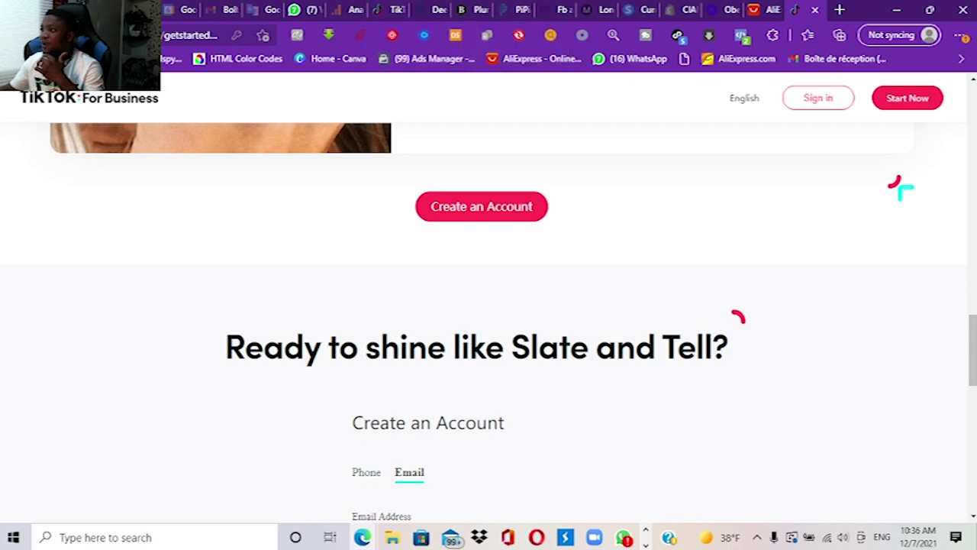
{"action": "scroll", "coordinate": [489, 321], "scroll_direction": "down", "scroll_amount": 5}
{"action": "scroll", "coordinate": [489, 321], "scroll_direction": "up", "scroll_amount": 10}
{"action": "scroll", "coordinate": [488, 320], "scroll_direction": "down", "scroll_amount": 10}
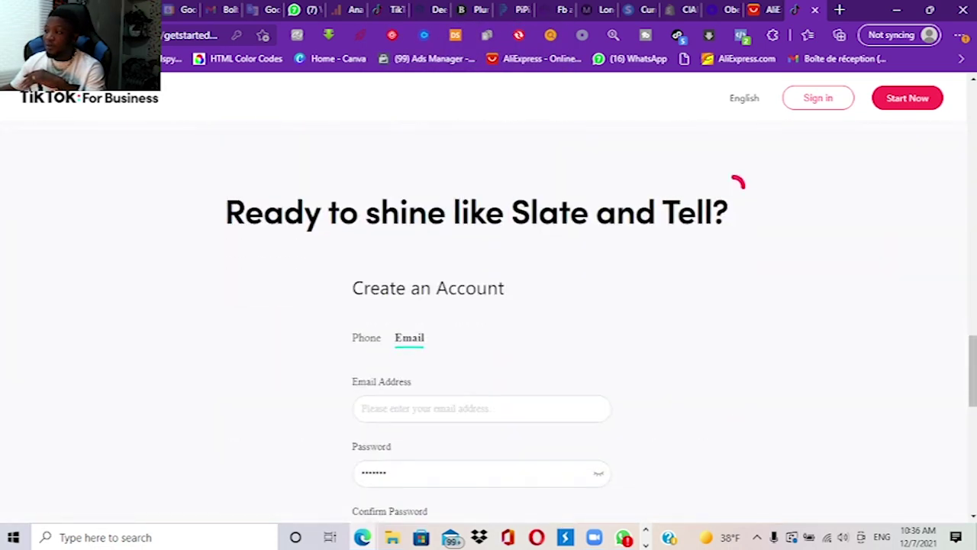
{"action": "scroll", "coordinate": [489, 320], "scroll_direction": "up", "scroll_amount": 2}
{"action": "scroll", "coordinate": [489, 321], "scroll_direction": "down", "scroll_amount": 1}
{"action": "scroll", "coordinate": [488, 321], "scroll_direction": "up", "scroll_amount": 4}
{"action": "scroll", "coordinate": [489, 321], "scroll_direction": "down", "scroll_amount": 1}
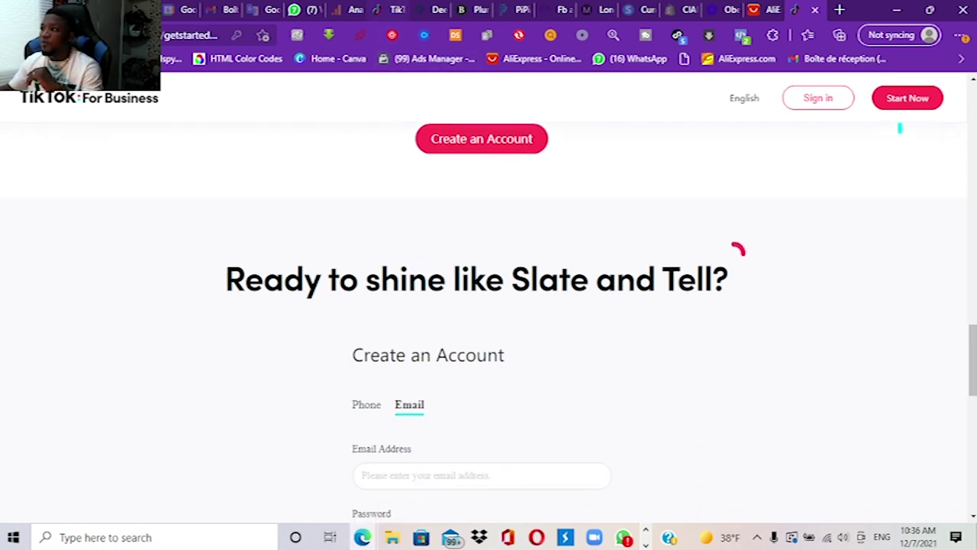
- Switch to the already signed-in TikTok Ads Manager account and look over its dashboard overview
{"action": "left_click", "coordinate": [391, 9]}
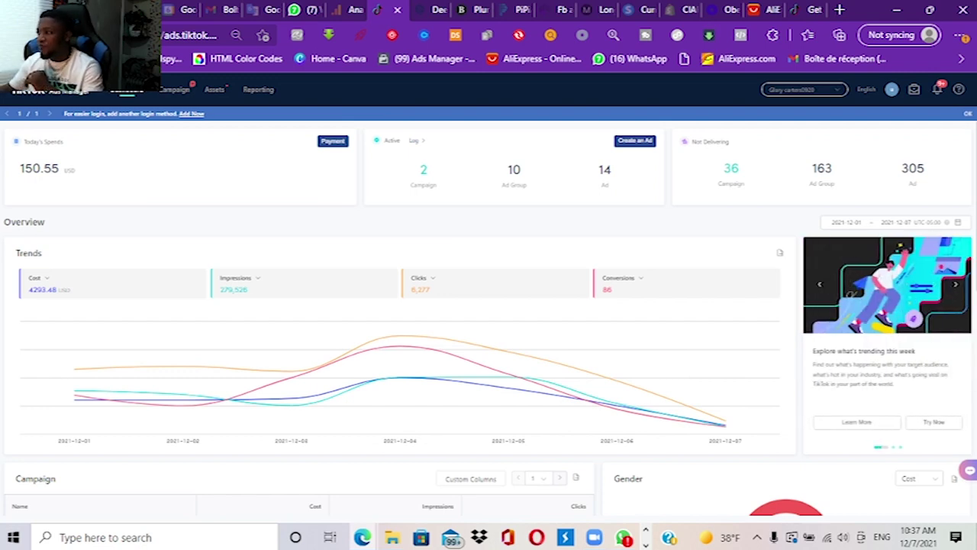
{"action": "scroll", "coordinate": [488, 306], "scroll_direction": "down", "scroll_amount": 5}
{"action": "scroll", "coordinate": [489, 306], "scroll_direction": "up", "scroll_amount": 5}
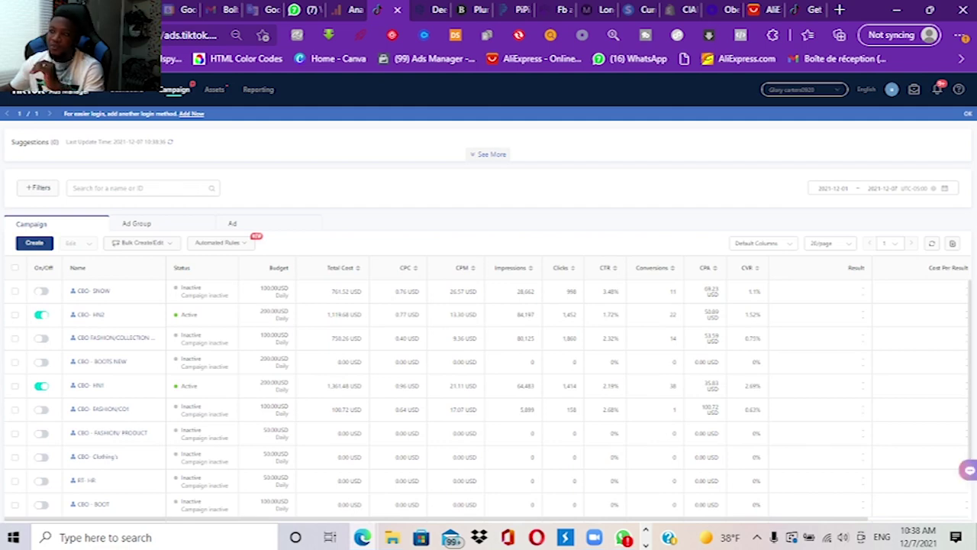
- Create a new campaign with the Conversions advertising objective and continue from the last edit
{"action": "left_click", "coordinate": [34, 242]}
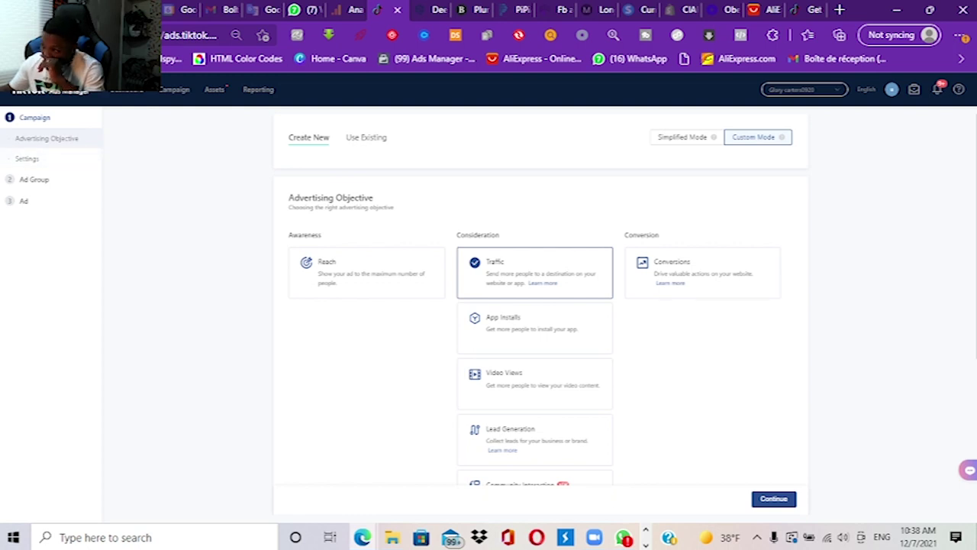
{"action": "scroll", "coordinate": [534, 305], "scroll_direction": "down", "scroll_amount": 2}
{"action": "scroll", "coordinate": [535, 306], "scroll_direction": "up", "scroll_amount": 2}
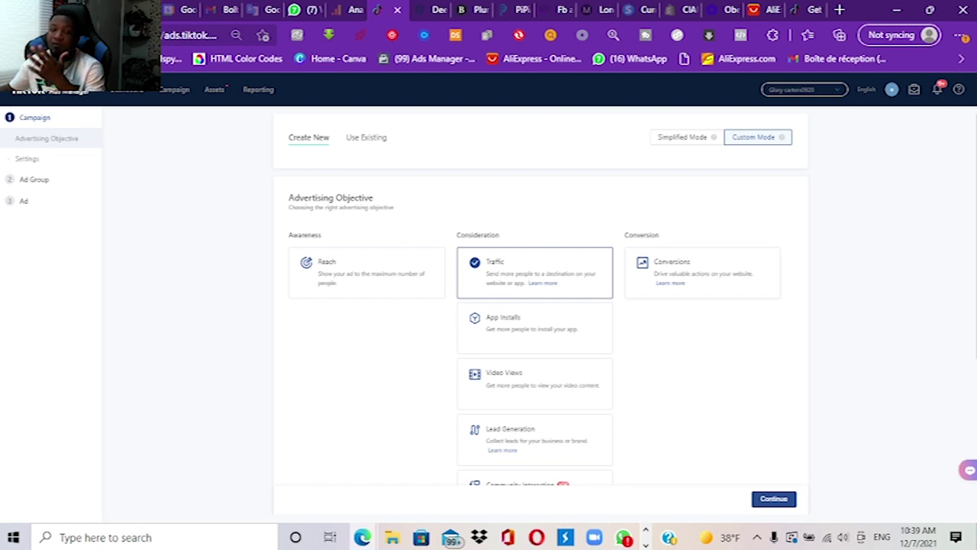
{"action": "left_click", "coordinate": [702, 273]}
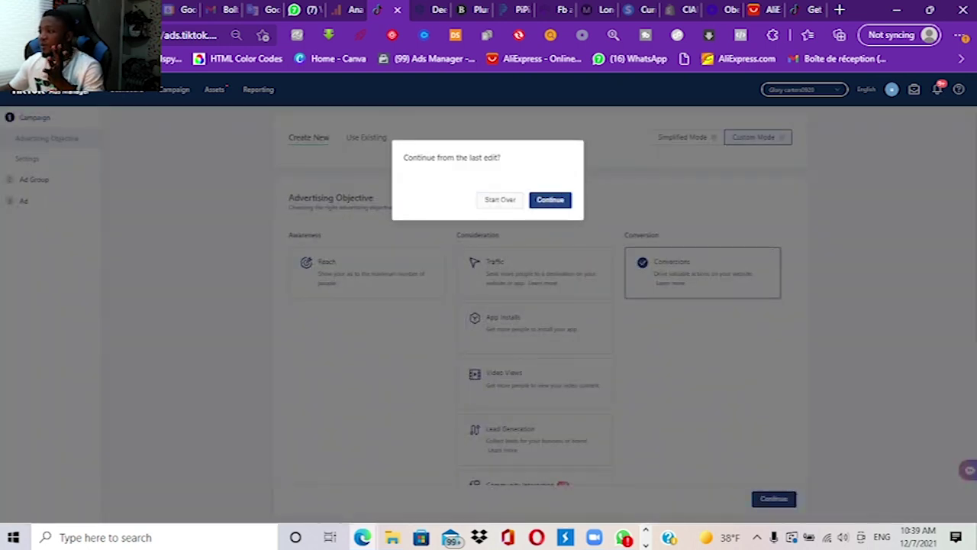
{"action": "left_click", "coordinate": [549, 199]}
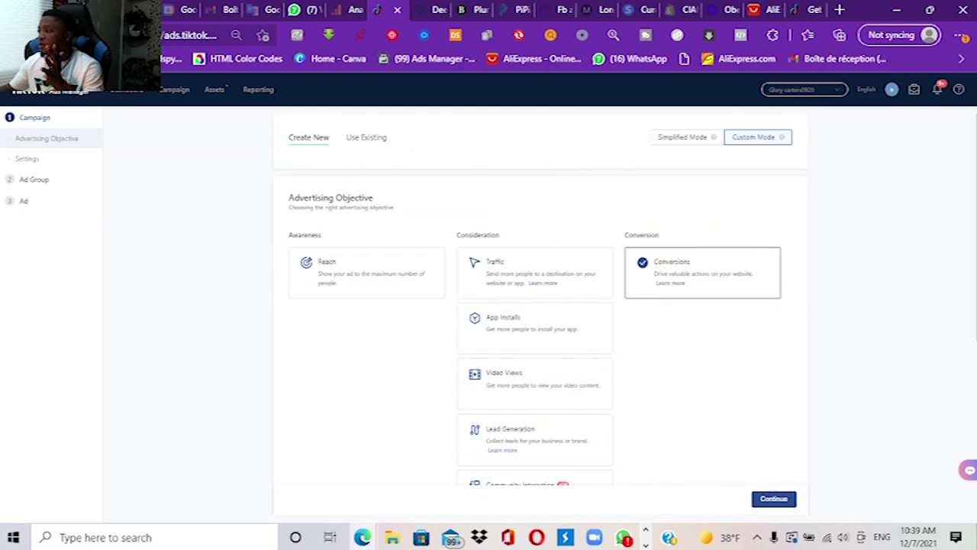
- Rename the campaign as ABO - TEST and continue to the ad group settings
{"action": "scroll", "coordinate": [540, 299], "scroll_direction": "down", "scroll_amount": 4}
{"action": "left_click", "coordinate": [403, 316]}
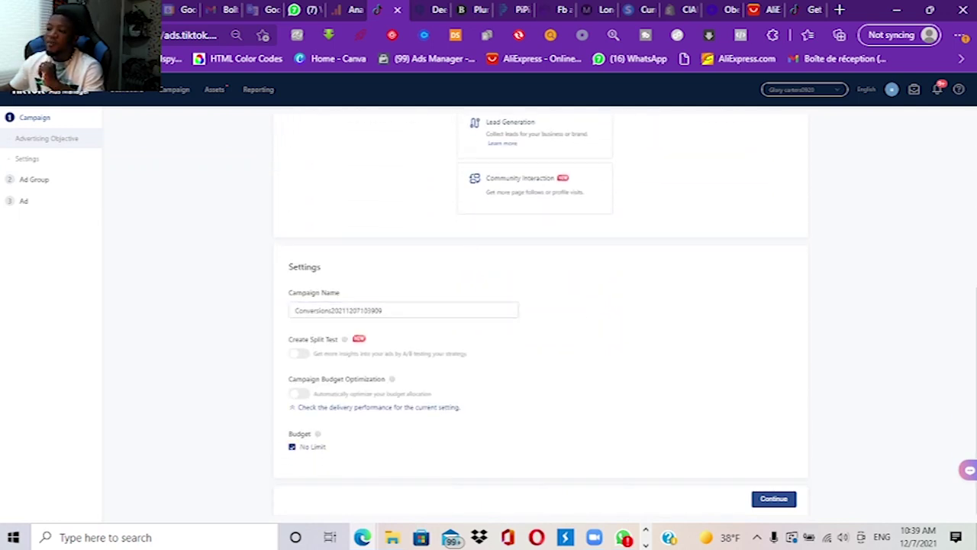
{"action": "left_click_drag", "start_coordinate": [384, 310], "coordinate": [304, 310]}
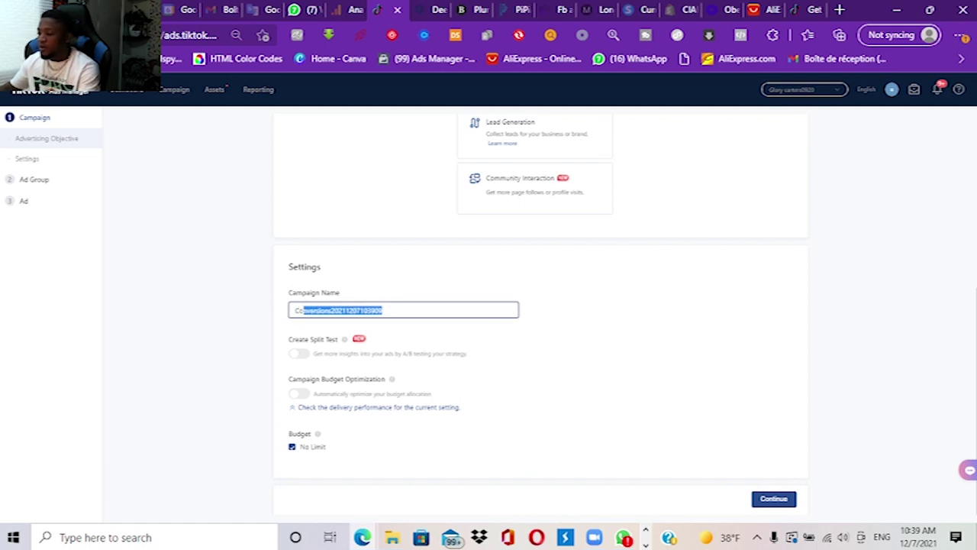
{"action": "key", "text": "BackSpace"}
{"action": "key", "text": "BackSpace"}
{"action": "key", "text": "BackSpace"}
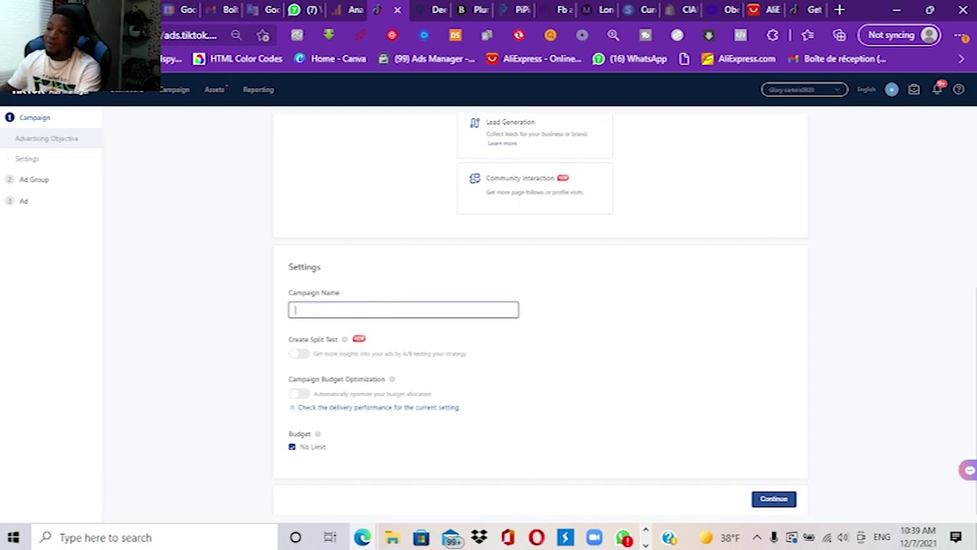
{"action": "type", "text": "A"}
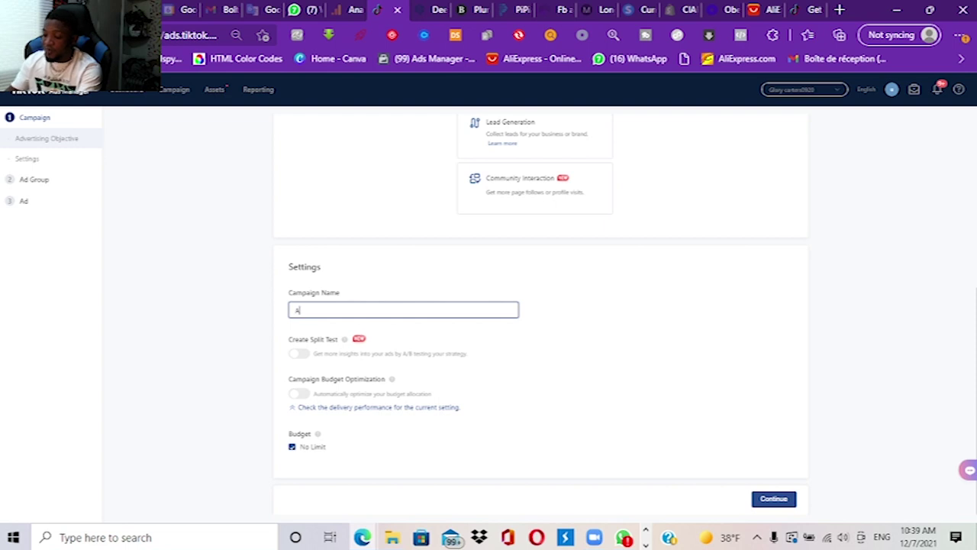
{"action": "type", "text": "BO -"}
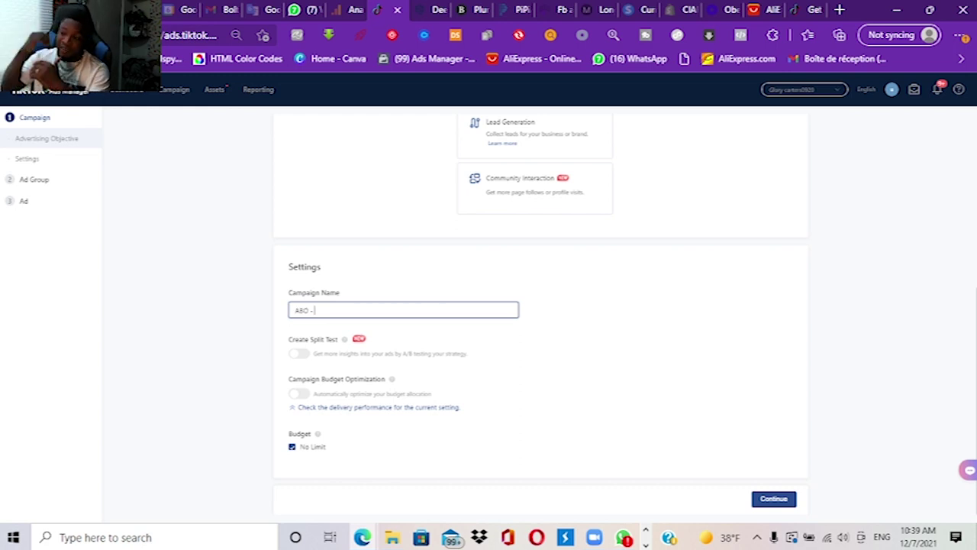
{"action": "type", "text": "TERST"}
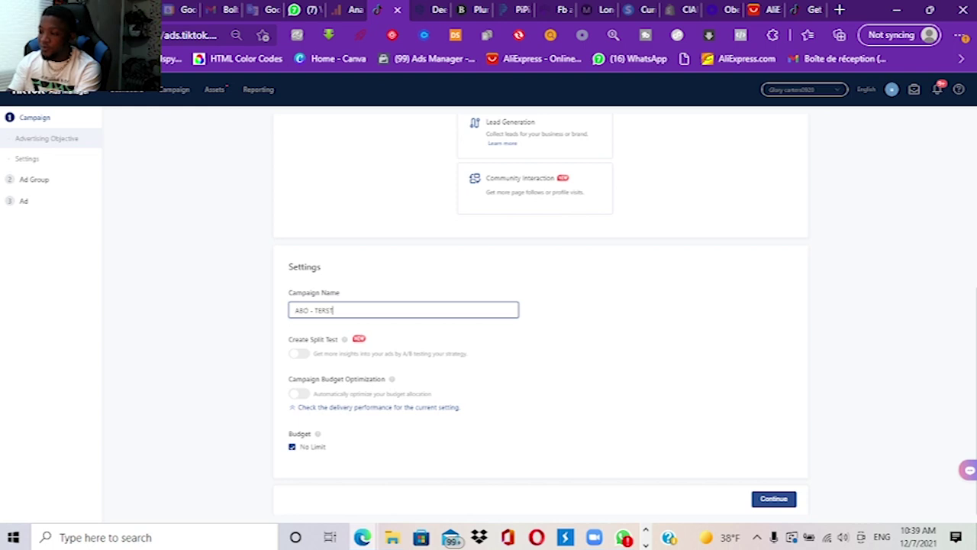
{"action": "key", "text": "BackSpace"}
{"action": "key", "text": "BackSpace"}
{"action": "key", "text": "BackSpace"}
{"action": "type", "text": "ST"}
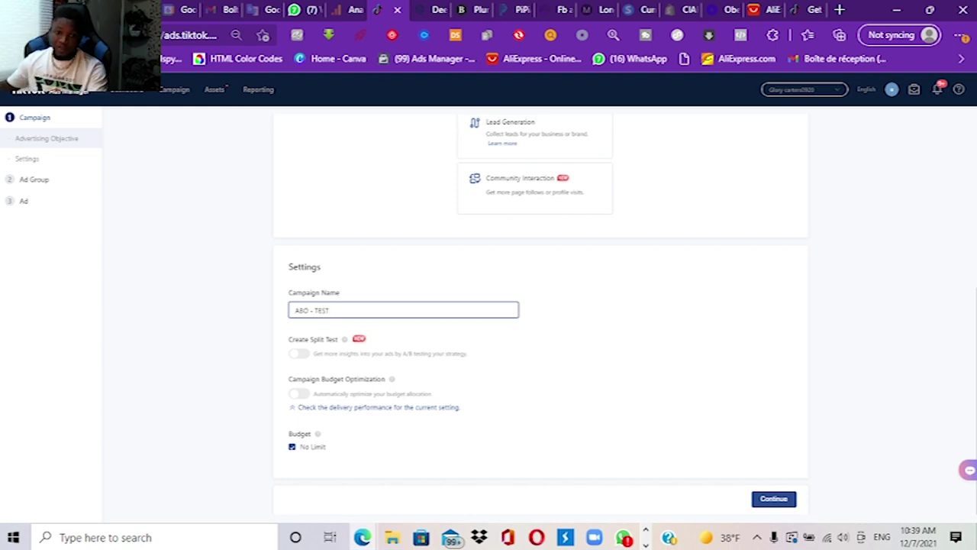
{"action": "key", "text": "Tab"}
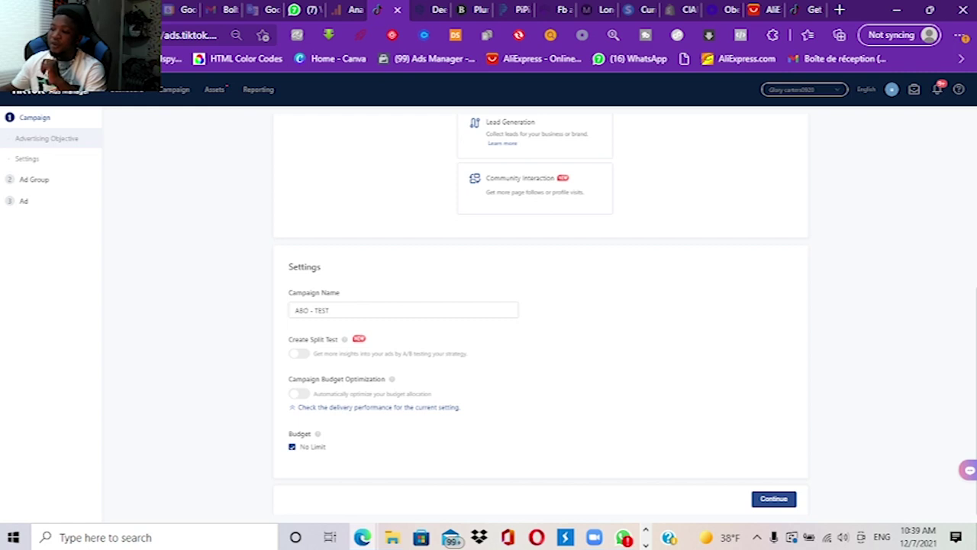
{"action": "left_click", "coordinate": [359, 310]}
{"action": "key", "text": "Tab"}
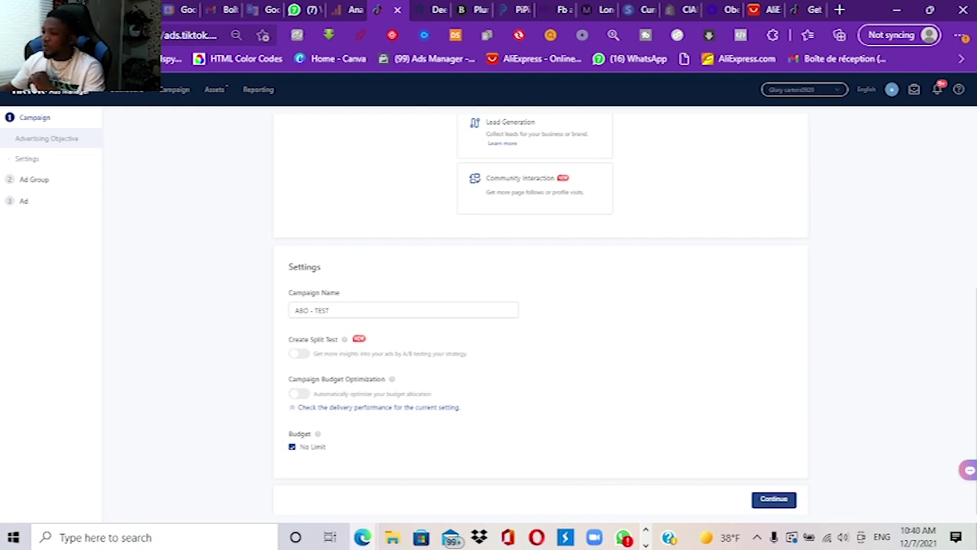
{"action": "left_click", "coordinate": [773, 498]}
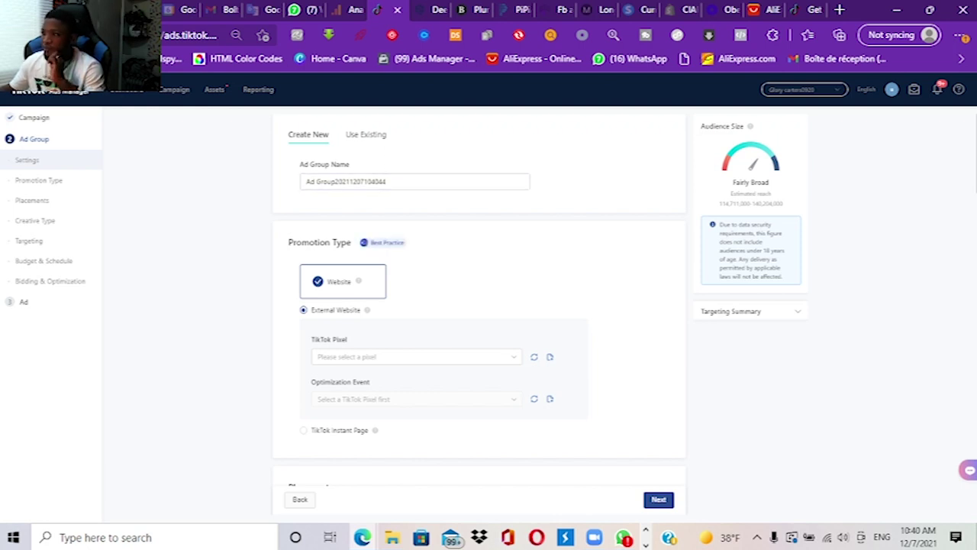
- Choose the TikTok Pixel for Shopify for the external website and set its optimization event to Complete Payment
{"action": "scroll", "coordinate": [480, 305], "scroll_direction": "down", "scroll_amount": 2}
{"action": "left_click", "coordinate": [416, 236]}
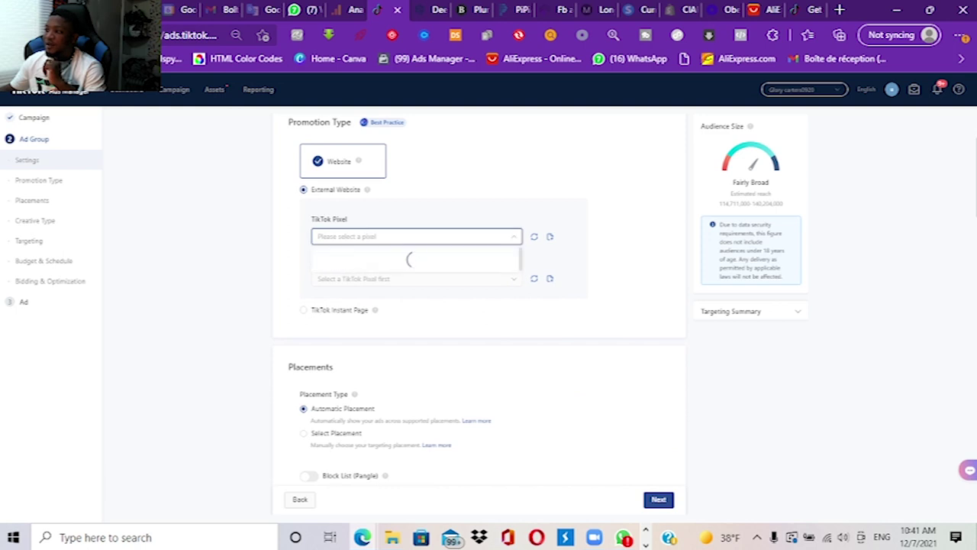
{"action": "left_click", "coordinate": [417, 260]}
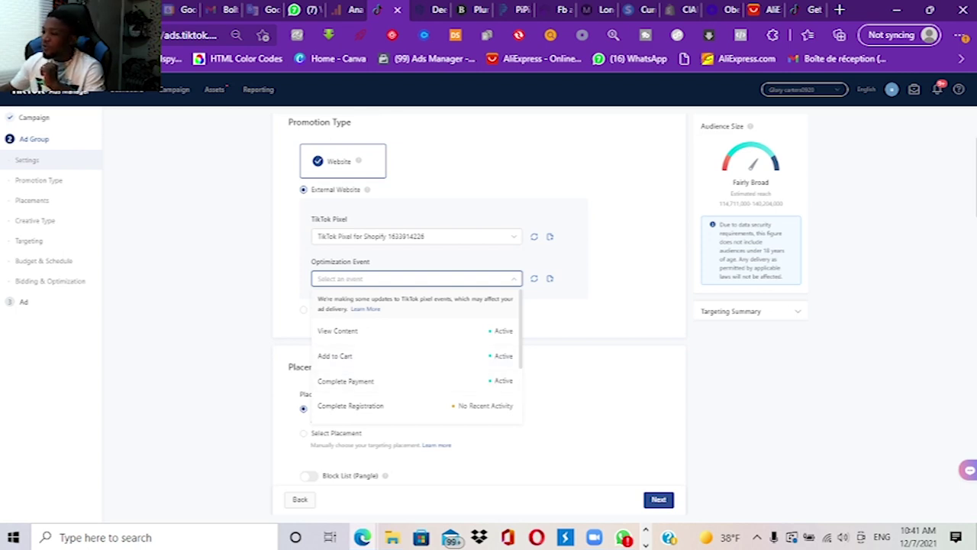
{"action": "left_click", "coordinate": [346, 380]}
{"action": "mouse_move", "coordinate": [375, 310]}
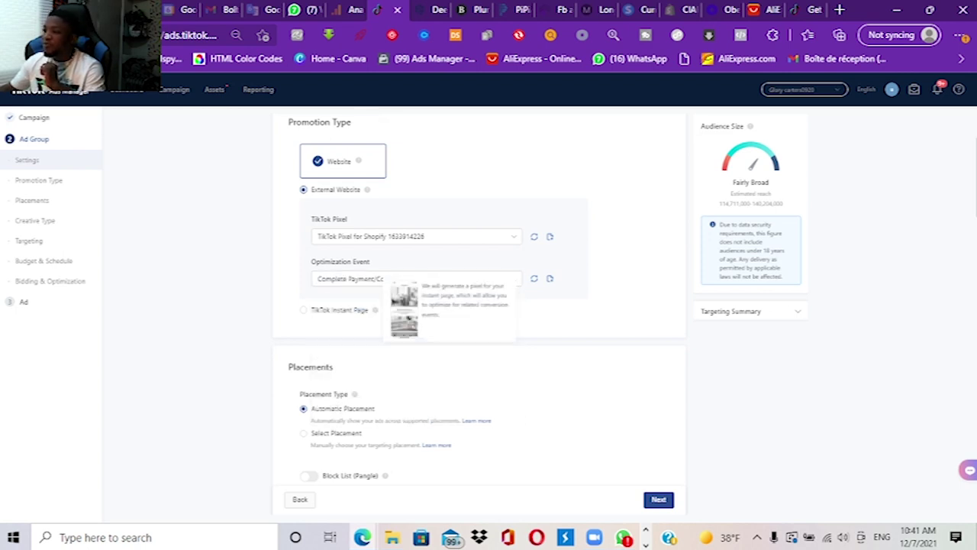
- Look through the list of available optimization events for the selected pixel, keeping Complete Payment
{"action": "left_click", "coordinate": [416, 279]}
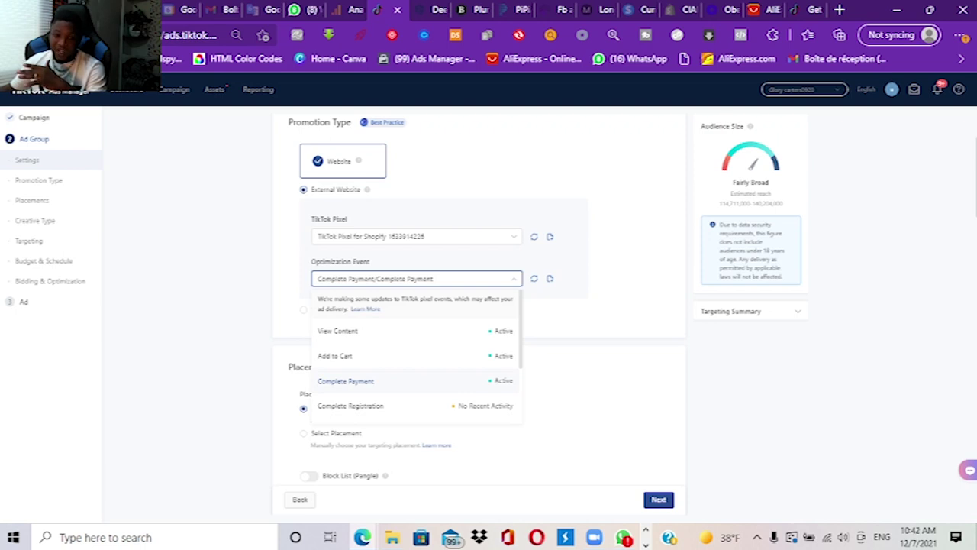
{"action": "left_click", "coordinate": [400, 278]}
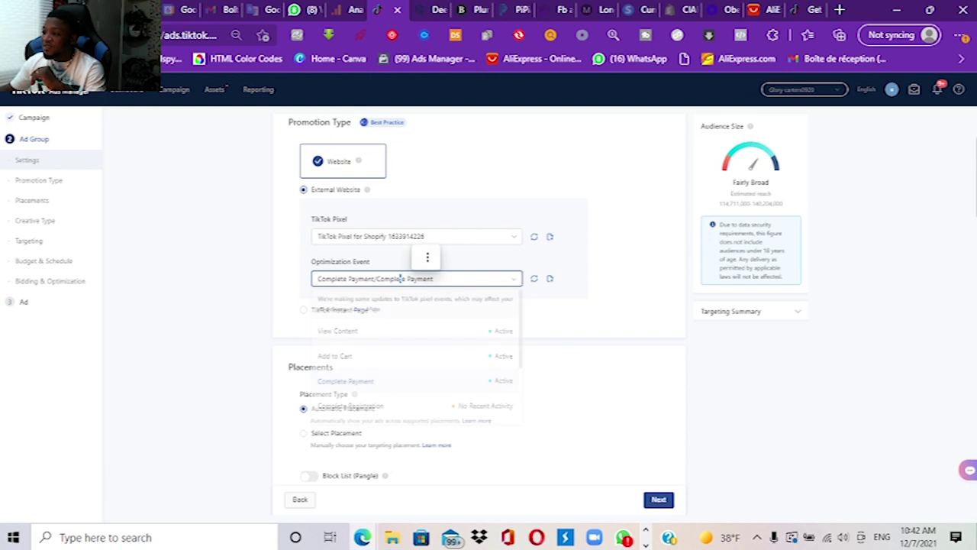
{"action": "left_click", "coordinate": [400, 278]}
{"action": "left_click", "coordinate": [400, 278]}
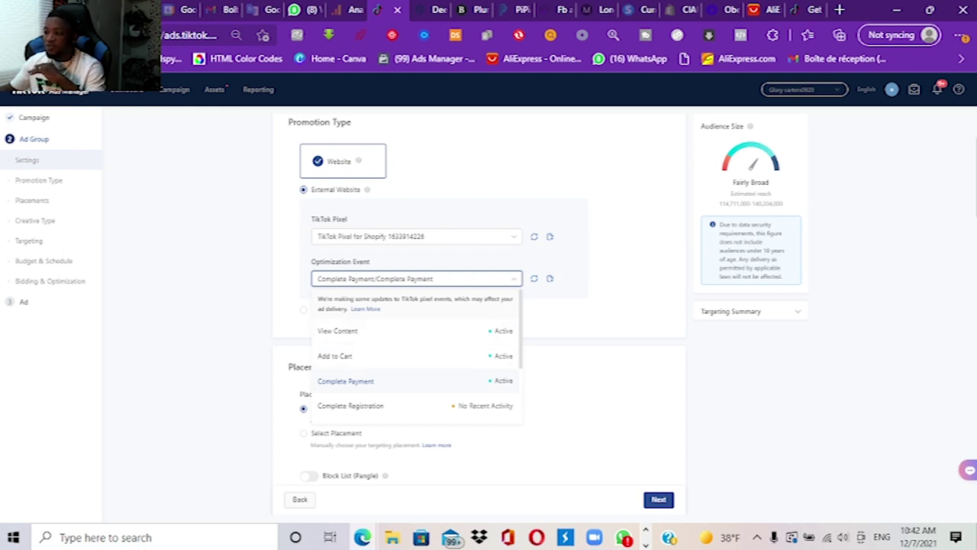
{"action": "scroll", "coordinate": [416, 355], "scroll_direction": "down", "scroll_amount": 2}
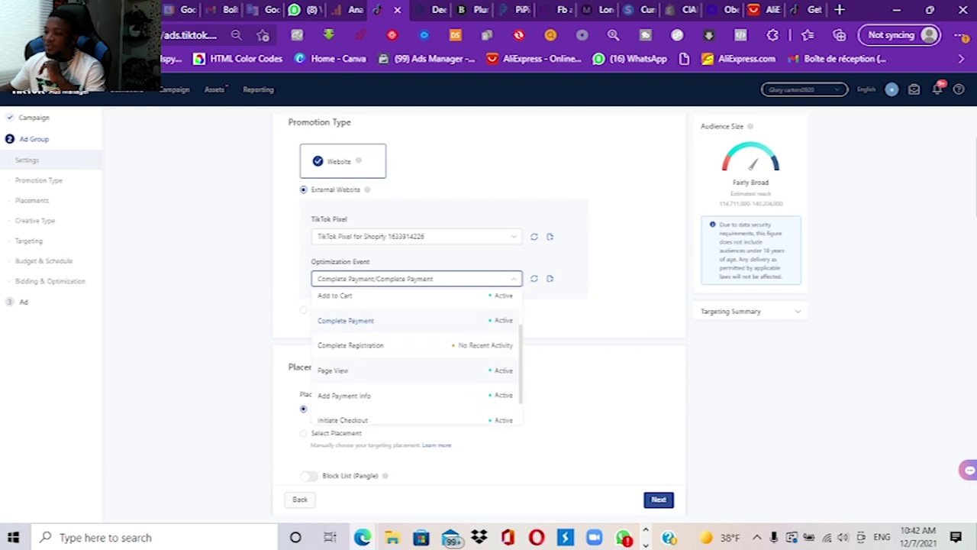
{"action": "scroll", "coordinate": [416, 355], "scroll_direction": "down", "scroll_amount": 1}
{"action": "scroll", "coordinate": [416, 355], "scroll_direction": "down", "scroll_amount": 1}
{"action": "scroll", "coordinate": [366, 386], "scroll_direction": "up", "scroll_amount": 4}
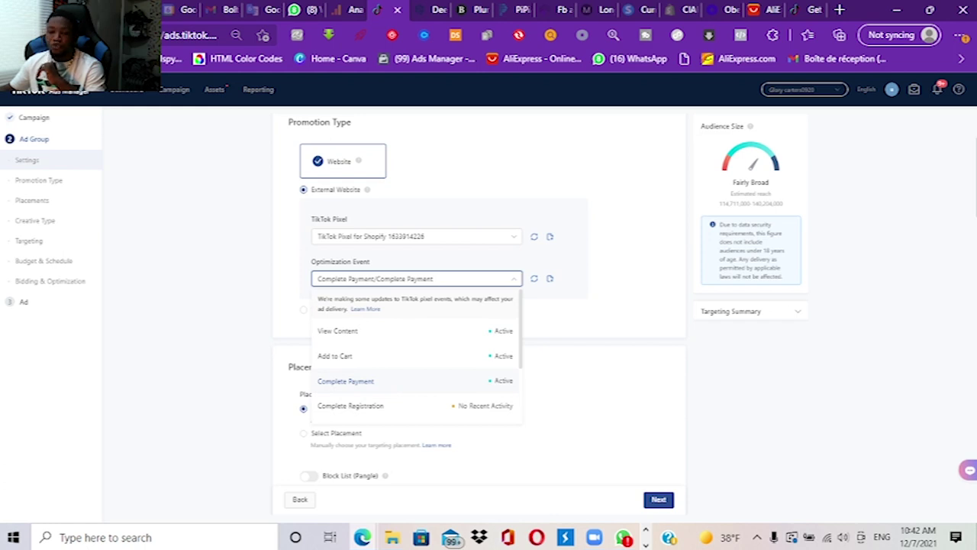
{"action": "key", "text": "Escape"}
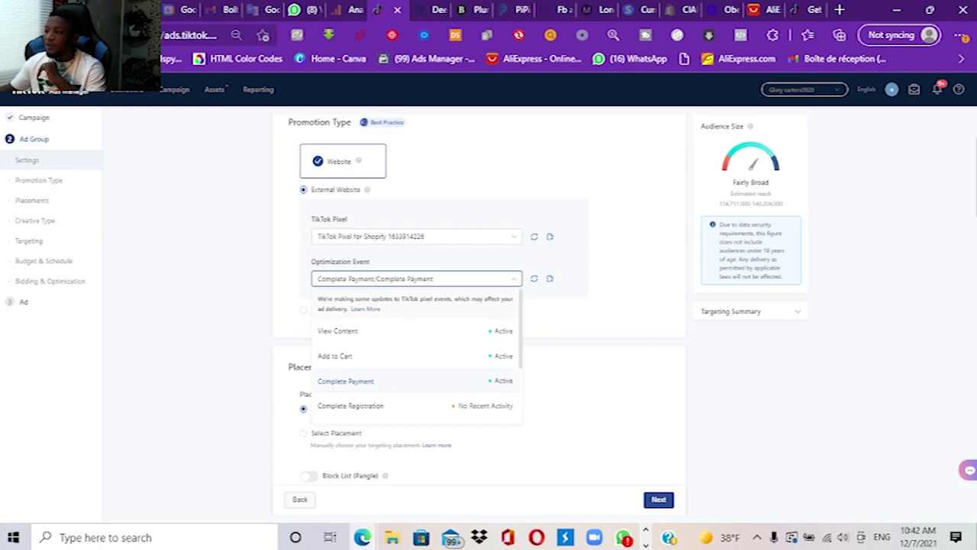
- Show the manual Select Placement options and return the placement type to Automatic Placement
{"action": "scroll", "coordinate": [479, 305], "scroll_direction": "down", "scroll_amount": 1}
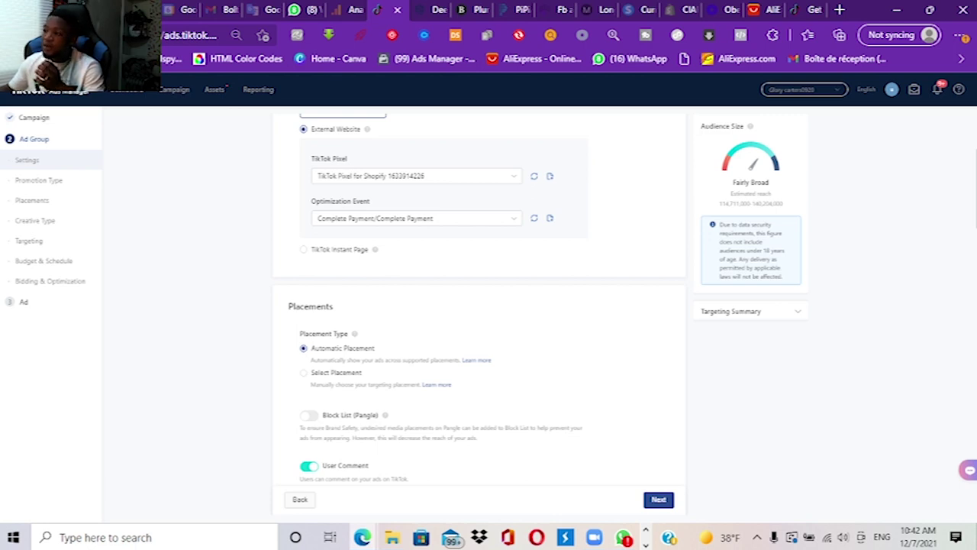
{"action": "scroll", "coordinate": [480, 300], "scroll_direction": "down", "scroll_amount": 3}
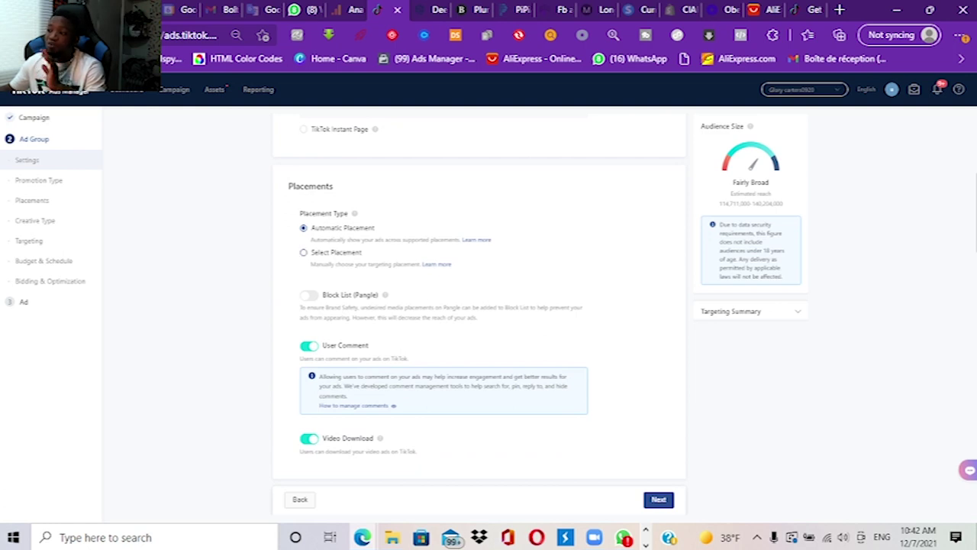
{"action": "left_click", "coordinate": [304, 252]}
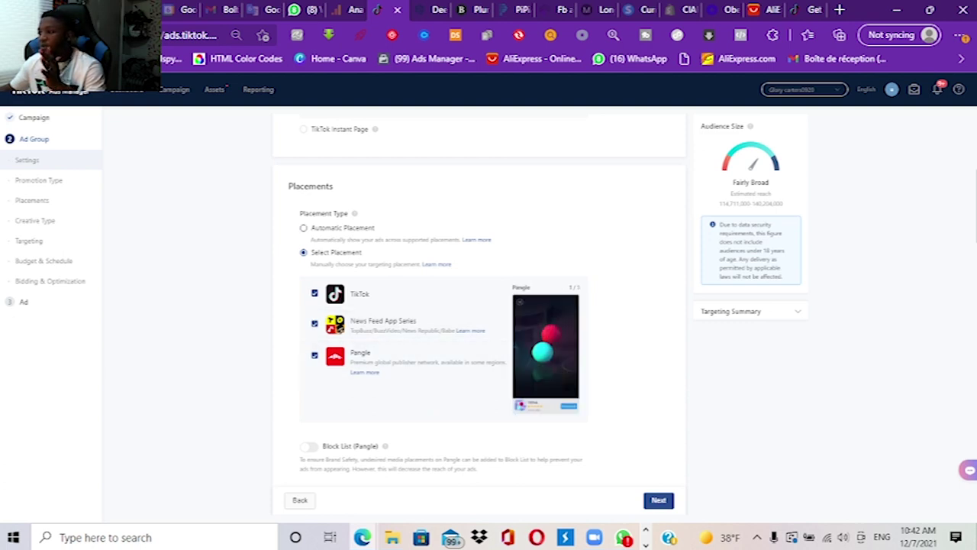
{"action": "left_click", "coordinate": [304, 228]}
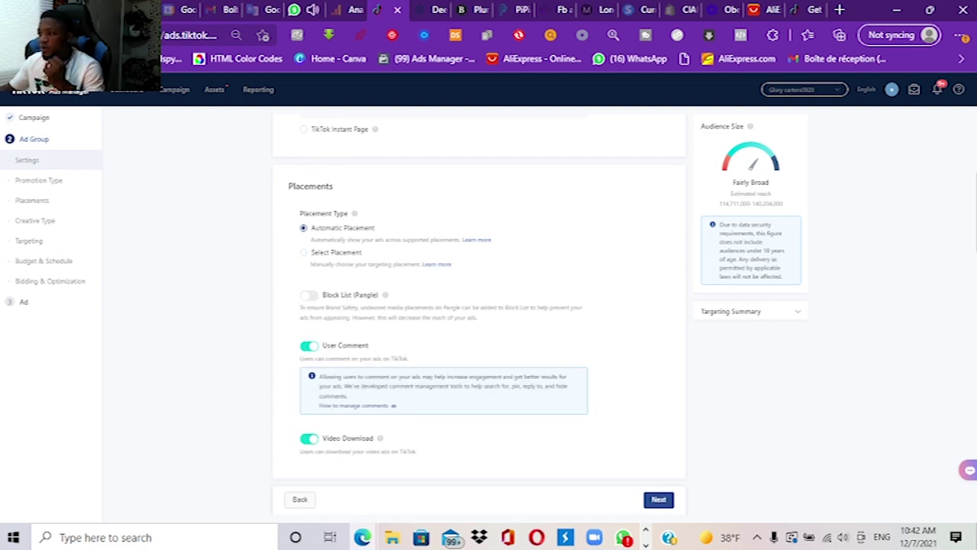
- Turn off User Comment and Video Download in the ad group's placement settings
{"action": "scroll", "coordinate": [480, 298], "scroll_direction": "down", "scroll_amount": 3}
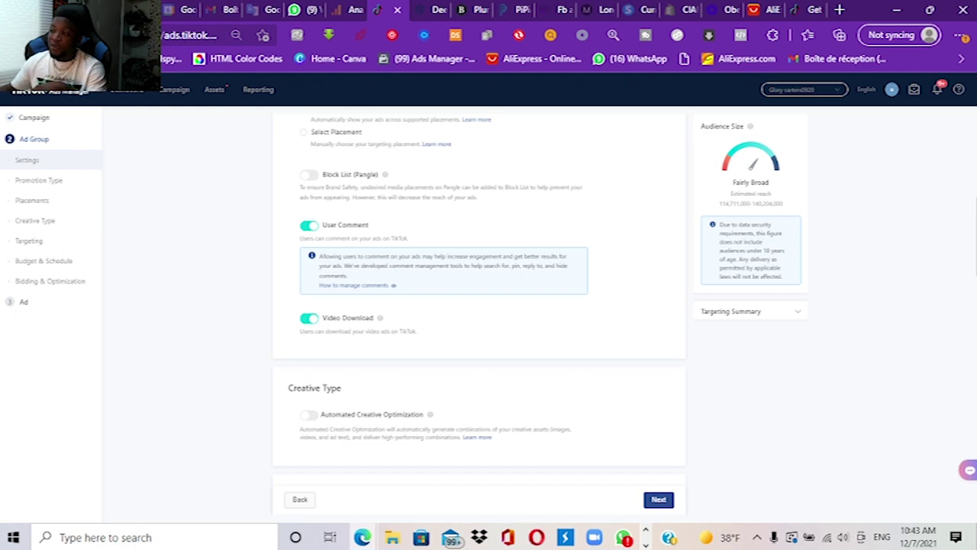
{"action": "left_click", "coordinate": [309, 226]}
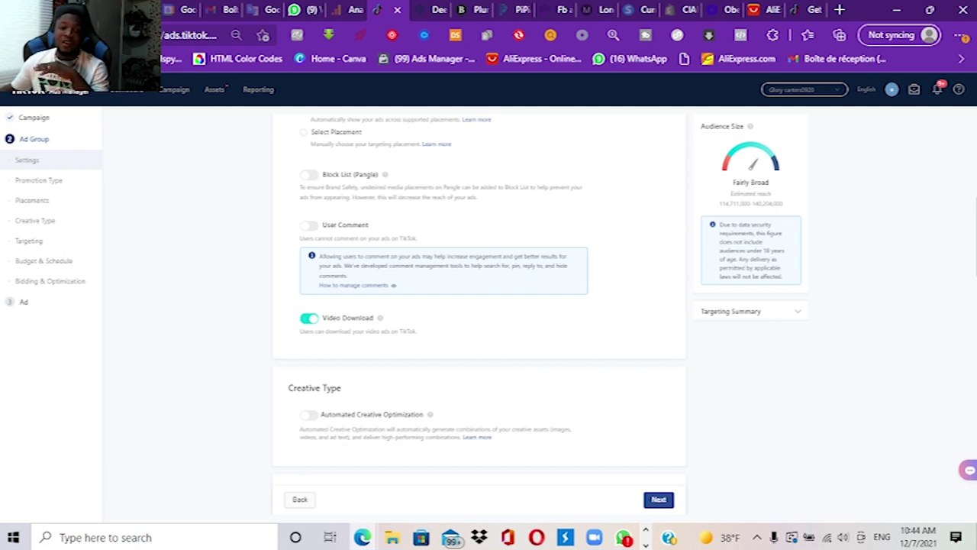
{"action": "scroll", "coordinate": [480, 305], "scroll_direction": "down", "scroll_amount": 3}
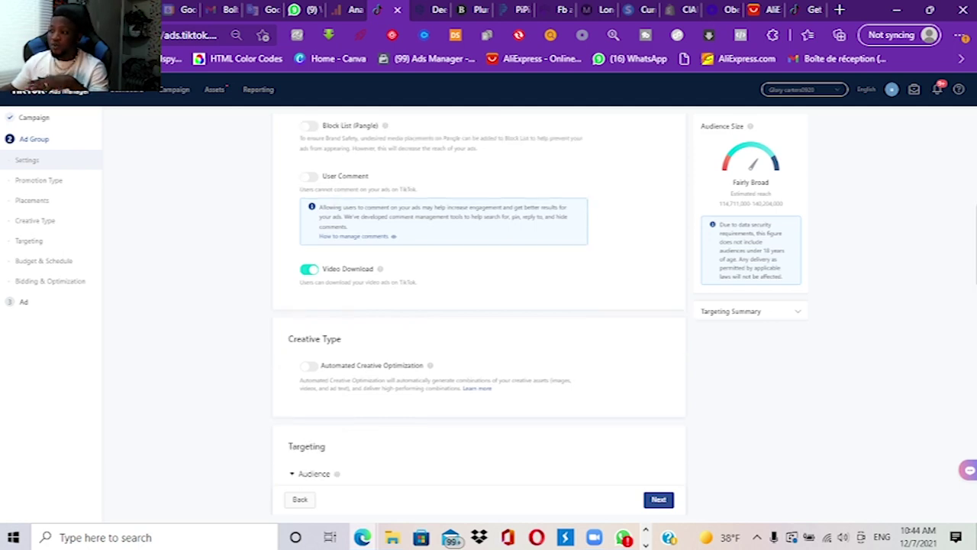
{"action": "scroll", "coordinate": [479, 305], "scroll_direction": "up", "scroll_amount": 1}
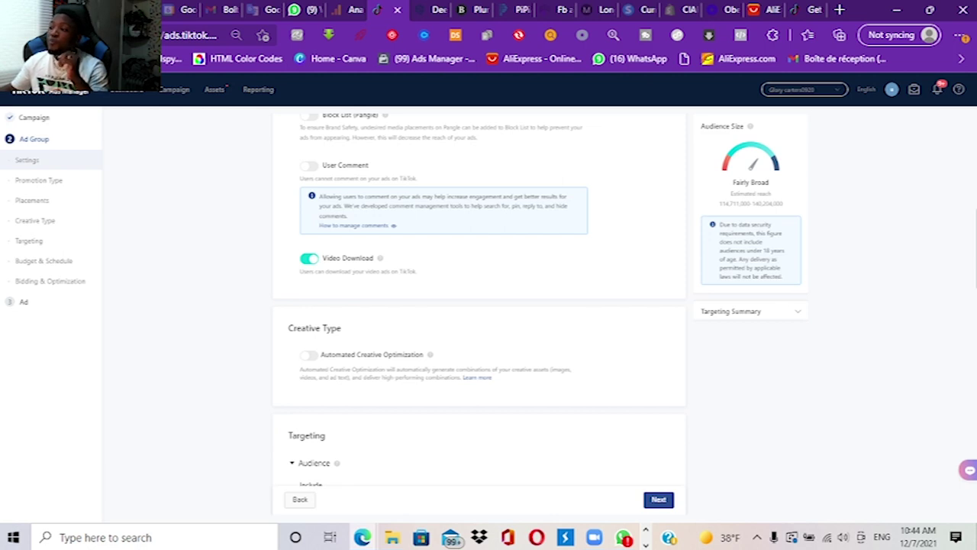
{"action": "left_click", "coordinate": [309, 258]}
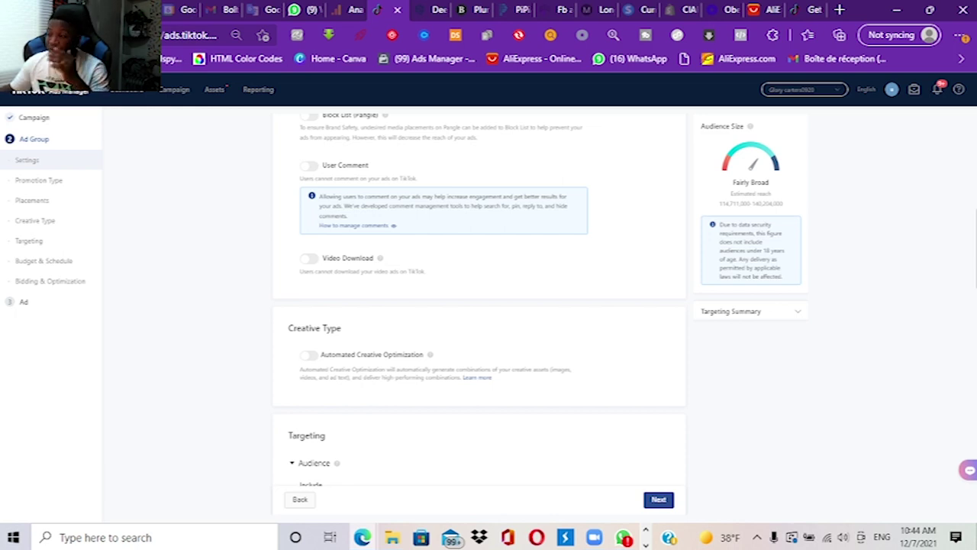
- Add Canada alongside United States as a target location in the ad group's demographics
{"action": "scroll", "coordinate": [479, 302], "scroll_direction": "down", "scroll_amount": 3}
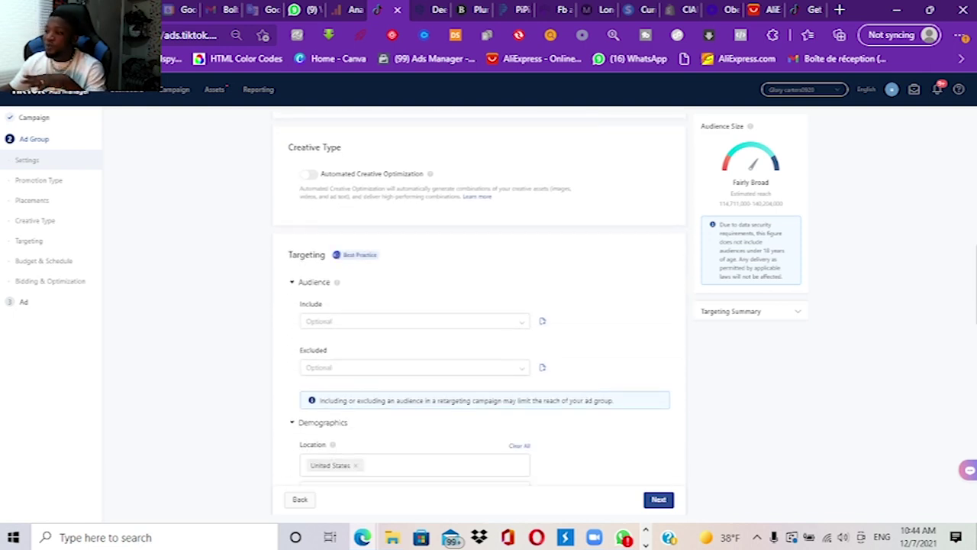
{"action": "scroll", "coordinate": [338, 472], "scroll_direction": "down", "scroll_amount": 2}
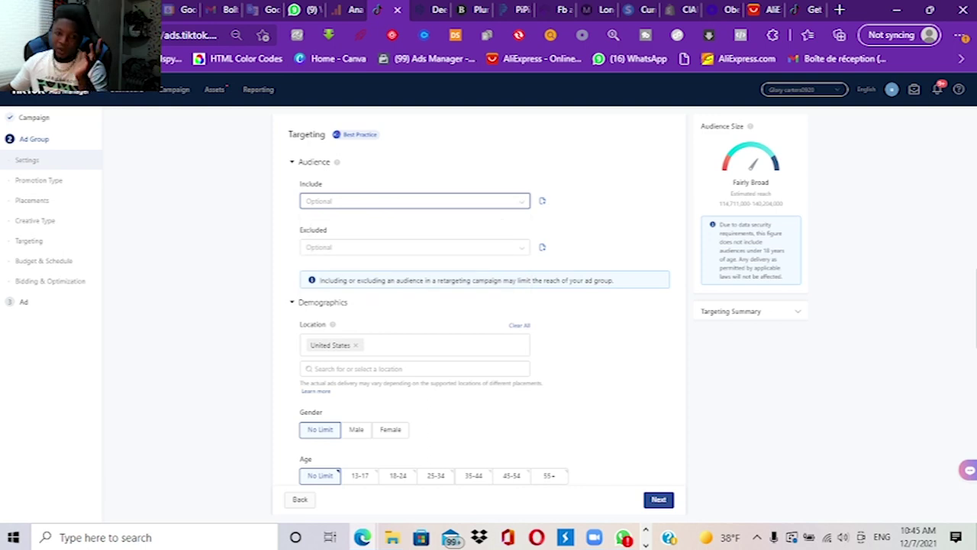
{"action": "scroll", "coordinate": [484, 305], "scroll_direction": "down", "scroll_amount": 3}
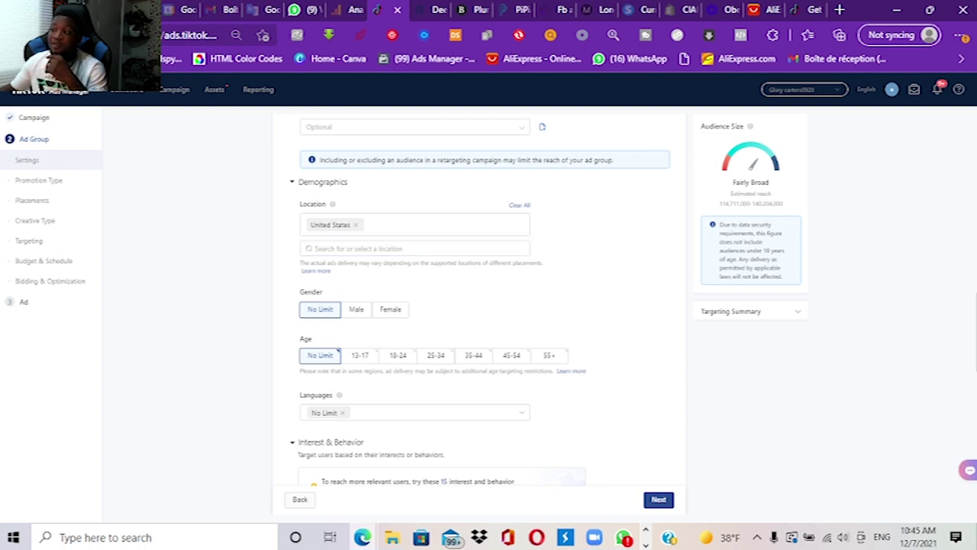
{"action": "left_click", "coordinate": [415, 248]}
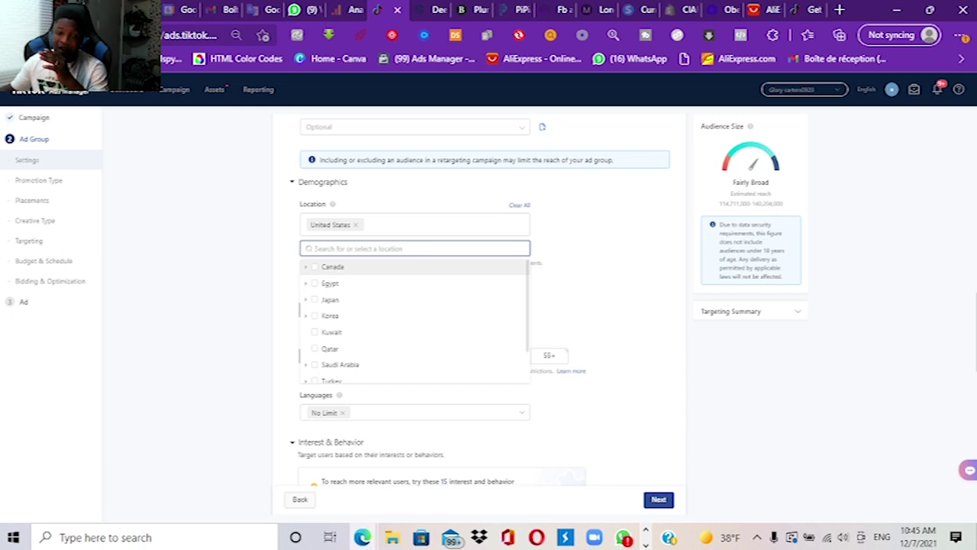
{"action": "scroll", "coordinate": [414, 292], "scroll_direction": "down", "scroll_amount": 2}
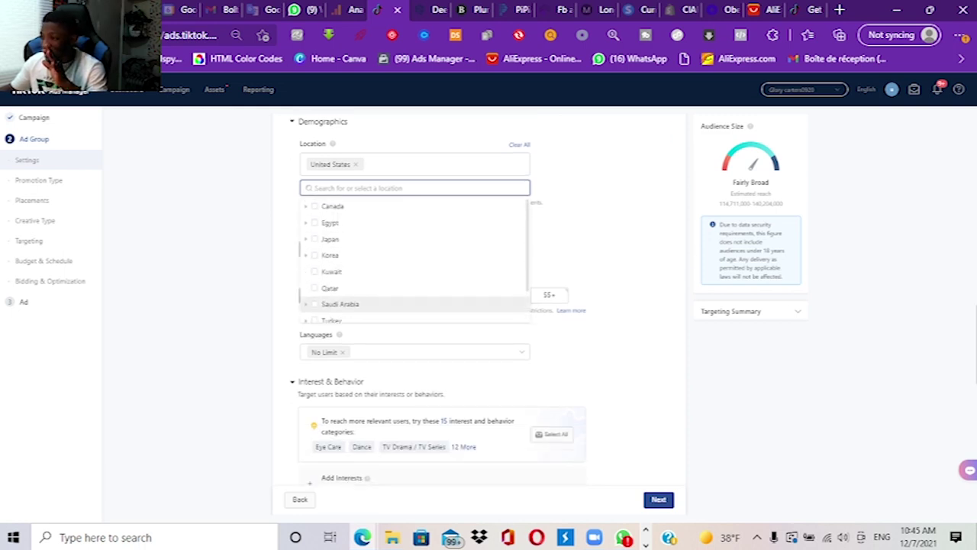
{"action": "scroll", "coordinate": [416, 222], "scroll_direction": "up", "scroll_amount": 1}
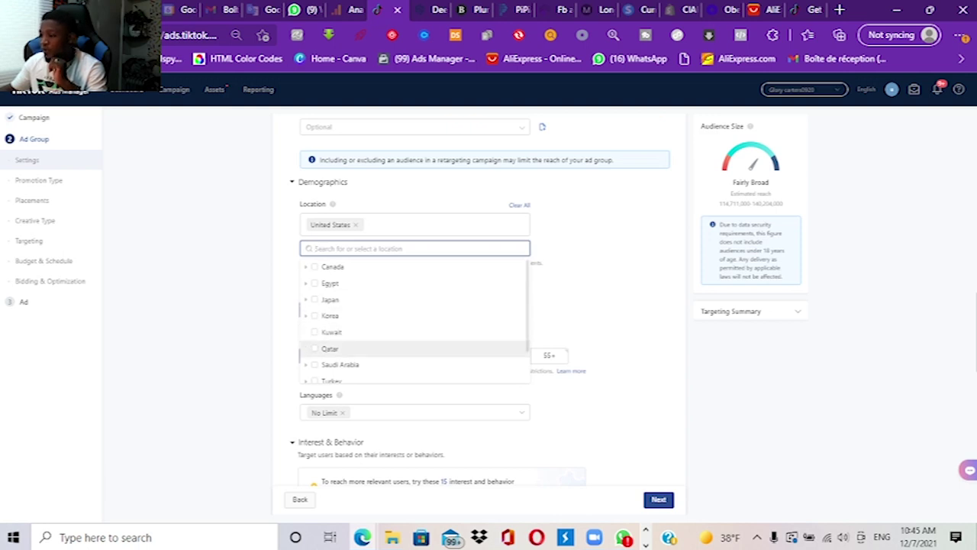
{"action": "scroll", "coordinate": [413, 355], "scroll_direction": "down", "scroll_amount": 2}
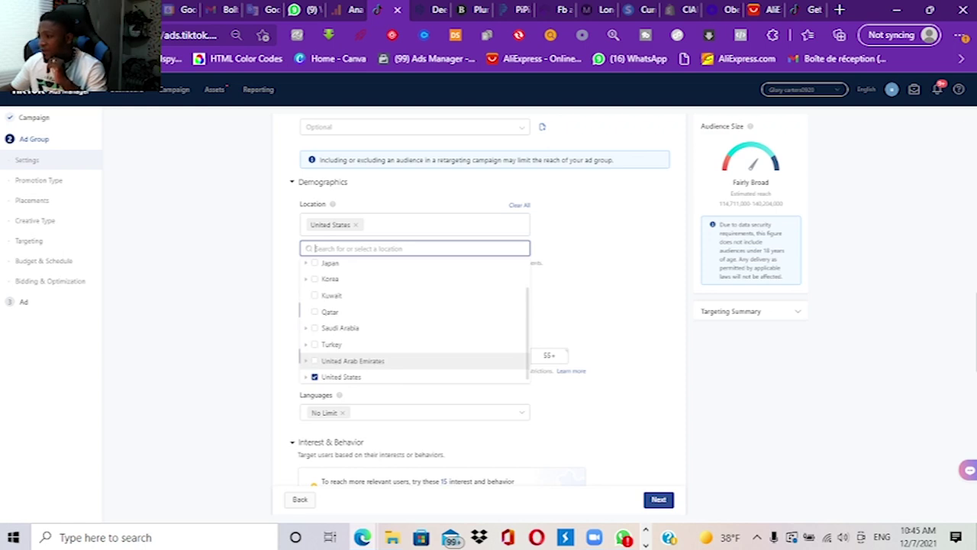
{"action": "scroll", "coordinate": [413, 321], "scroll_direction": "up", "scroll_amount": 2}
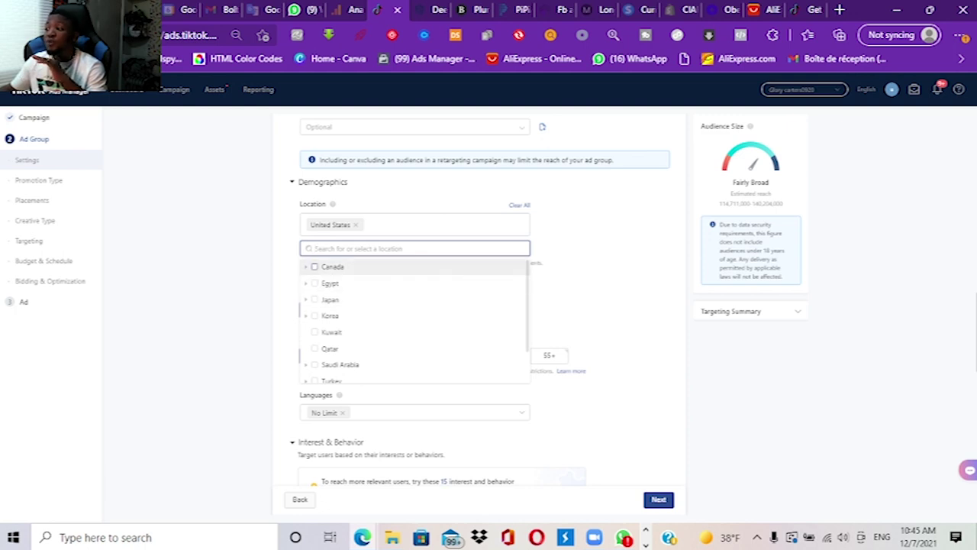
{"action": "left_click", "coordinate": [314, 267]}
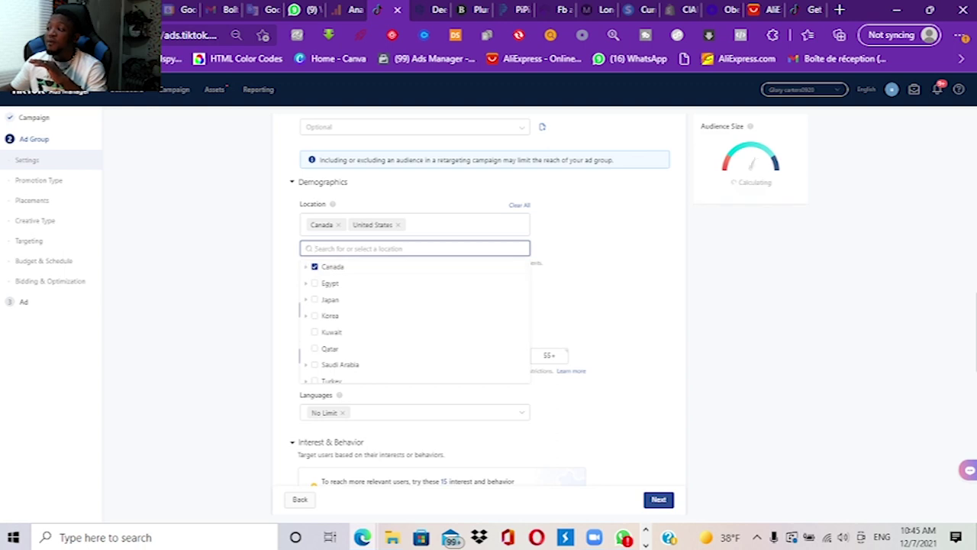
{"action": "key", "text": "Escape"}
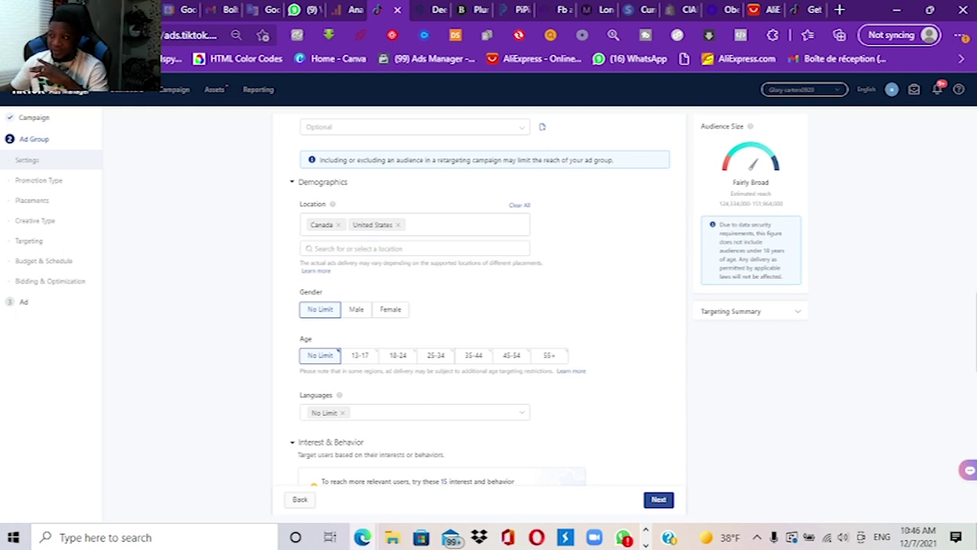
{"action": "left_click", "coordinate": [414, 248]}
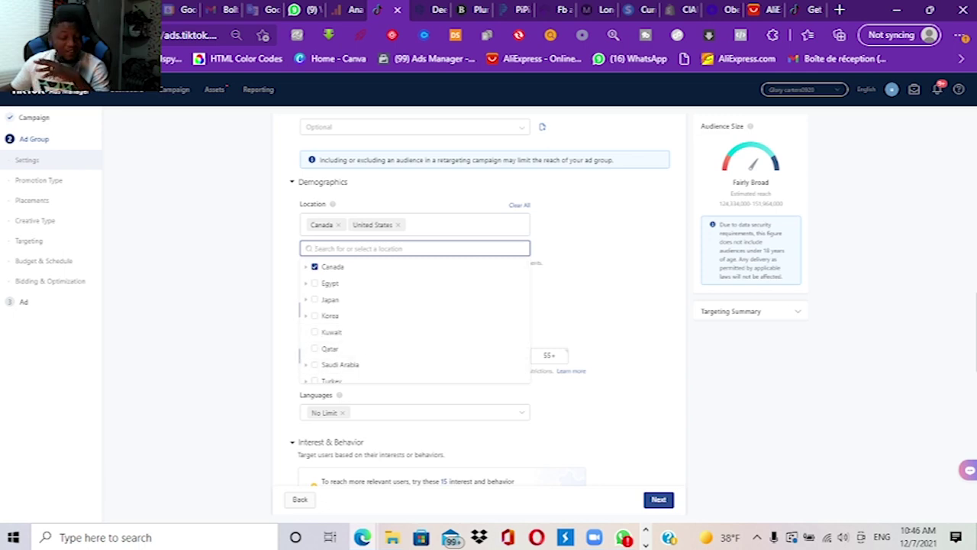
{"action": "key", "text": "Escape"}
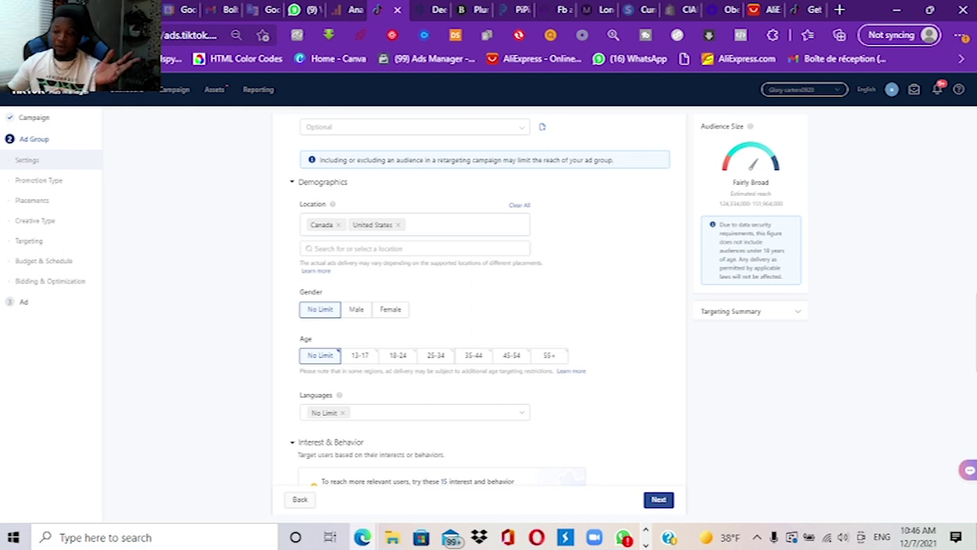
- Try the Female and Male gender options and return the gender targeting to No Limit
{"action": "scroll", "coordinate": [482, 305], "scroll_direction": "down", "scroll_amount": 2}
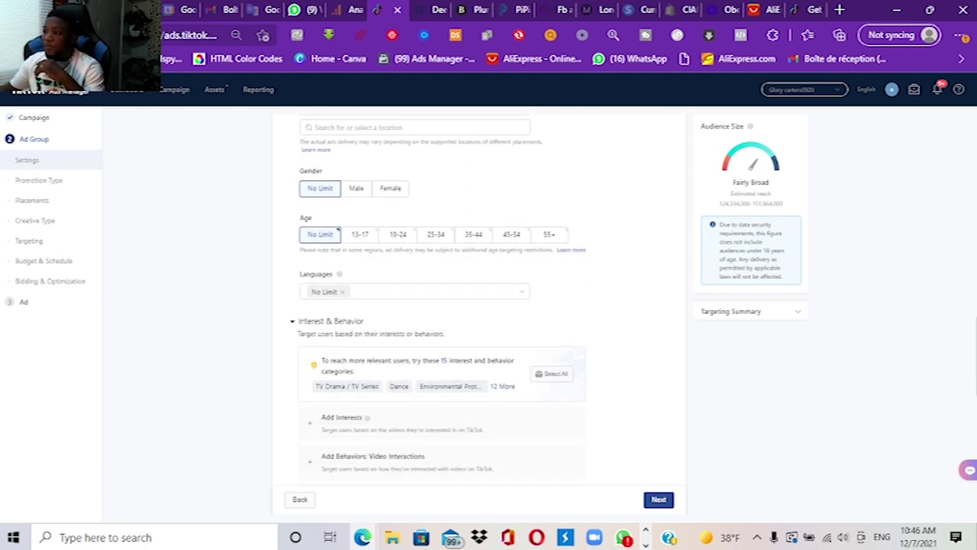
{"action": "scroll", "coordinate": [481, 305], "scroll_direction": "up", "scroll_amount": 1}
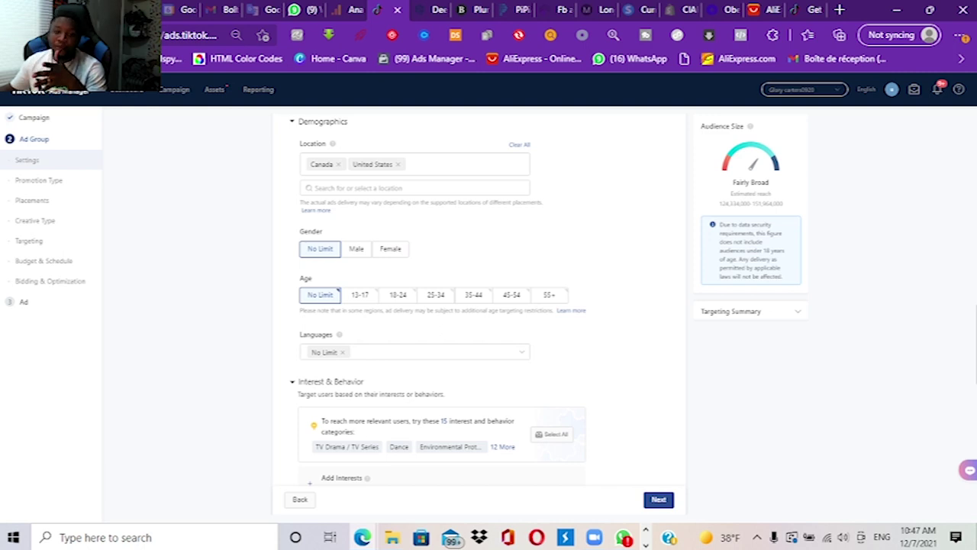
{"action": "left_click", "coordinate": [390, 248]}
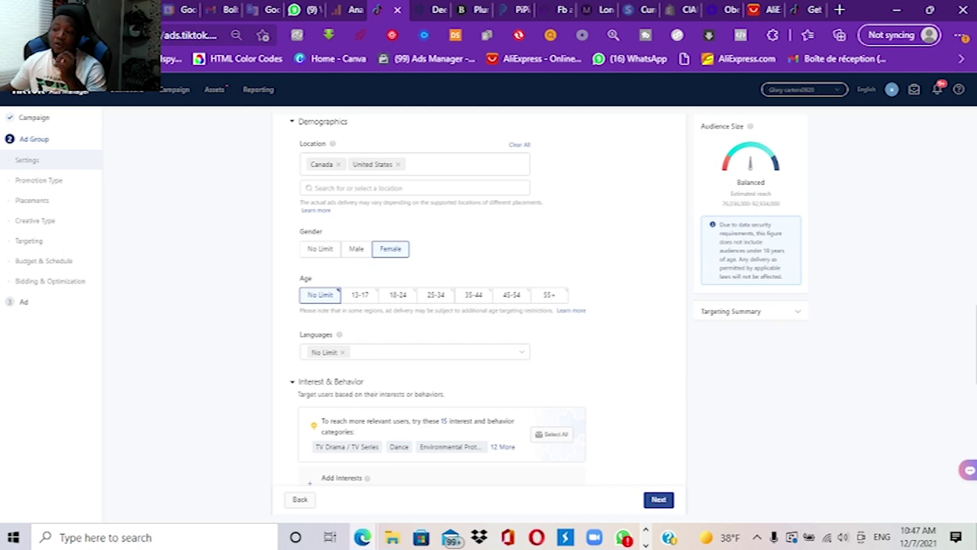
{"action": "left_click", "coordinate": [356, 248]}
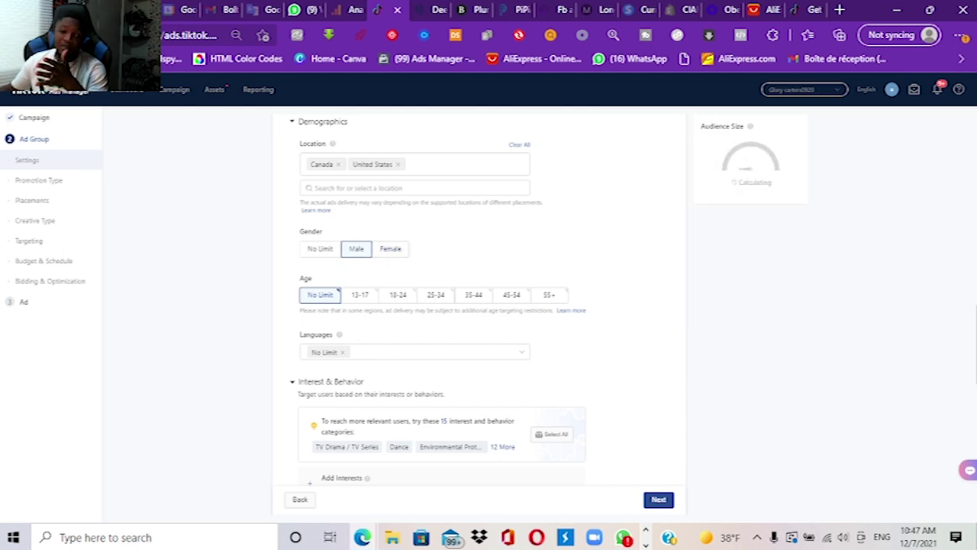
{"action": "left_click", "coordinate": [320, 248]}
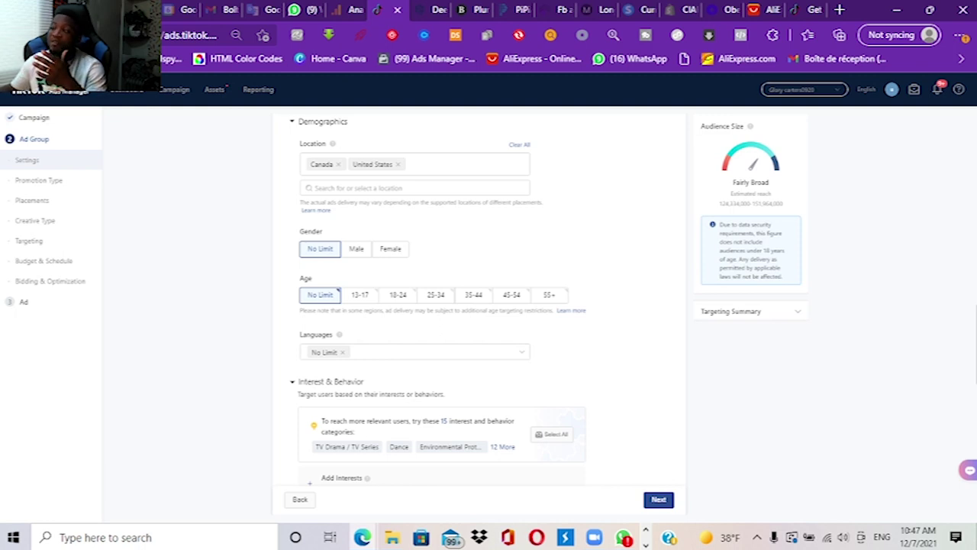
- Limit the target age to the 18-24, 25-34, 35-44, 45-54 and 55+ groups, leaving out 13-17
{"action": "scroll", "coordinate": [479, 305], "scroll_direction": "down", "scroll_amount": 1}
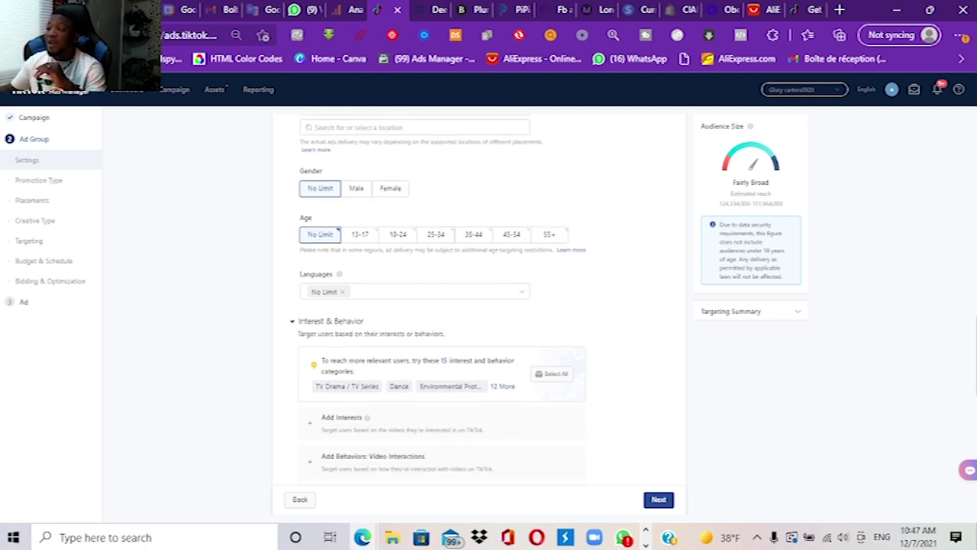
{"action": "left_click", "coordinate": [398, 235]}
{"action": "left_click", "coordinate": [435, 234]}
{"action": "left_click", "coordinate": [473, 235]}
{"action": "left_click", "coordinate": [512, 234]}
{"action": "left_click", "coordinate": [549, 234]}
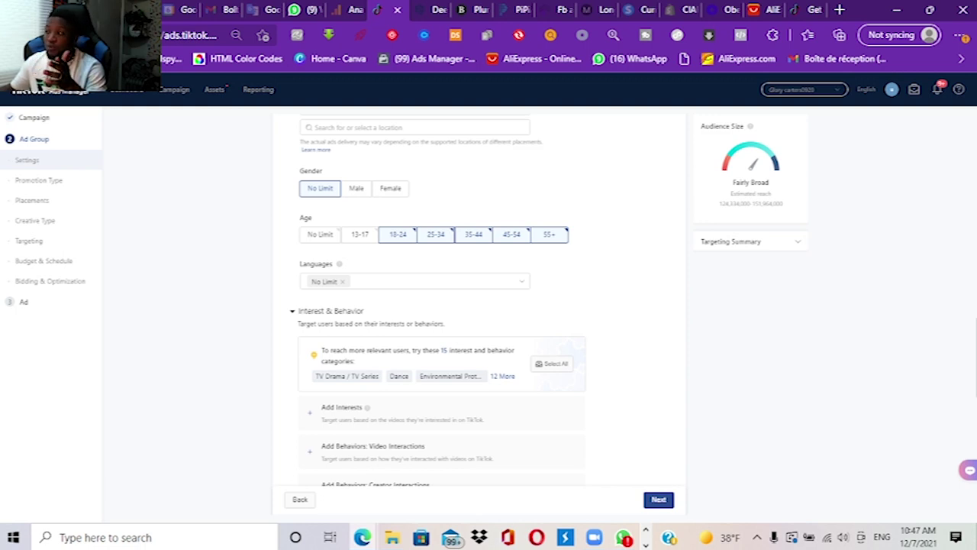
{"action": "left_click", "coordinate": [435, 234]}
{"action": "left_click", "coordinate": [435, 235]}
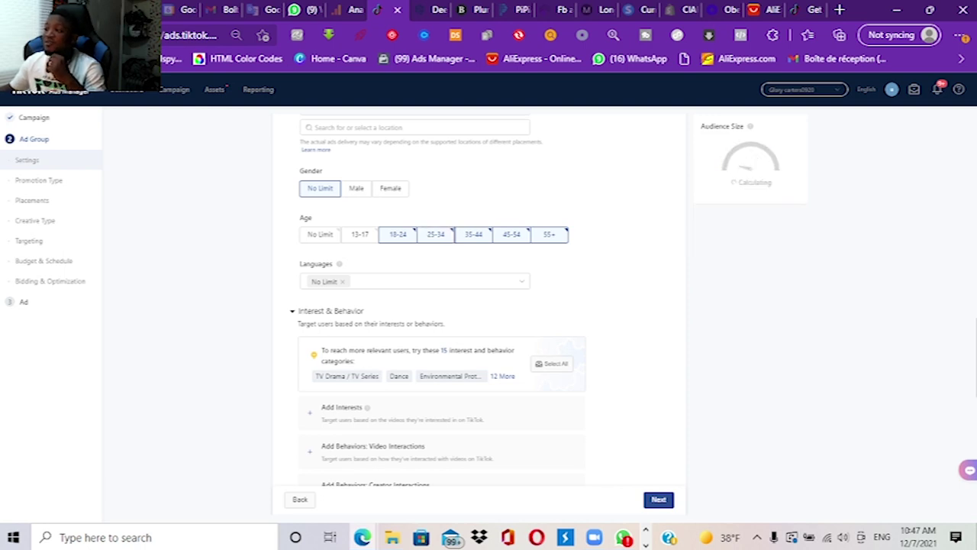
{"action": "left_click", "coordinate": [398, 234]}
{"action": "left_click", "coordinate": [398, 235]}
- Set the target language to English and look through the other available languages
{"action": "scroll", "coordinate": [398, 234], "scroll_direction": "down", "scroll_amount": 1}
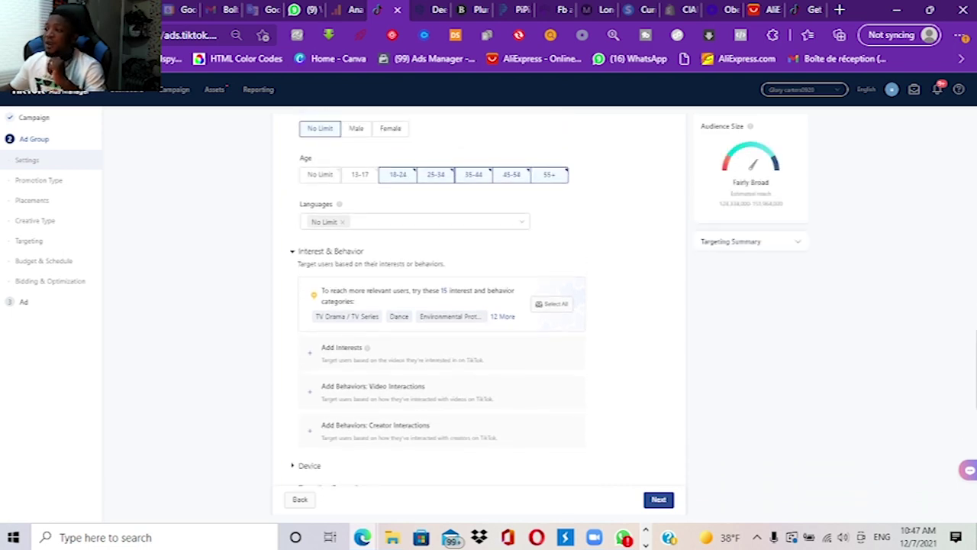
{"action": "left_click", "coordinate": [414, 221]}
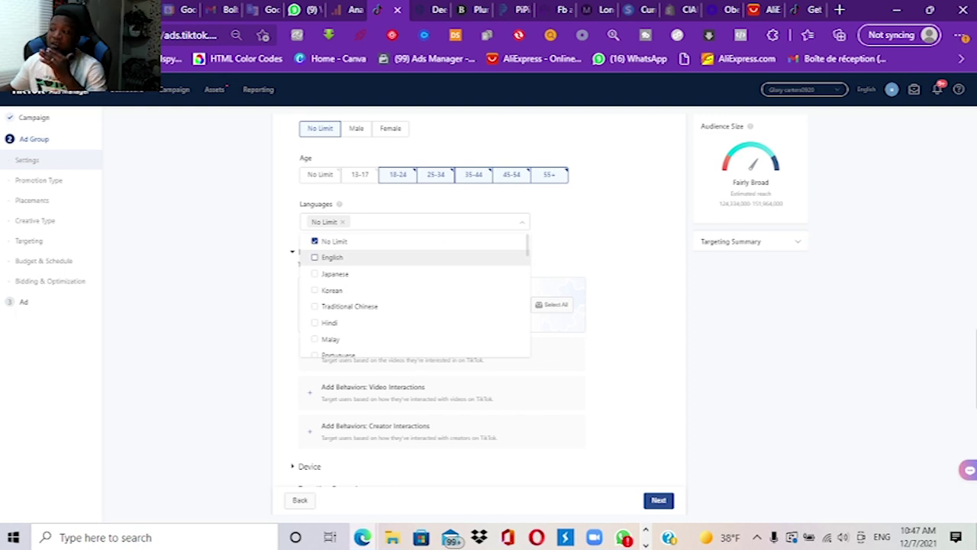
{"action": "left_click", "coordinate": [333, 257]}
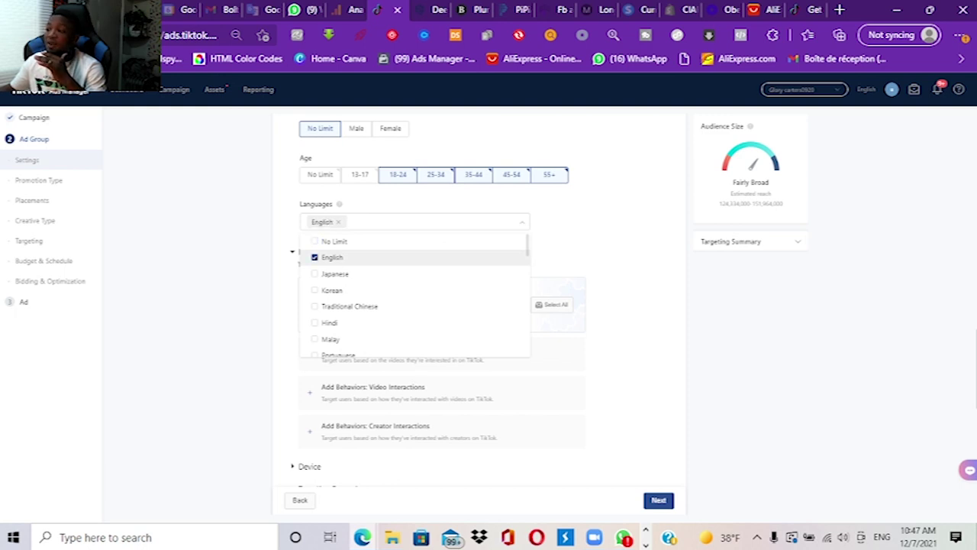
{"action": "scroll", "coordinate": [413, 327], "scroll_direction": "down", "scroll_amount": 3}
{"action": "scroll", "coordinate": [412, 328], "scroll_direction": "down", "scroll_amount": 10}
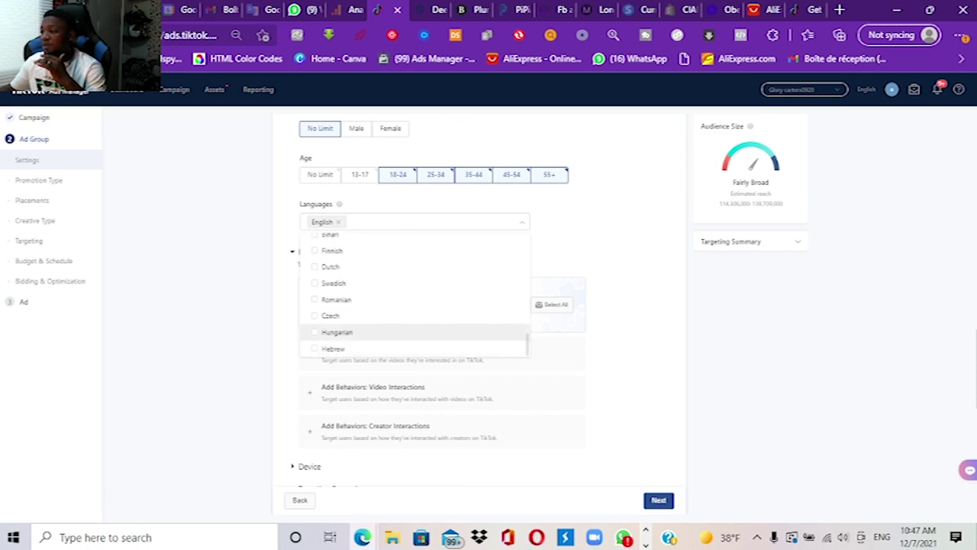
{"action": "scroll", "coordinate": [413, 317], "scroll_direction": "up", "scroll_amount": 8}
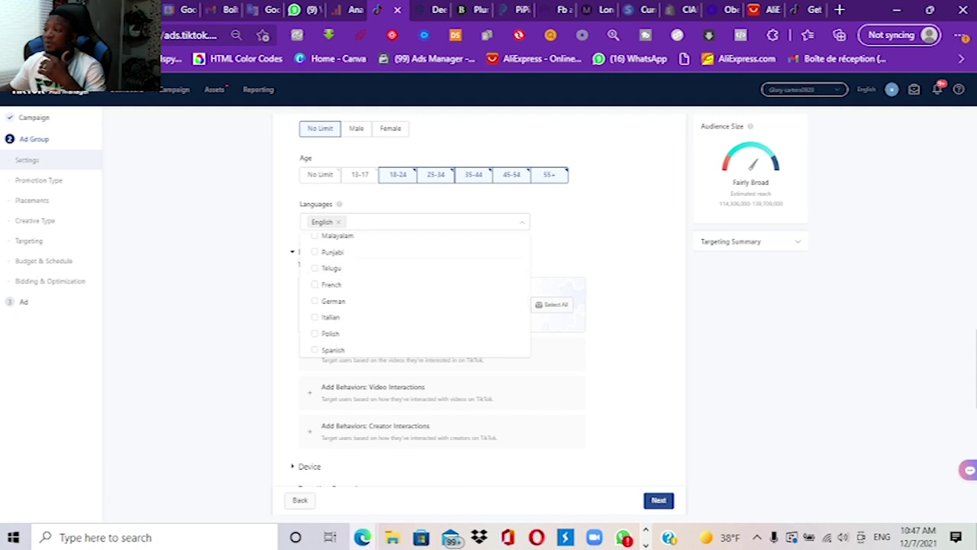
{"action": "key", "text": "Escape"}
- Add interest targeting to the ad group and include the Baby, Kids & Maternity category
{"action": "scroll", "coordinate": [480, 305], "scroll_direction": "down", "scroll_amount": 1}
{"action": "scroll", "coordinate": [443, 233], "scroll_direction": "down", "scroll_amount": 1}
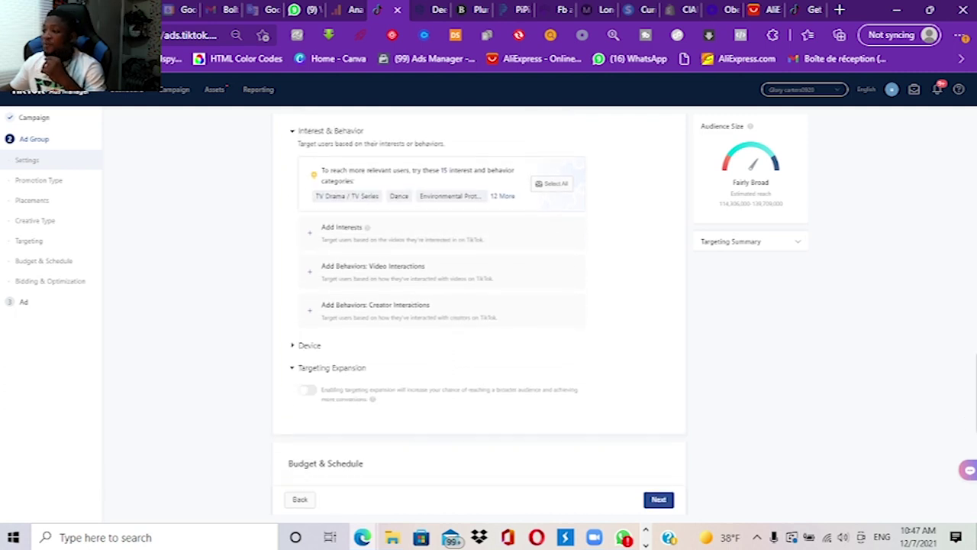
{"action": "scroll", "coordinate": [443, 233], "scroll_direction": "up", "scroll_amount": 1}
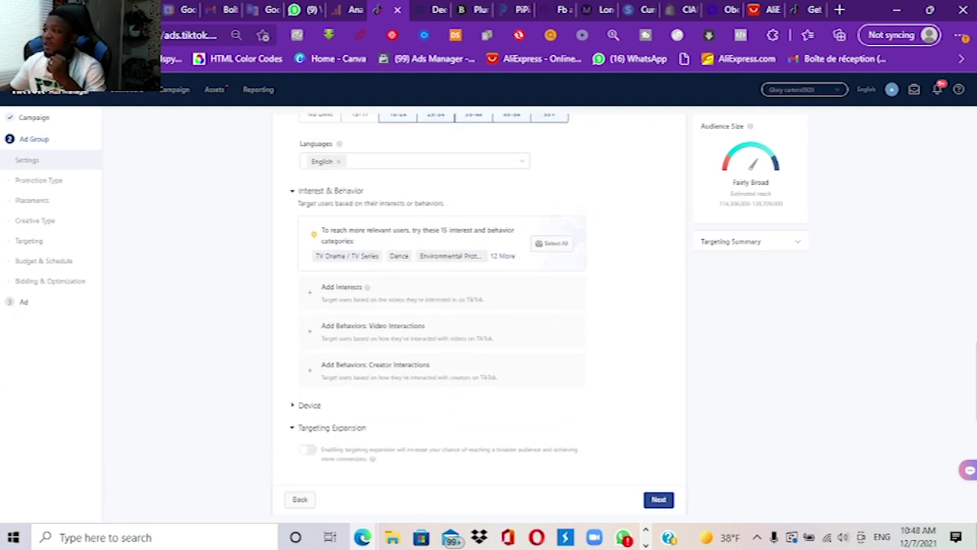
{"action": "scroll", "coordinate": [443, 214], "scroll_direction": "down", "scroll_amount": 2}
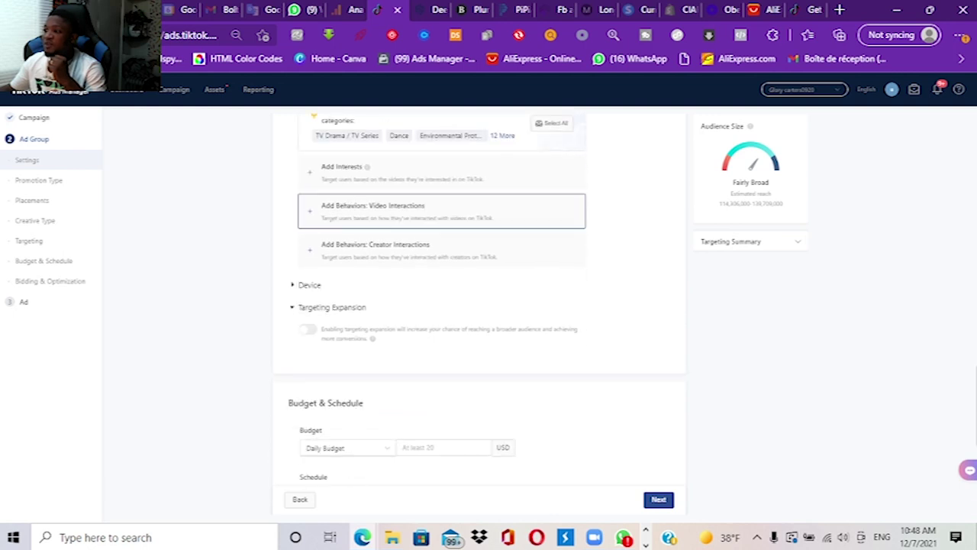
{"action": "left_click", "coordinate": [382, 171]}
{"action": "scroll", "coordinate": [382, 171], "scroll_direction": "up", "scroll_amount": 1}
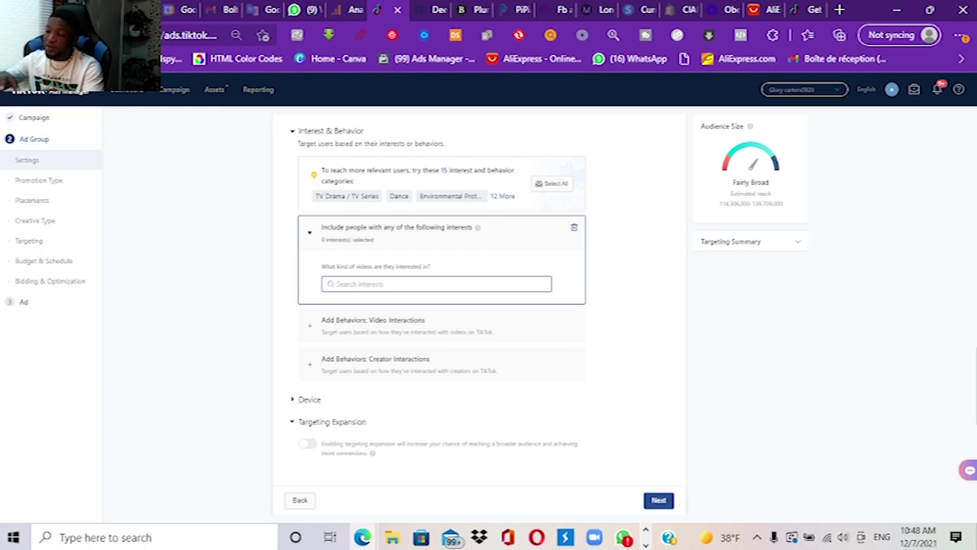
{"action": "left_click", "coordinate": [436, 283]}
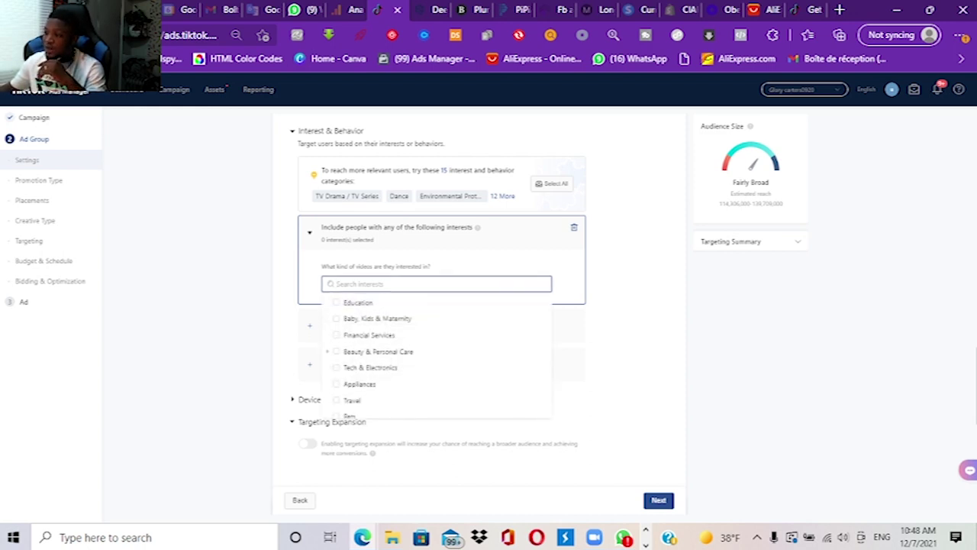
{"action": "scroll", "coordinate": [481, 305], "scroll_direction": "down", "scroll_amount": 1}
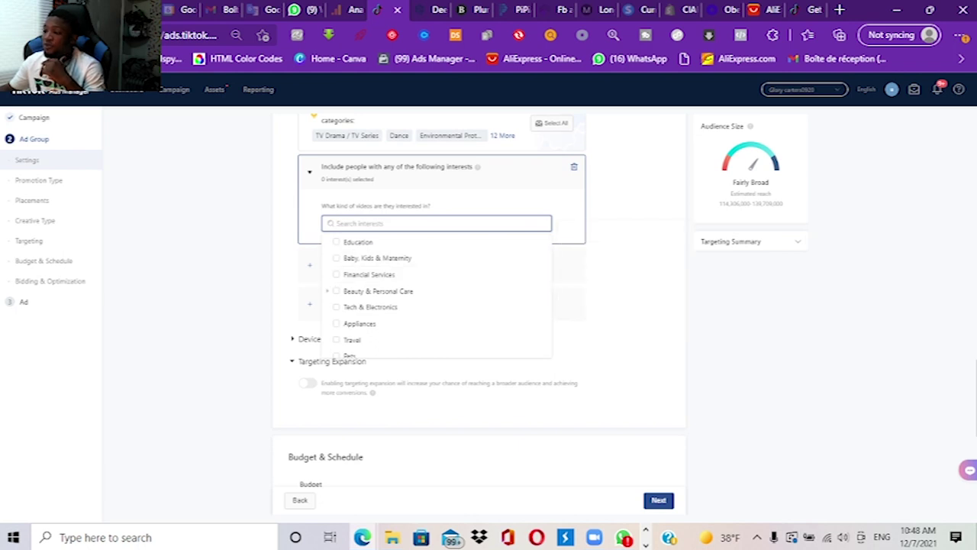
{"action": "mouse_move", "coordinate": [377, 259]}
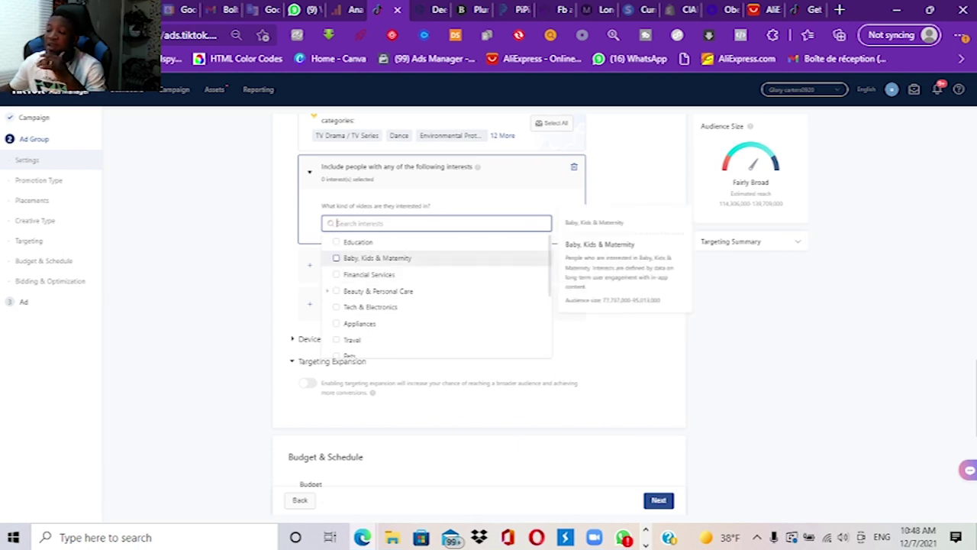
{"action": "left_click", "coordinate": [378, 259]}
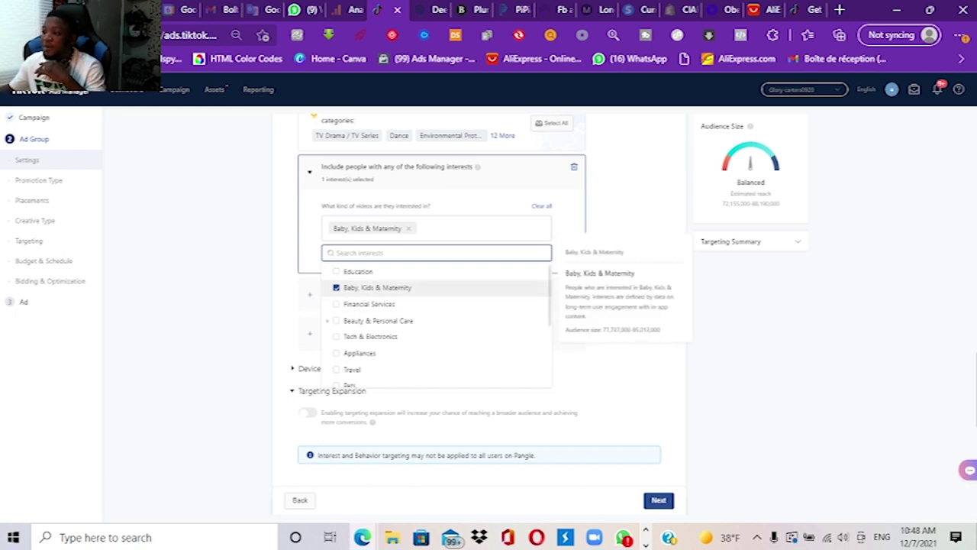
- Add the whole Beauty & Personal Care category, with all its subcategories, to the included interests
{"action": "scroll", "coordinate": [436, 321], "scroll_direction": "down", "scroll_amount": 1}
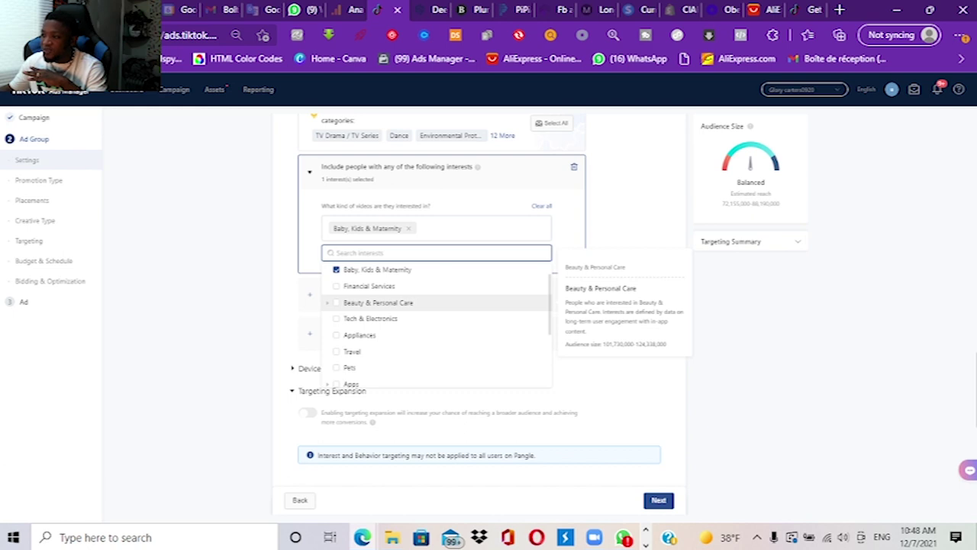
{"action": "left_click", "coordinate": [326, 303]}
{"action": "scroll", "coordinate": [378, 303], "scroll_direction": "down", "scroll_amount": 1}
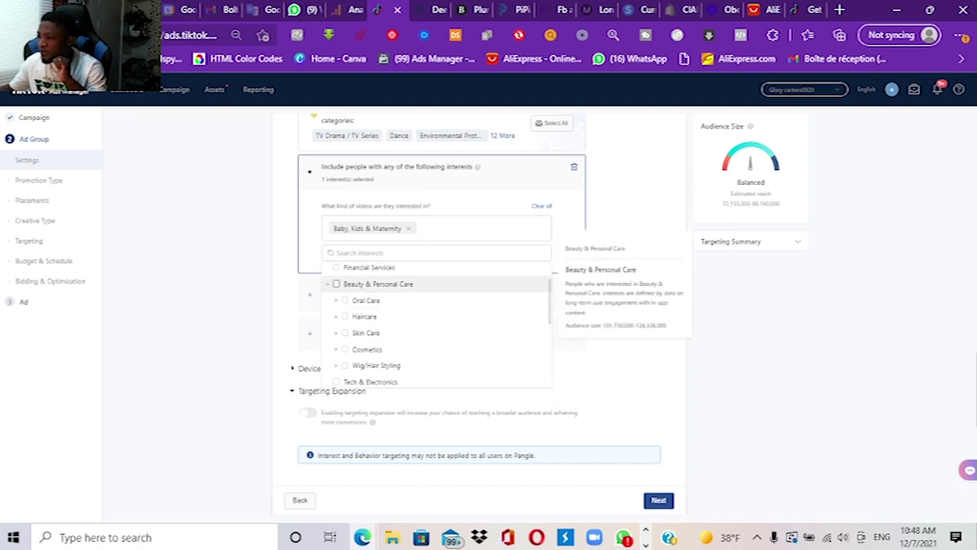
{"action": "left_click", "coordinate": [346, 300]}
{"action": "left_click", "coordinate": [345, 316]}
{"action": "left_click", "coordinate": [336, 283]}
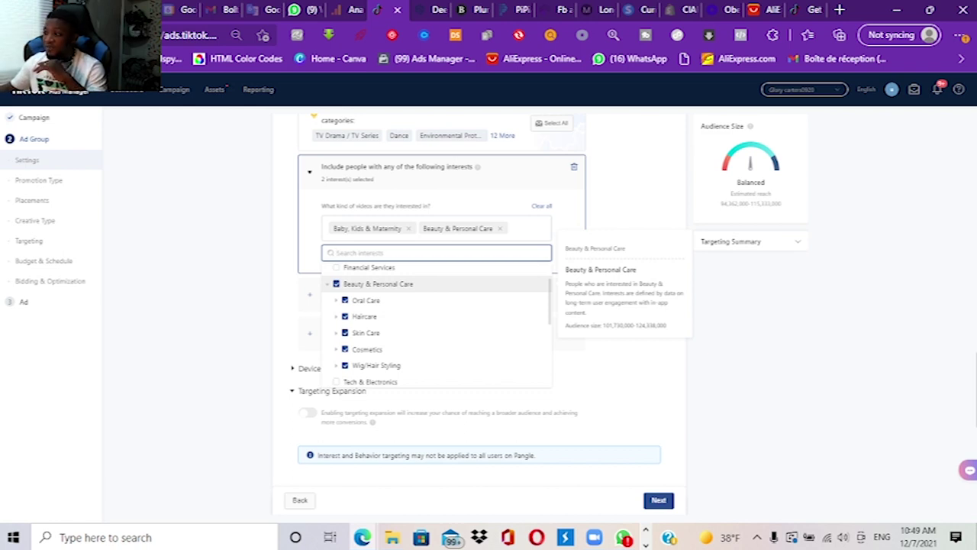
{"action": "left_click", "coordinate": [328, 284]}
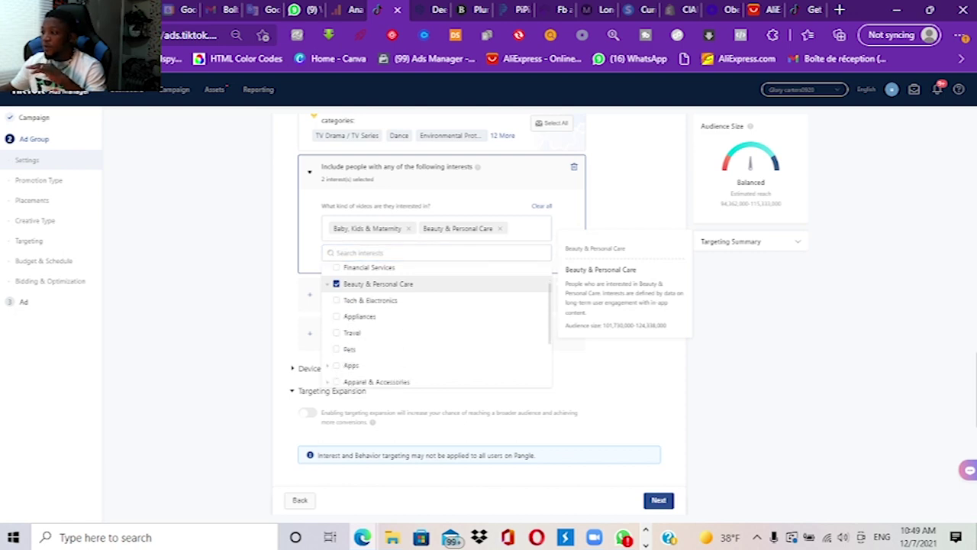
- Look through the remaining interest categories, including the subcategories of Apparel & Accessories and Apps, and close the interest list
{"action": "left_click", "coordinate": [435, 253]}
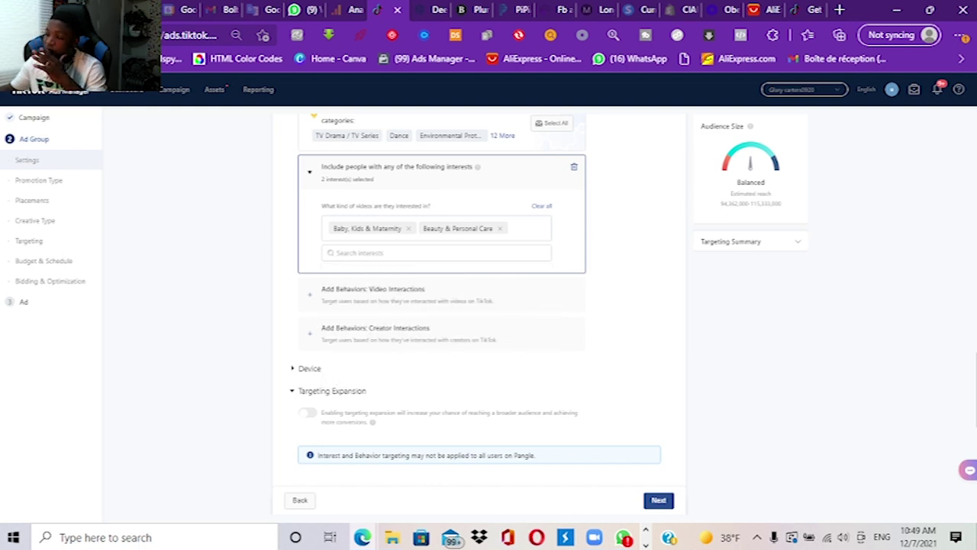
{"action": "left_click", "coordinate": [436, 252]}
{"action": "scroll", "coordinate": [436, 332], "scroll_direction": "down", "scroll_amount": 2}
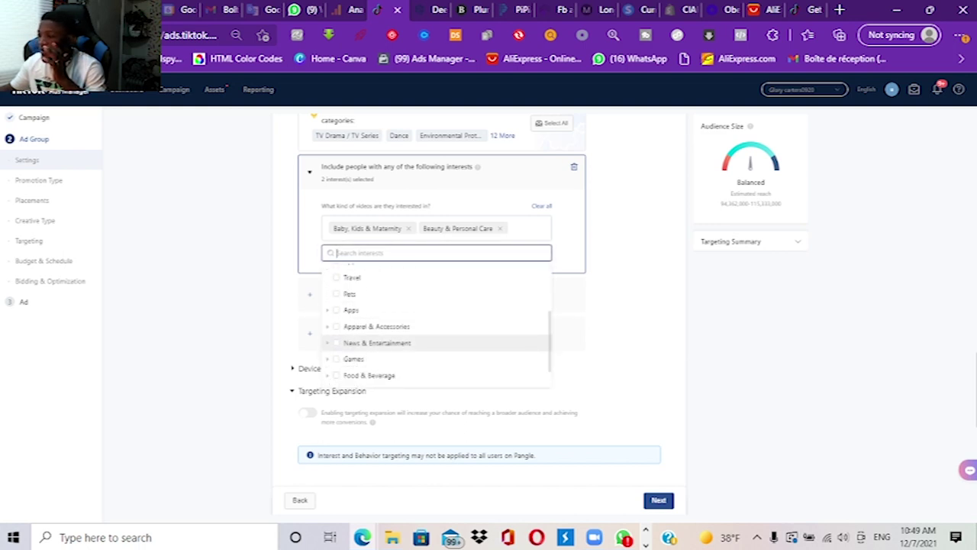
{"action": "mouse_move", "coordinate": [376, 327]}
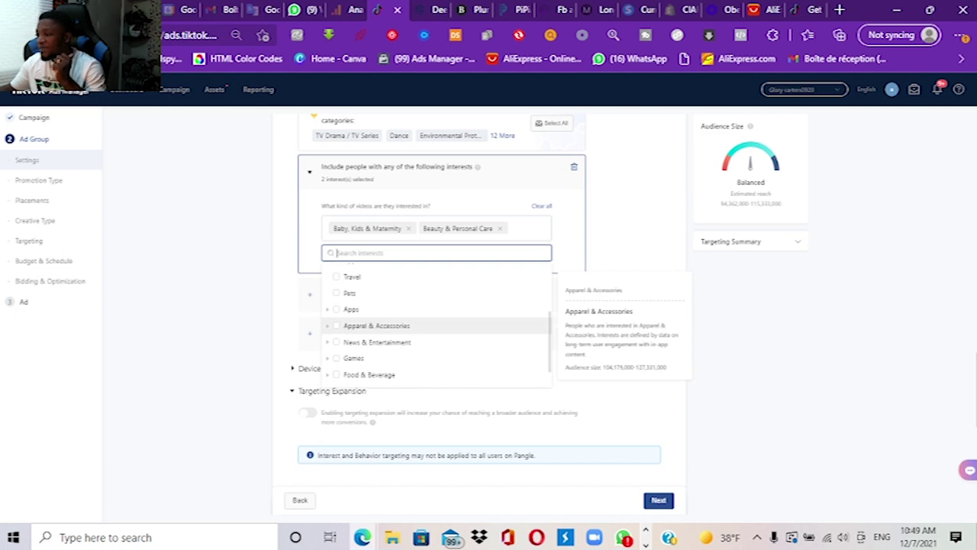
{"action": "left_click", "coordinate": [328, 325]}
{"action": "scroll", "coordinate": [377, 326], "scroll_direction": "down", "scroll_amount": 1}
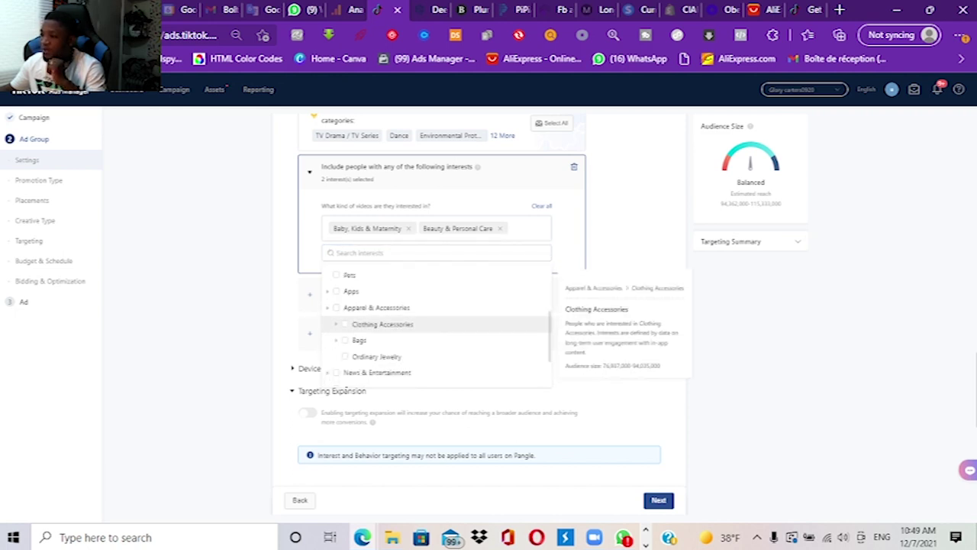
{"action": "mouse_move", "coordinate": [376, 356]}
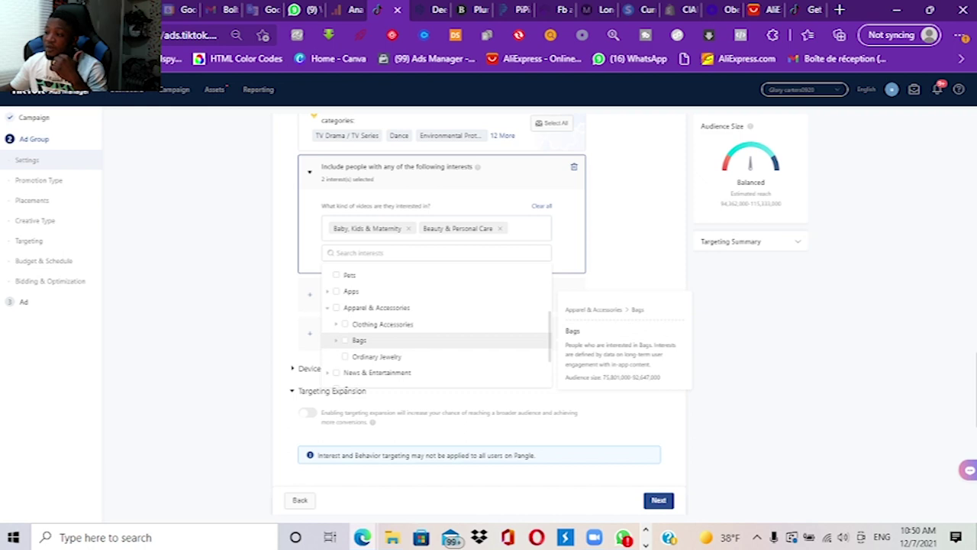
{"action": "mouse_move", "coordinate": [382, 324]}
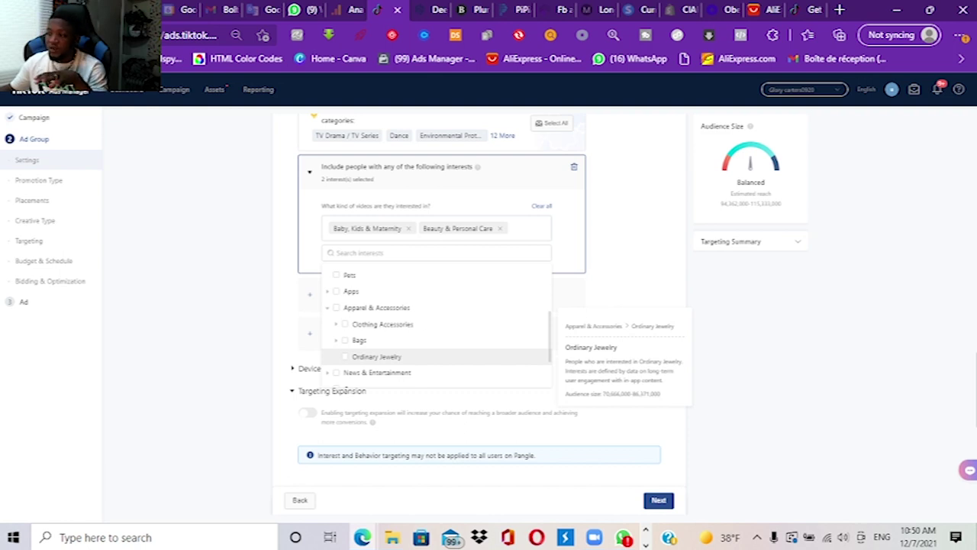
{"action": "left_click", "coordinate": [327, 291]}
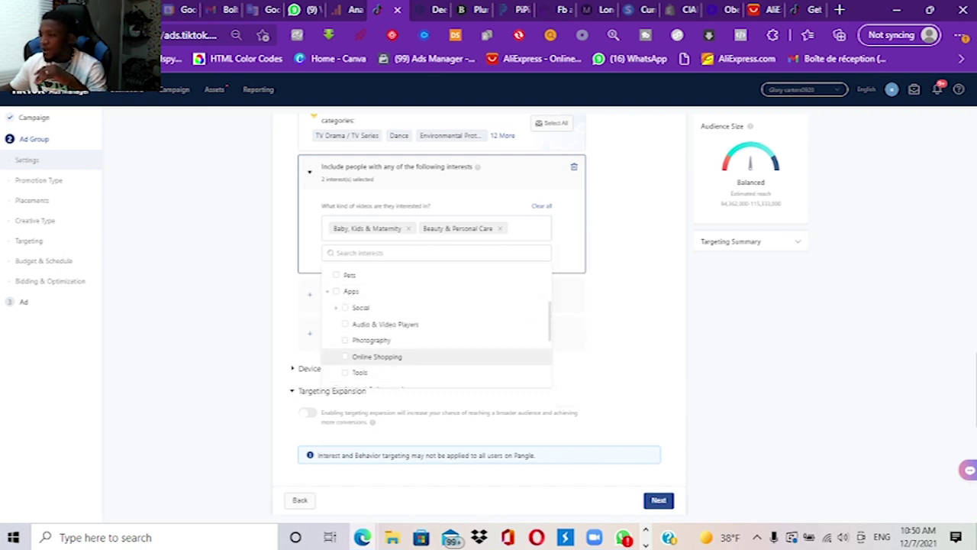
{"action": "left_click", "coordinate": [327, 291]}
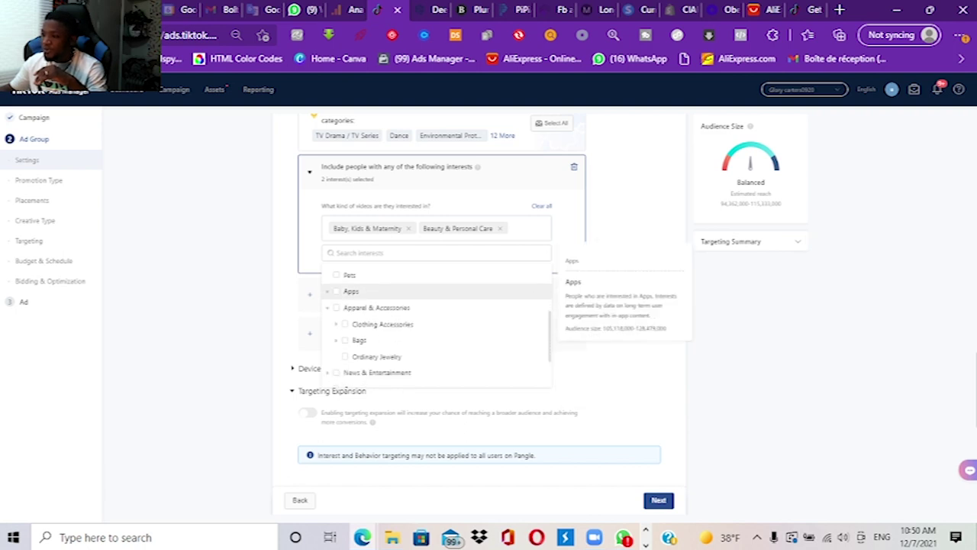
{"action": "scroll", "coordinate": [349, 277], "scroll_direction": "up", "scroll_amount": 1}
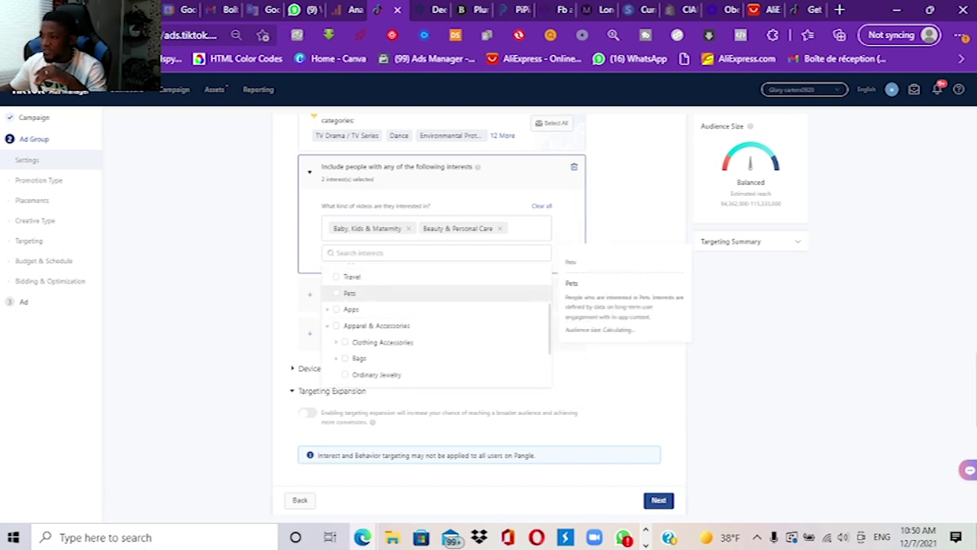
{"action": "mouse_move", "coordinate": [351, 277]}
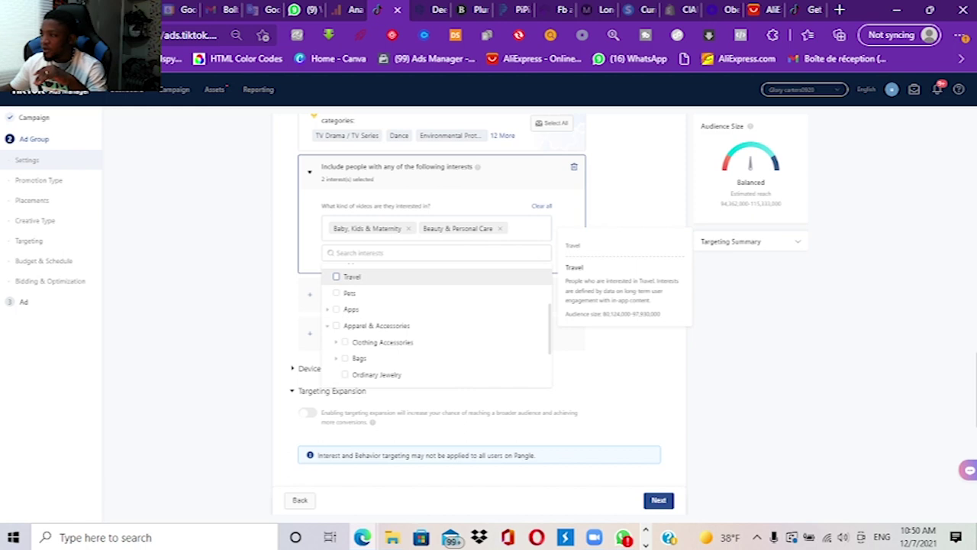
{"action": "scroll", "coordinate": [347, 293], "scroll_direction": "down", "scroll_amount": 3}
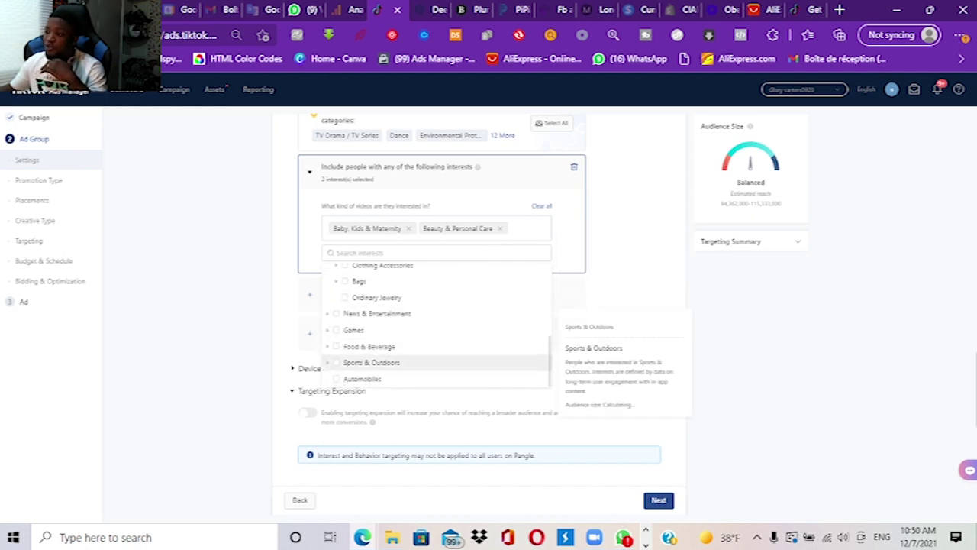
{"action": "scroll", "coordinate": [366, 298], "scroll_direction": "up", "scroll_amount": 4}
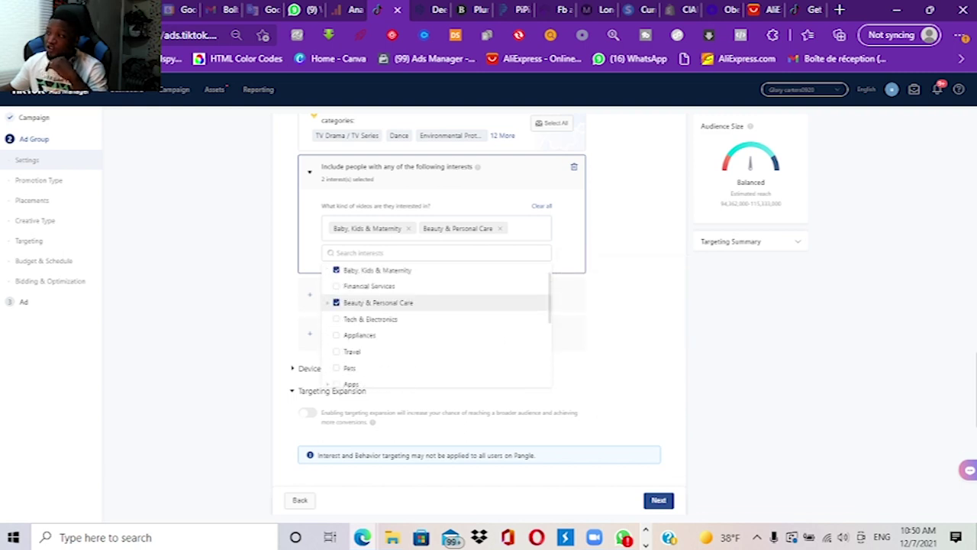
{"action": "key", "text": "Escape"}
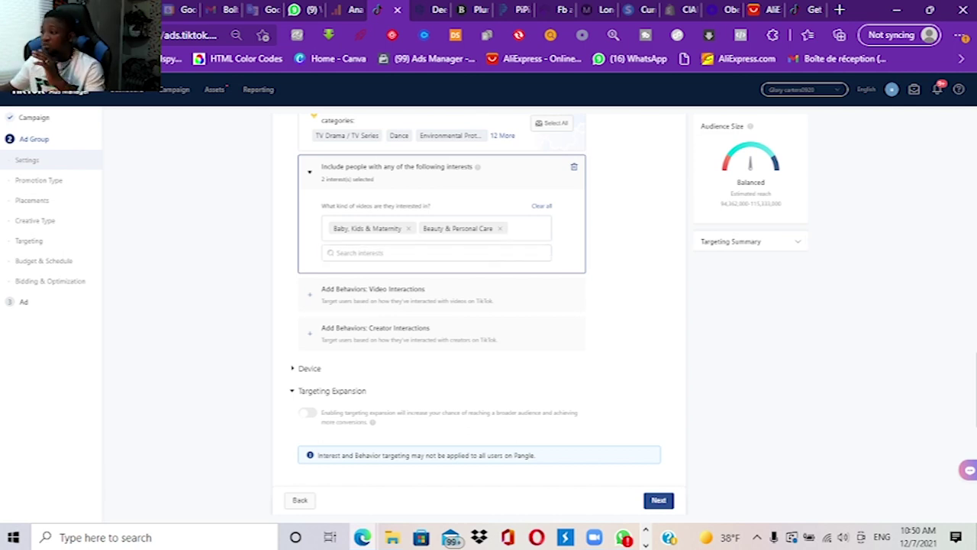
- Remove Beauty & Personal Care from the included interests, keeping Baby, Kids & Maternity
{"action": "scroll", "coordinate": [480, 305], "scroll_direction": "down", "scroll_amount": 3}
{"action": "scroll", "coordinate": [480, 305], "scroll_direction": "up", "scroll_amount": 3}
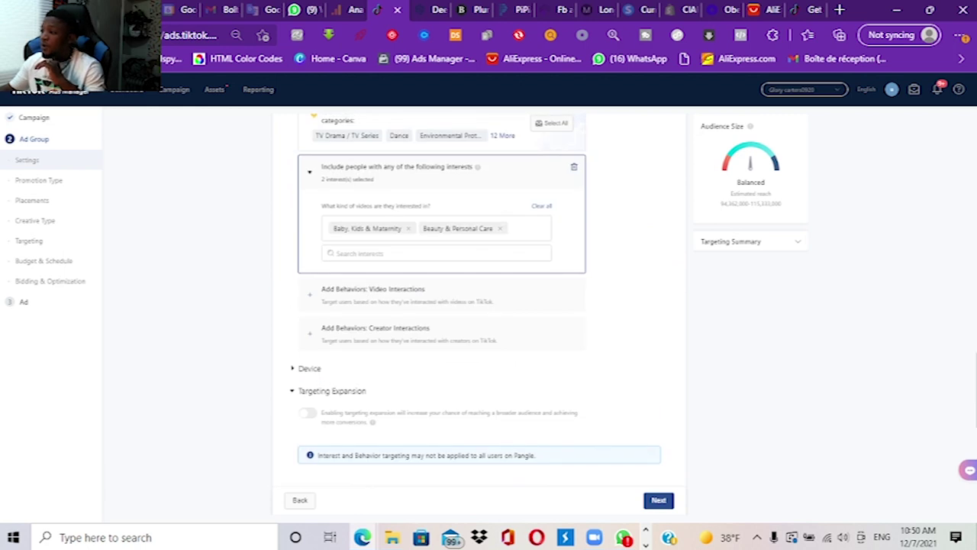
{"action": "scroll", "coordinate": [480, 305], "scroll_direction": "up", "scroll_amount": 1}
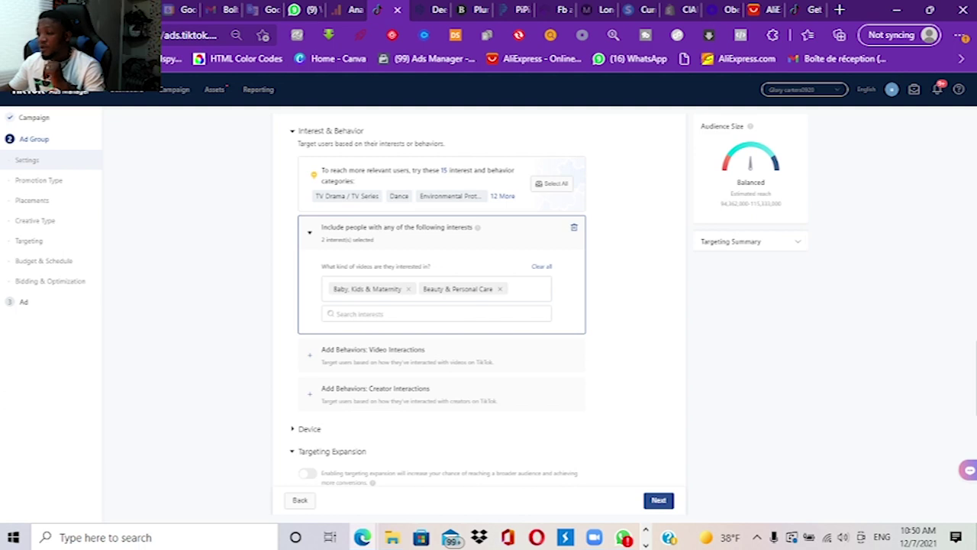
{"action": "left_click", "coordinate": [500, 289]}
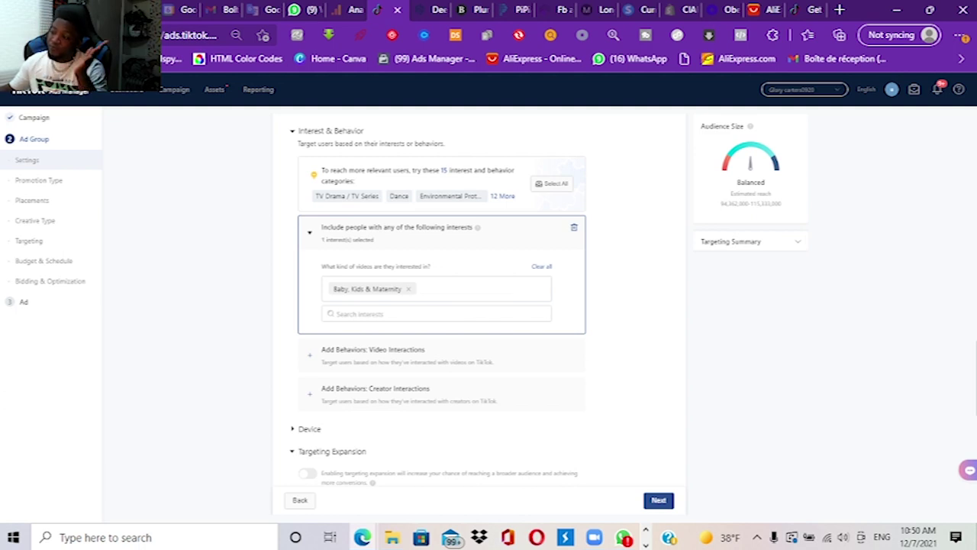
{"action": "left_click", "coordinate": [393, 313]}
{"action": "key", "text": "Escape"}
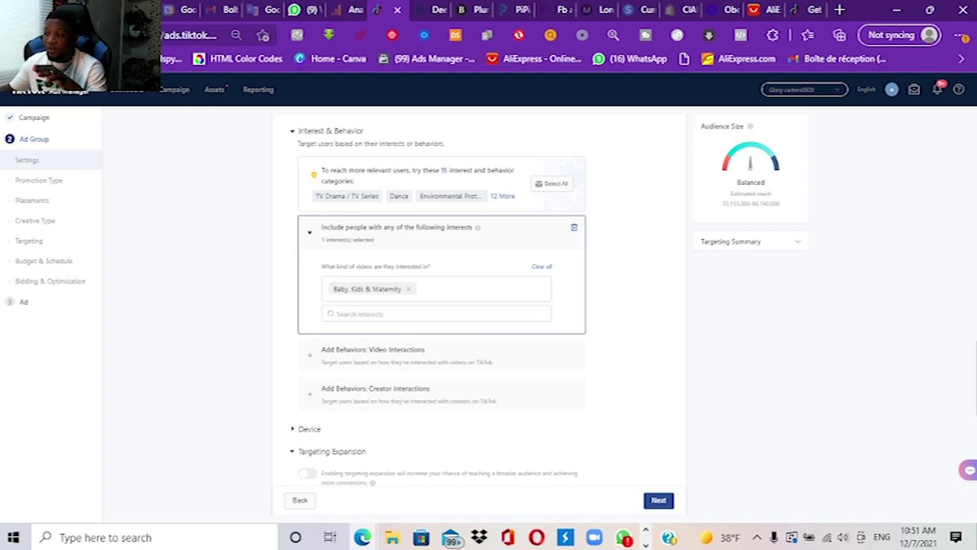
- Try Beauty & Personal Care as a second interest again and take it back out of the selection
{"action": "left_click", "coordinate": [337, 313]}
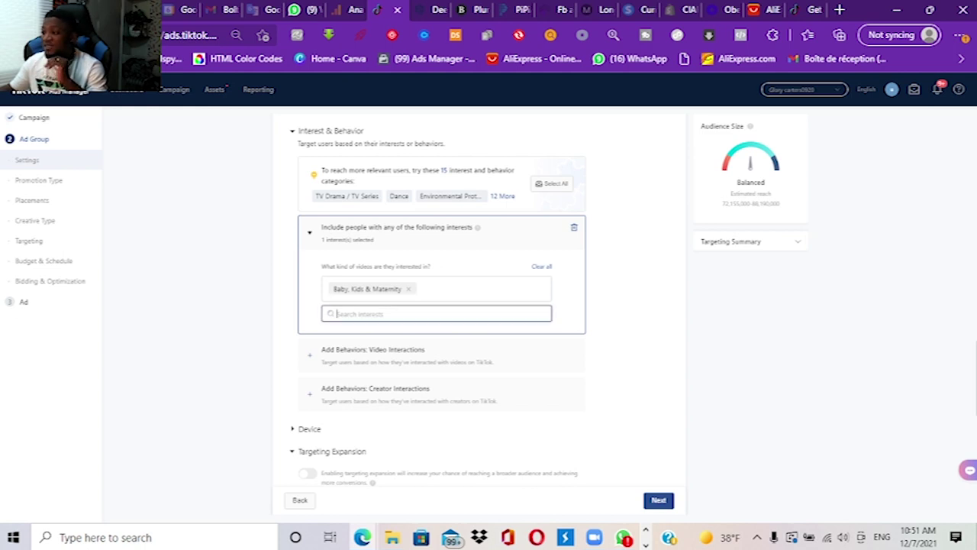
{"action": "scroll", "coordinate": [382, 364], "scroll_direction": "down", "scroll_amount": 1}
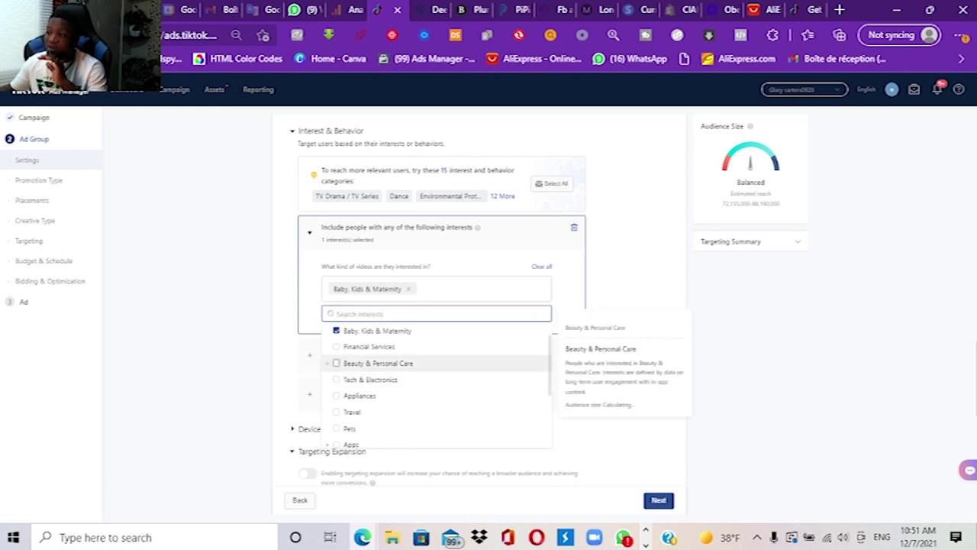
{"action": "left_click", "coordinate": [378, 362]}
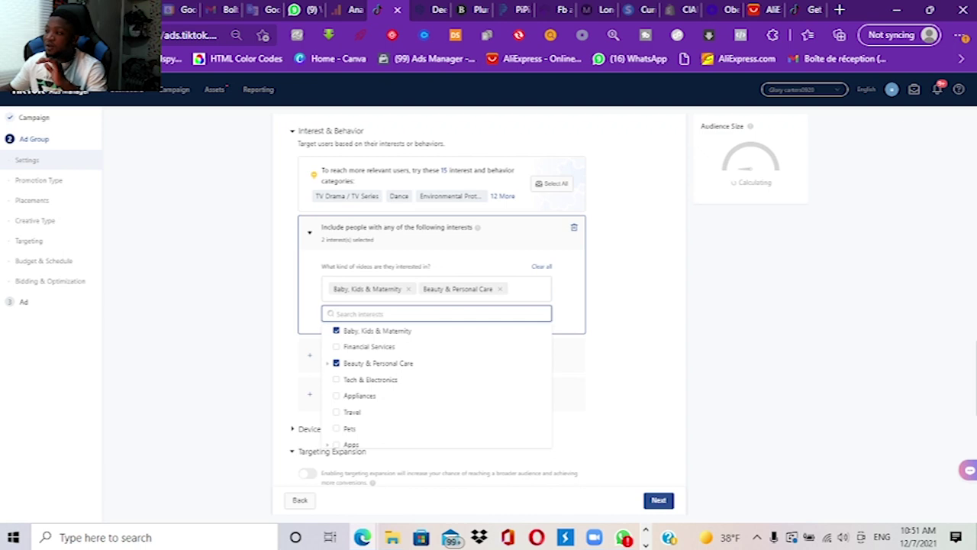
{"action": "left_click", "coordinate": [321, 432]}
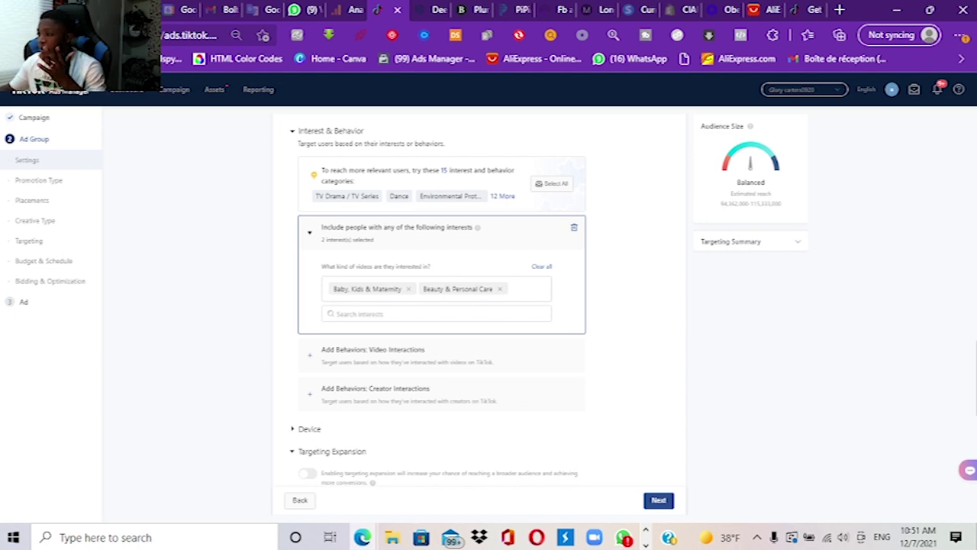
{"action": "left_click", "coordinate": [500, 289]}
- Review the video and creator interaction behavior targeting, opening the creator interaction options without selecting any
{"action": "scroll", "coordinate": [479, 306], "scroll_direction": "down", "scroll_amount": 3}
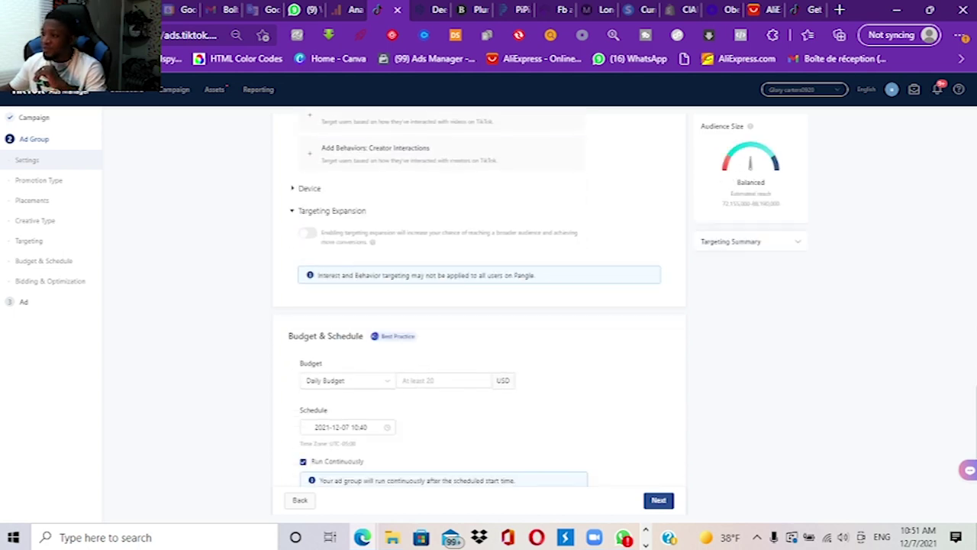
{"action": "scroll", "coordinate": [479, 305], "scroll_direction": "down", "scroll_amount": 1}
{"action": "scroll", "coordinate": [479, 305], "scroll_direction": "up", "scroll_amount": 3}
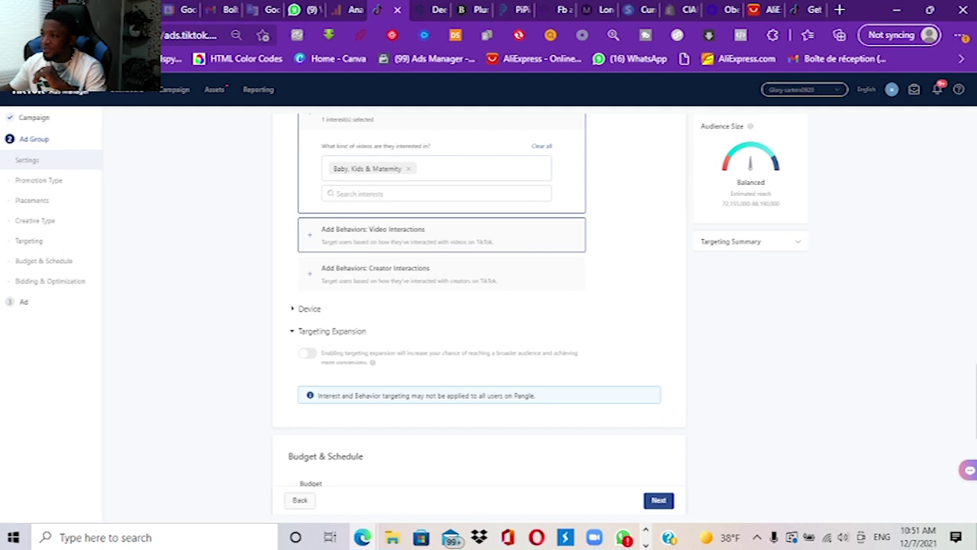
{"action": "left_click", "coordinate": [373, 230]}
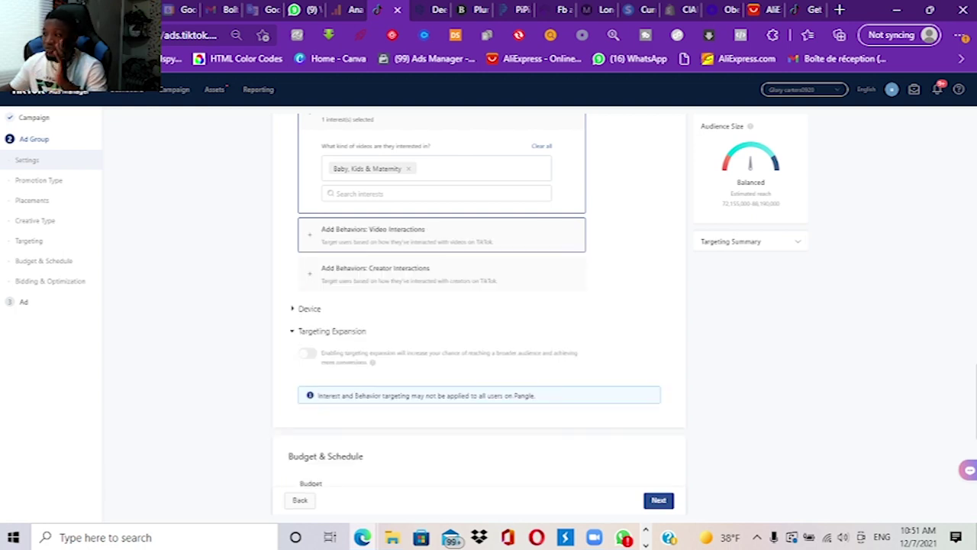
{"action": "left_click", "coordinate": [462, 275]}
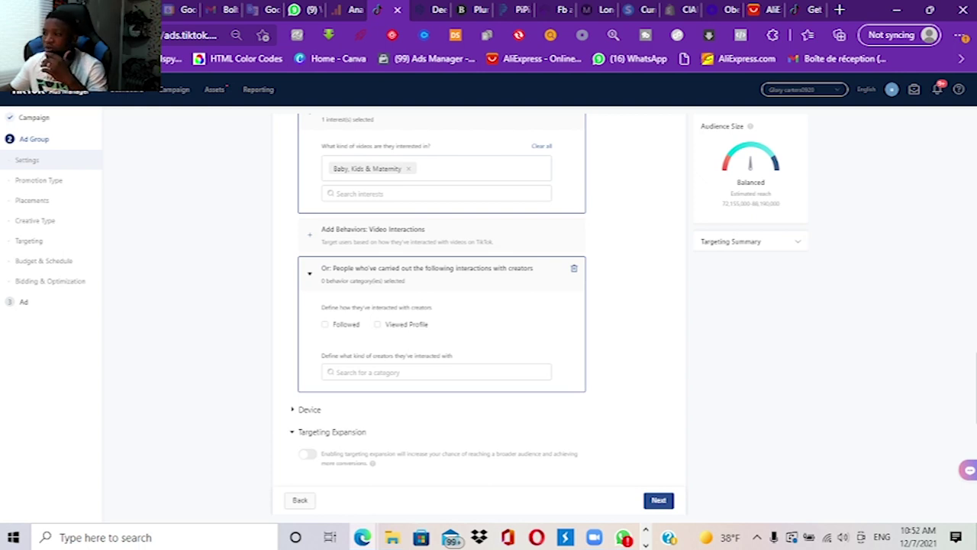
{"action": "scroll", "coordinate": [480, 300], "scroll_direction": "down", "scroll_amount": 1}
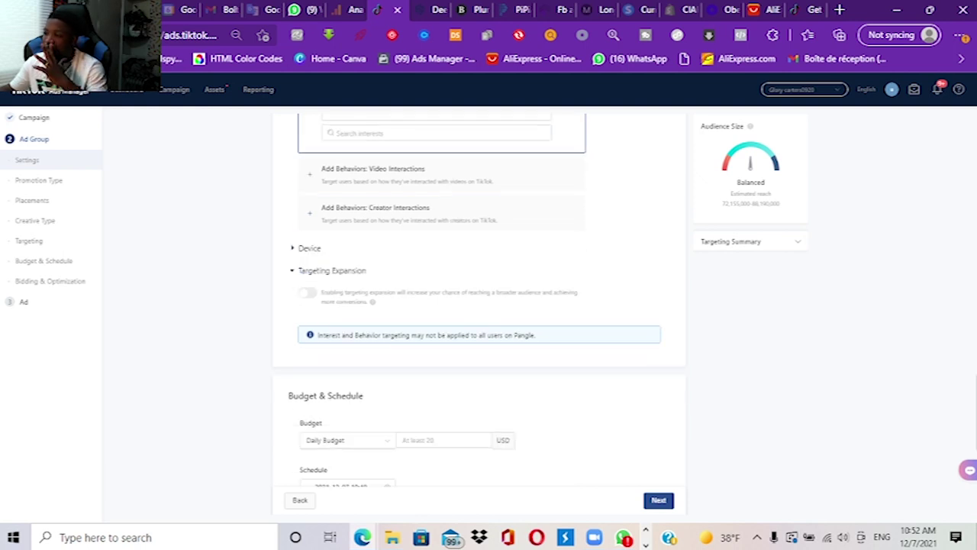
- Examine the device targeting options for operating system, OS versions, device model, connection type, carriers and device price
{"action": "left_click", "coordinate": [309, 248]}
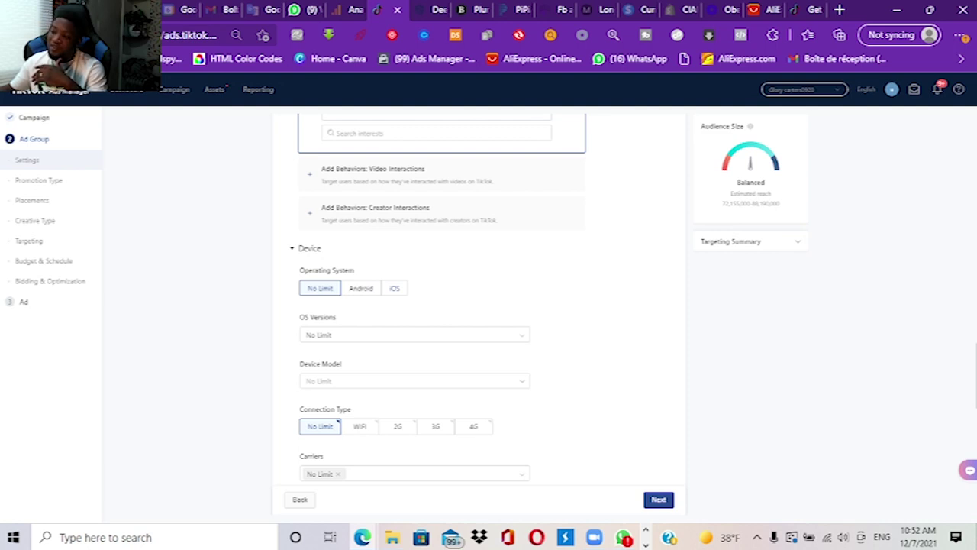
{"action": "scroll", "coordinate": [442, 302], "scroll_direction": "down", "scroll_amount": 1}
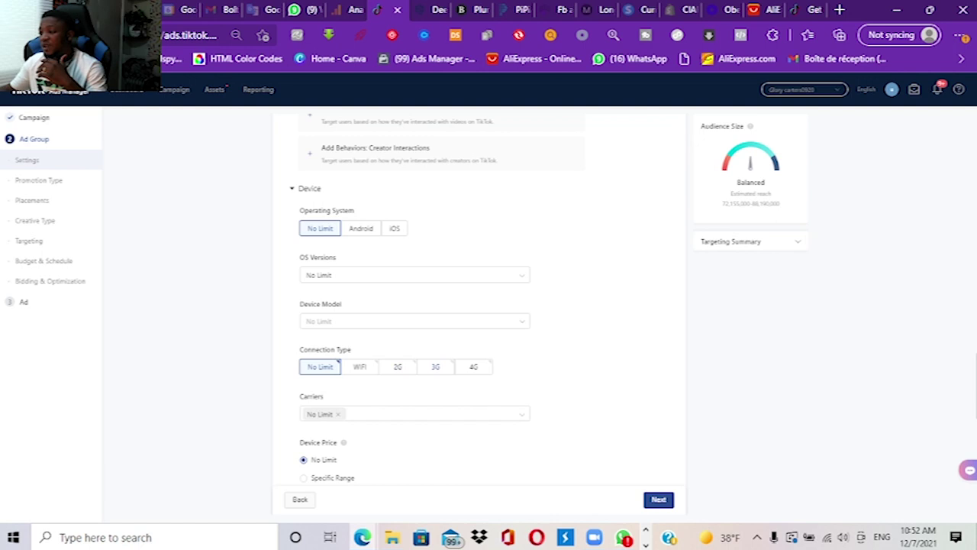
{"action": "scroll", "coordinate": [442, 302], "scroll_direction": "down", "scroll_amount": 1}
{"action": "scroll", "coordinate": [442, 302], "scroll_direction": "up", "scroll_amount": 4}
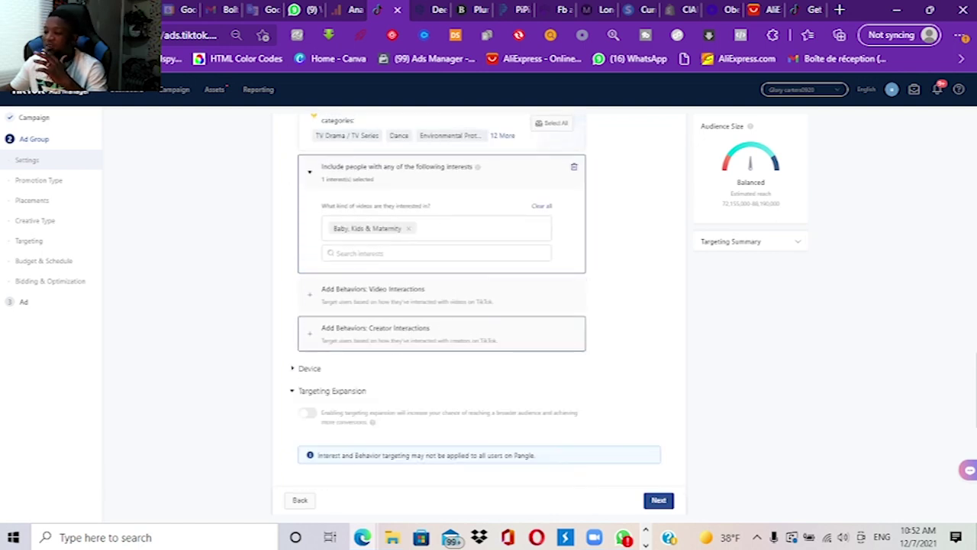
- Copy the value 20 from the untitled Notepad note that lists 100, 50 and 20, and minimize the note
{"action": "scroll", "coordinate": [442, 302], "scroll_direction": "down", "scroll_amount": 3}
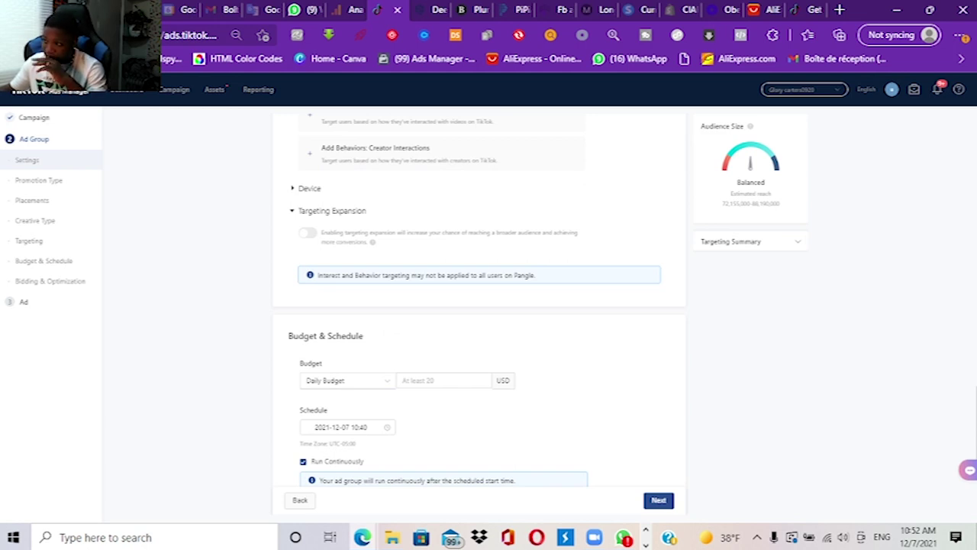
{"action": "scroll", "coordinate": [480, 301], "scroll_direction": "down", "scroll_amount": 2}
{"action": "left_click", "coordinate": [444, 259]}
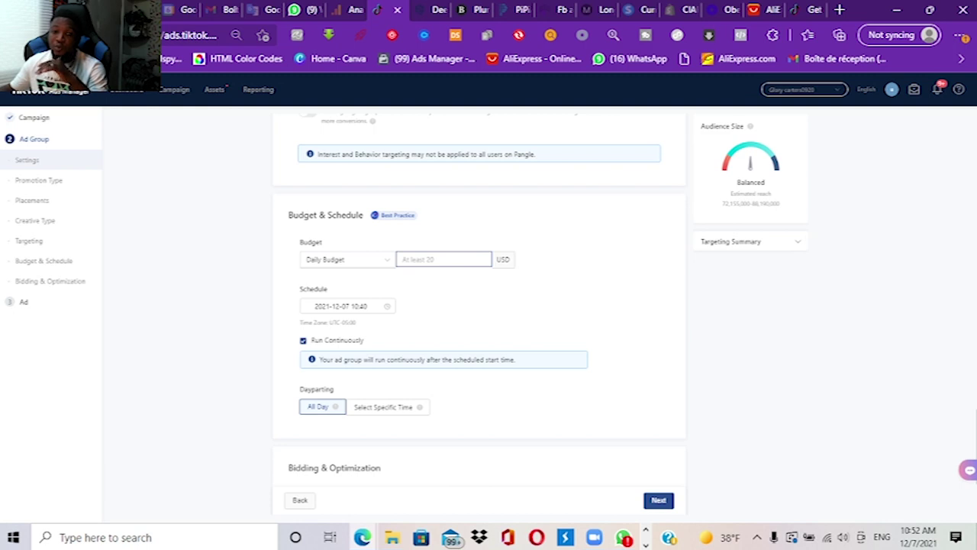
{"action": "left_click", "coordinate": [646, 544]}
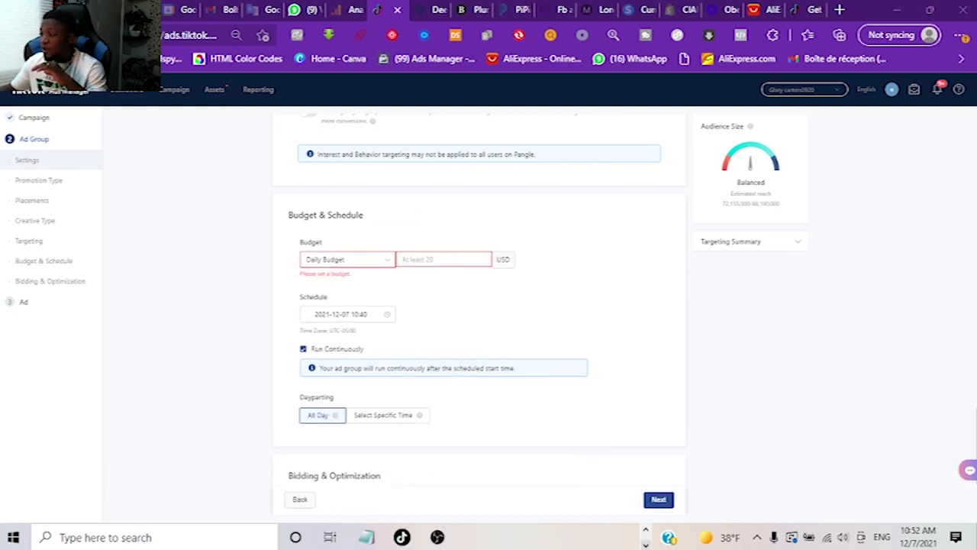
{"action": "mouse_move", "coordinate": [366, 537]}
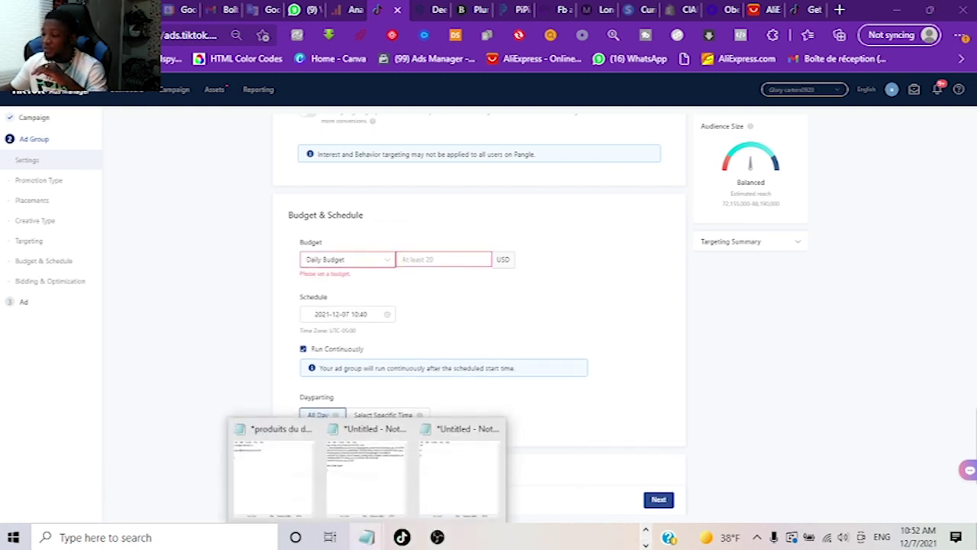
{"action": "left_click", "coordinate": [460, 467]}
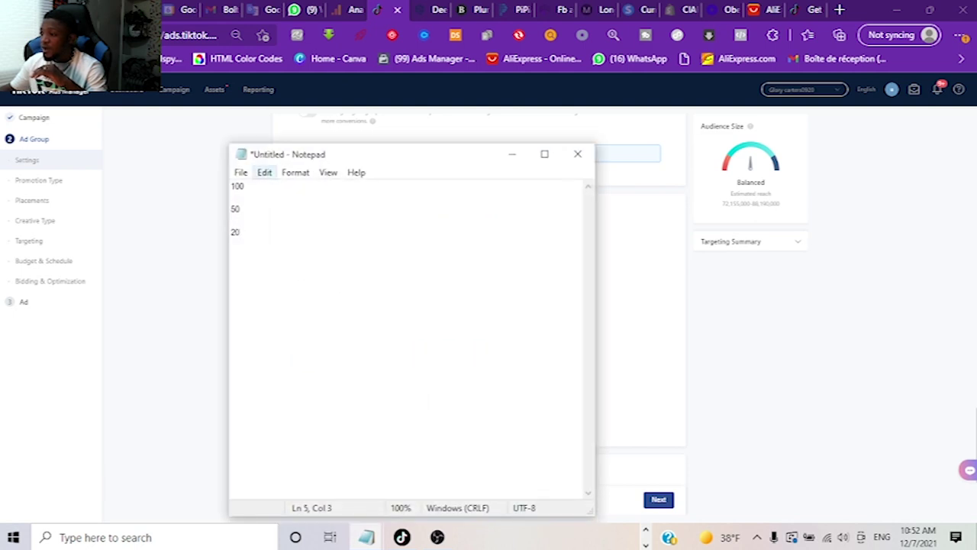
{"action": "key", "text": "shift+Home"}
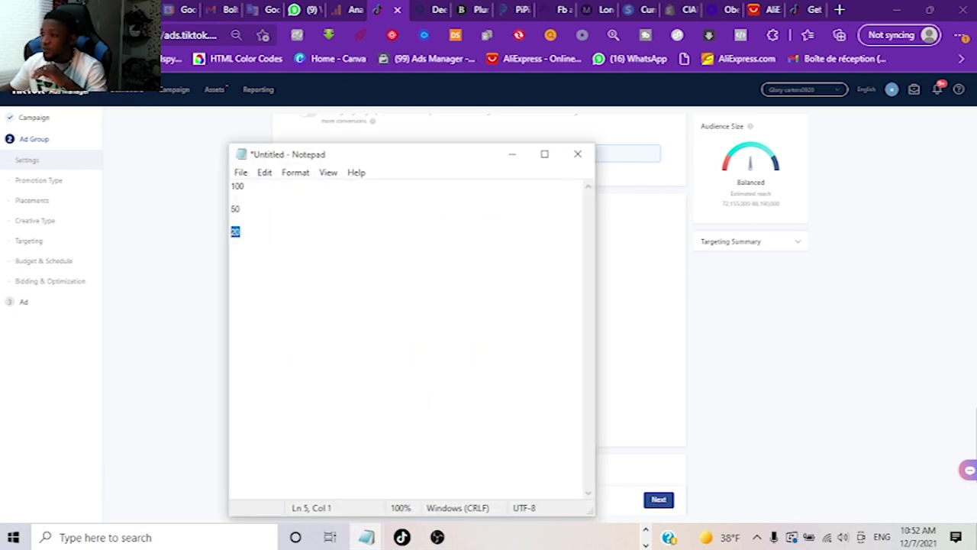
{"action": "right_click", "coordinate": [235, 232]}
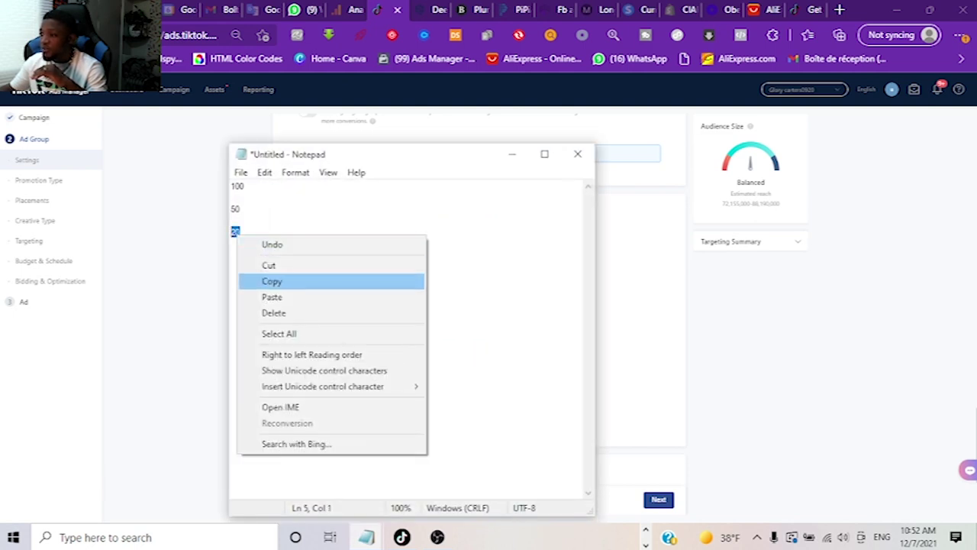
{"action": "left_click", "coordinate": [263, 282]}
{"action": "left_click", "coordinate": [512, 155]}
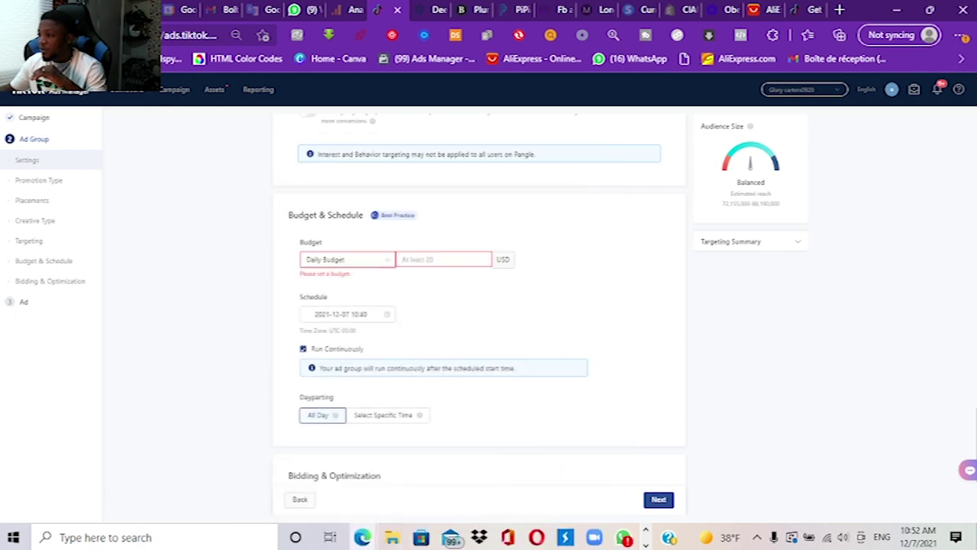
- Paste the copied 20 USD as the ad group's daily budget
{"action": "right_click", "coordinate": [438, 259]}
{"action": "left_click", "coordinate": [480, 308]}
{"action": "left_click", "coordinate": [480, 308]}
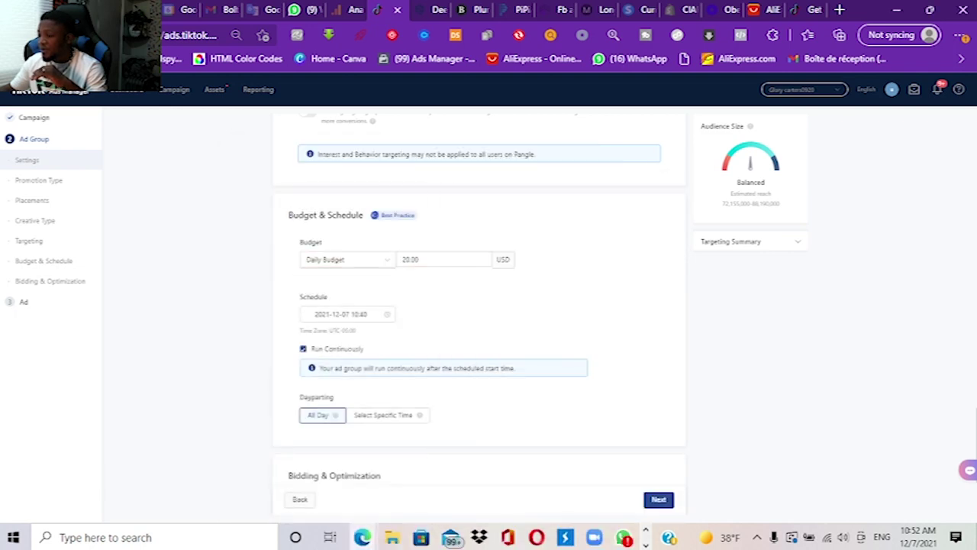
- Schedule the ad group to start on 2021-12-08 at 00:00
{"action": "left_click", "coordinate": [344, 306]}
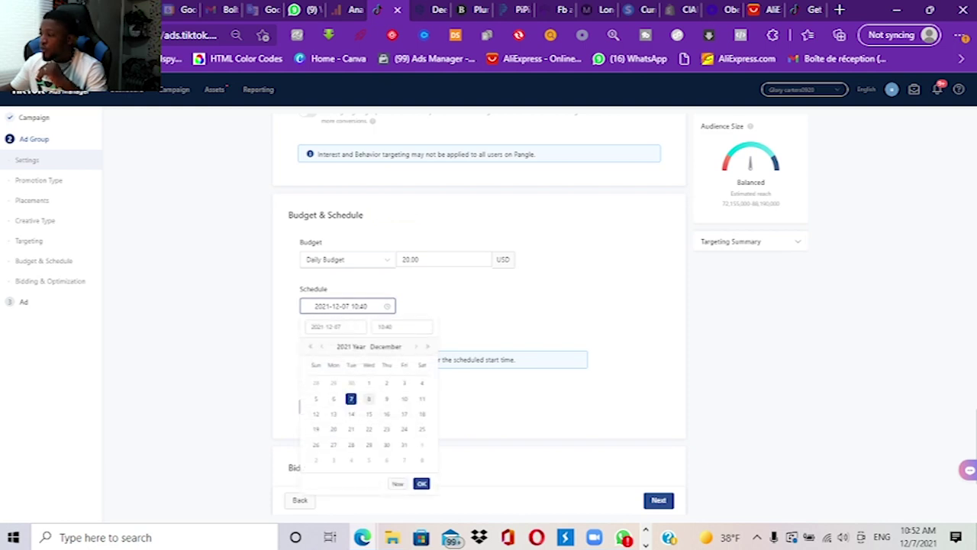
{"action": "left_click", "coordinate": [369, 398]}
{"action": "left_click", "coordinate": [402, 327]}
{"action": "scroll", "coordinate": [393, 364], "scroll_direction": "up", "scroll_amount": 5}
{"action": "left_click", "coordinate": [393, 364]}
{"action": "scroll", "coordinate": [440, 380], "scroll_direction": "up", "scroll_amount": 5}
{"action": "left_click", "coordinate": [441, 371]}
{"action": "scroll", "coordinate": [440, 371], "scroll_direction": "up", "scroll_amount": 5}
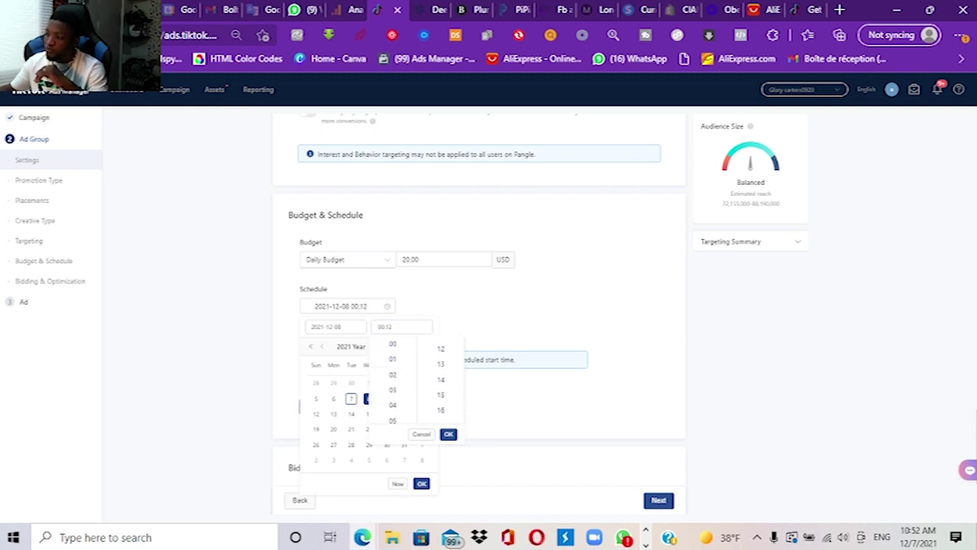
{"action": "left_click", "coordinate": [440, 374]}
{"action": "scroll", "coordinate": [440, 375], "scroll_direction": "up", "scroll_amount": 3}
{"action": "left_click", "coordinate": [440, 345]}
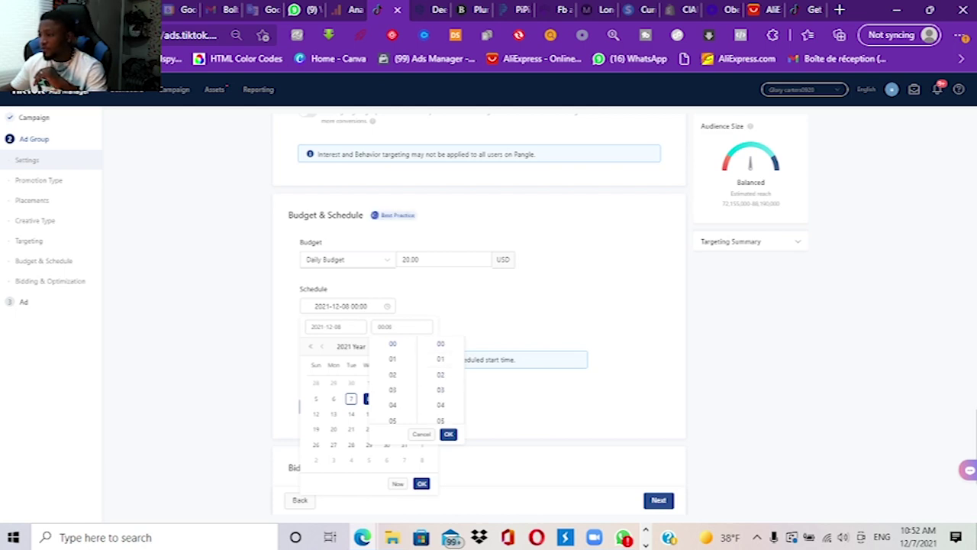
{"action": "left_click", "coordinate": [448, 434]}
{"action": "left_click", "coordinate": [422, 483]}
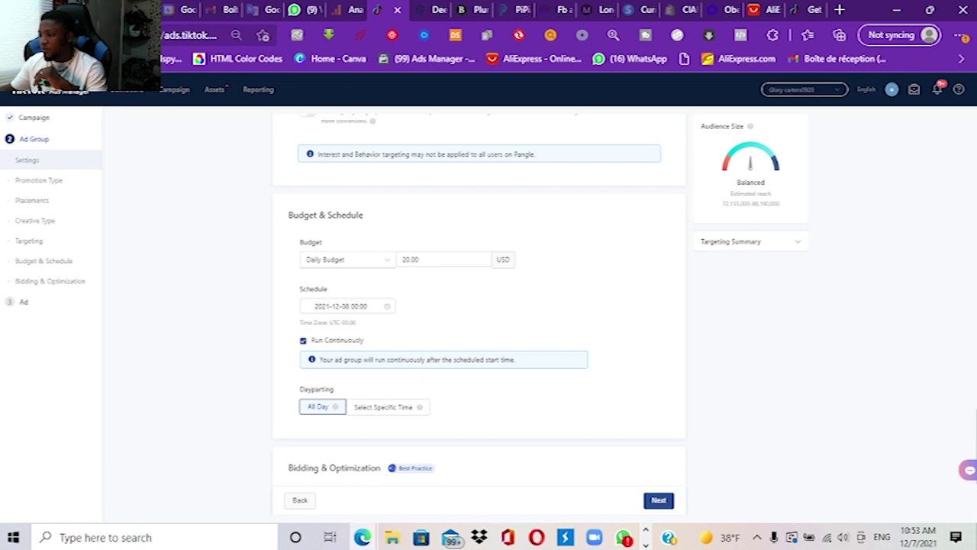
- Review the Cost Cap and Lowest Cost bid strategies and the additional delivery options, and continue with Lowest Cost and Standard delivery
{"action": "scroll", "coordinate": [479, 320], "scroll_direction": "down", "scroll_amount": 2}
{"action": "scroll", "coordinate": [479, 321], "scroll_direction": "up", "scroll_amount": 5}
{"action": "scroll", "coordinate": [480, 306], "scroll_direction": "down", "scroll_amount": 5}
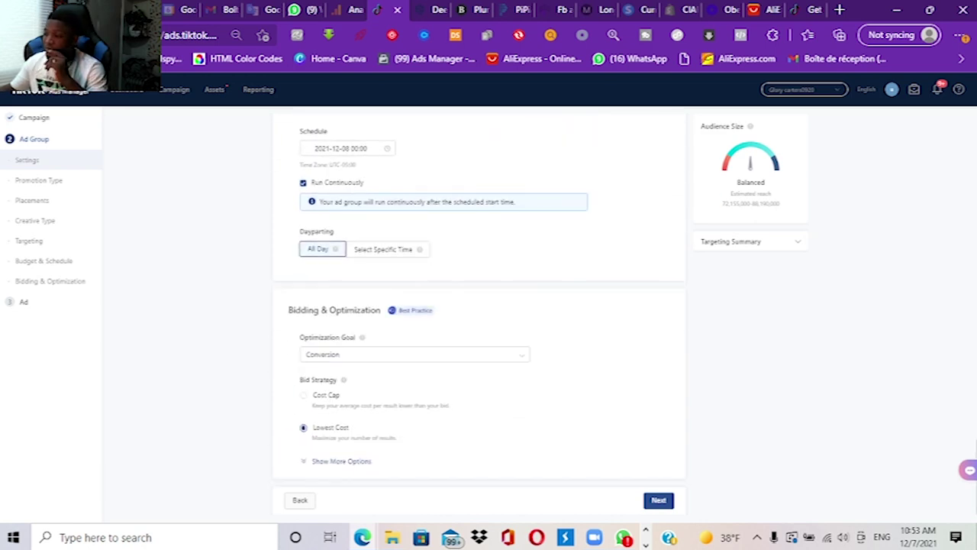
{"action": "mouse_move", "coordinate": [326, 399]}
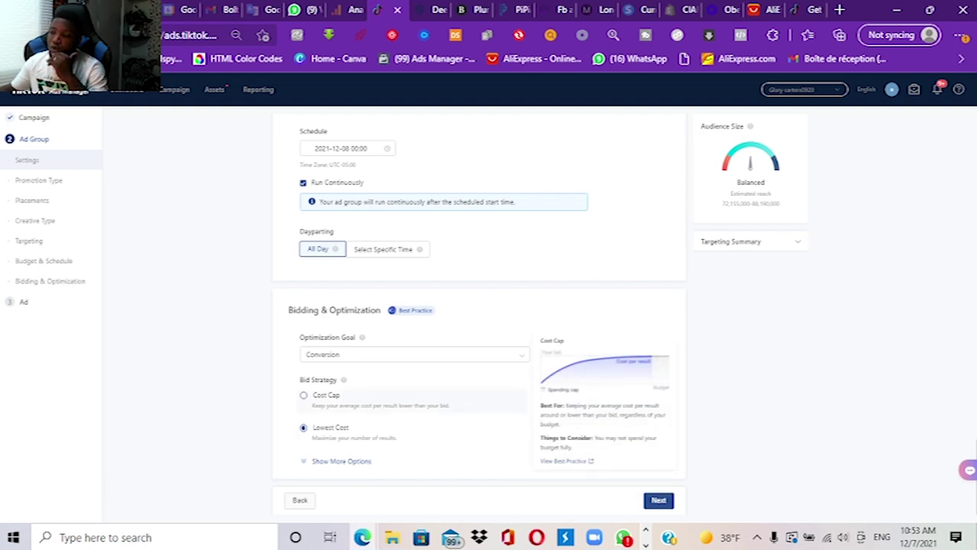
{"action": "mouse_move", "coordinate": [330, 429]}
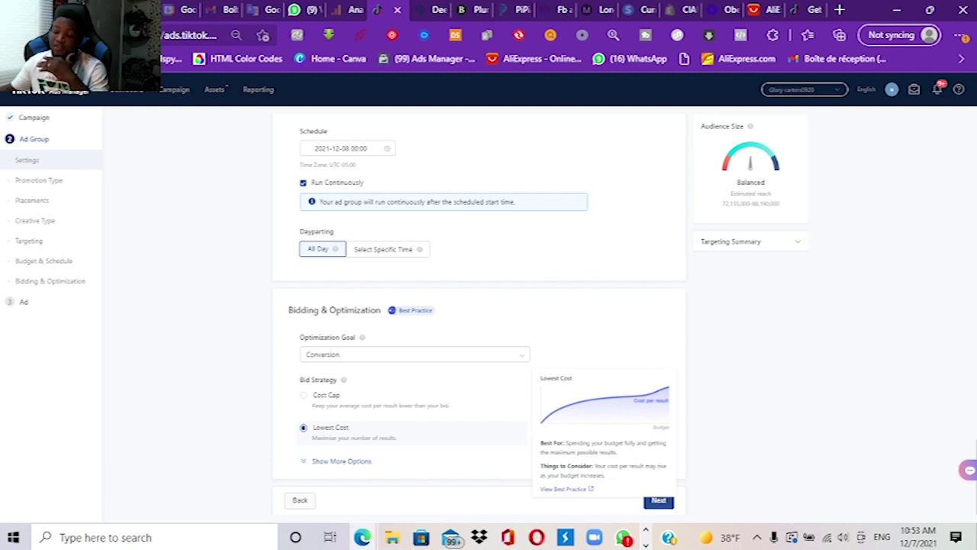
{"action": "left_click", "coordinate": [341, 461]}
{"action": "scroll", "coordinate": [341, 460], "scroll_direction": "down", "scroll_amount": 2}
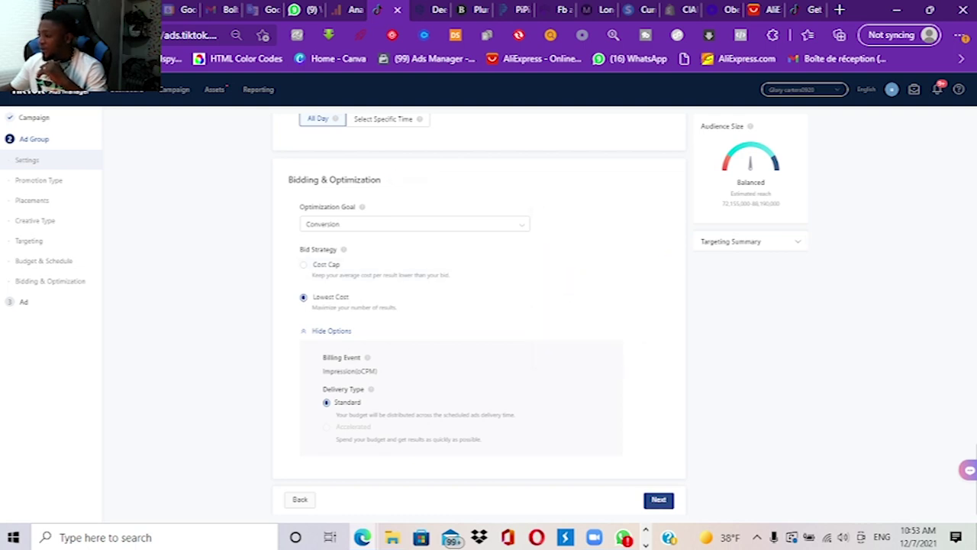
{"action": "left_click", "coordinate": [659, 500]}
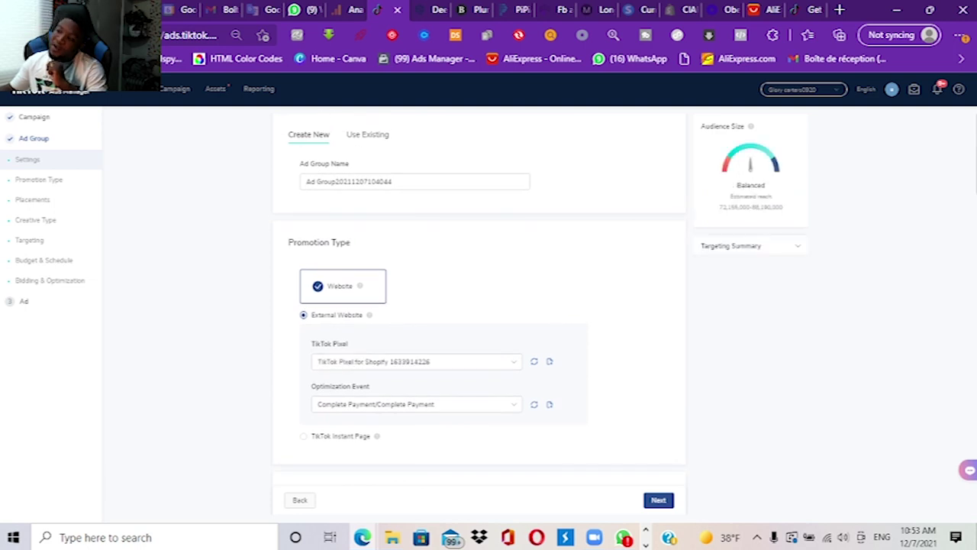
- Copy the interest name "Baby, Kids & Maternity" from the ad group's included interests
{"action": "left_click", "coordinate": [415, 181]}
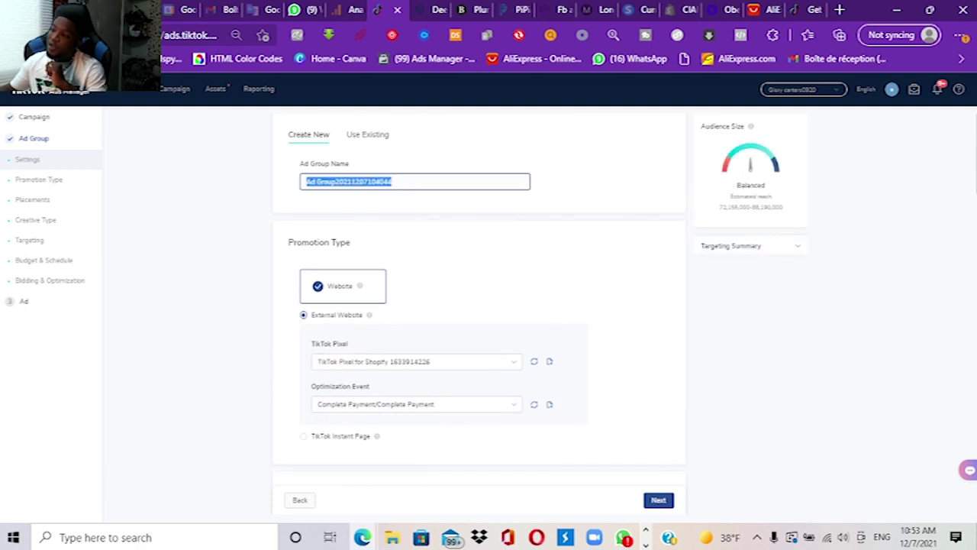
{"action": "scroll", "coordinate": [479, 305], "scroll_direction": "down", "scroll_amount": 10}
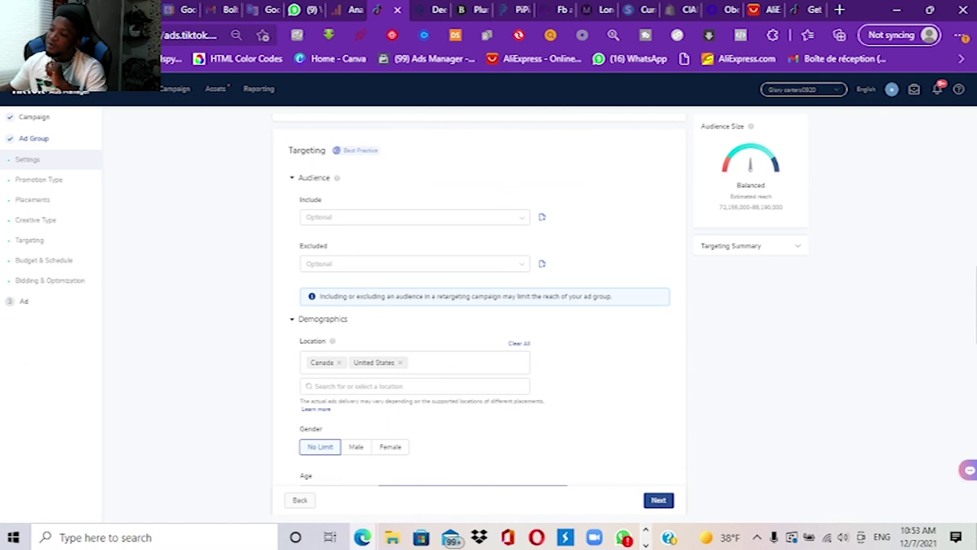
{"action": "scroll", "coordinate": [479, 300], "scroll_direction": "up", "scroll_amount": 4}
{"action": "scroll", "coordinate": [480, 300], "scroll_direction": "down", "scroll_amount": 8}
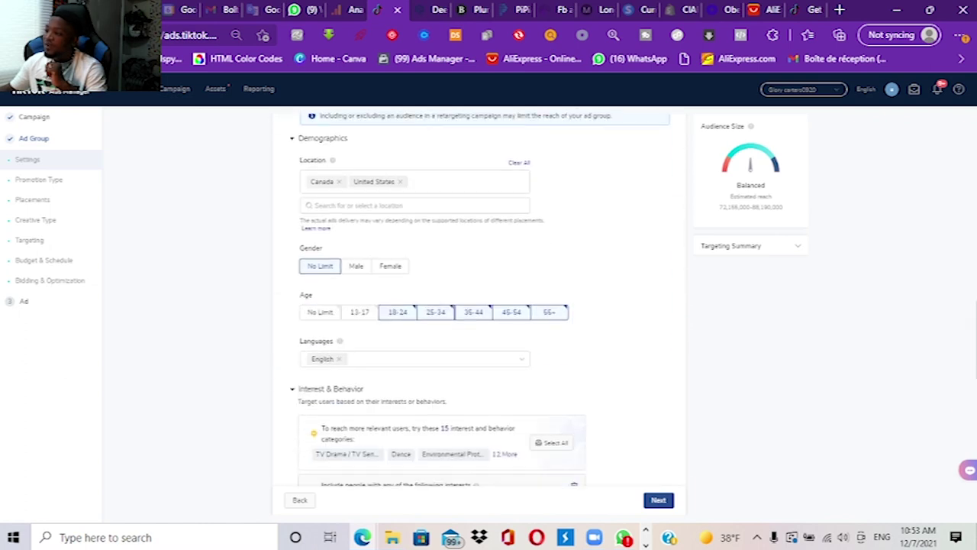
{"action": "scroll", "coordinate": [441, 294], "scroll_direction": "down", "scroll_amount": 1}
{"action": "left_click", "coordinate": [442, 190]}
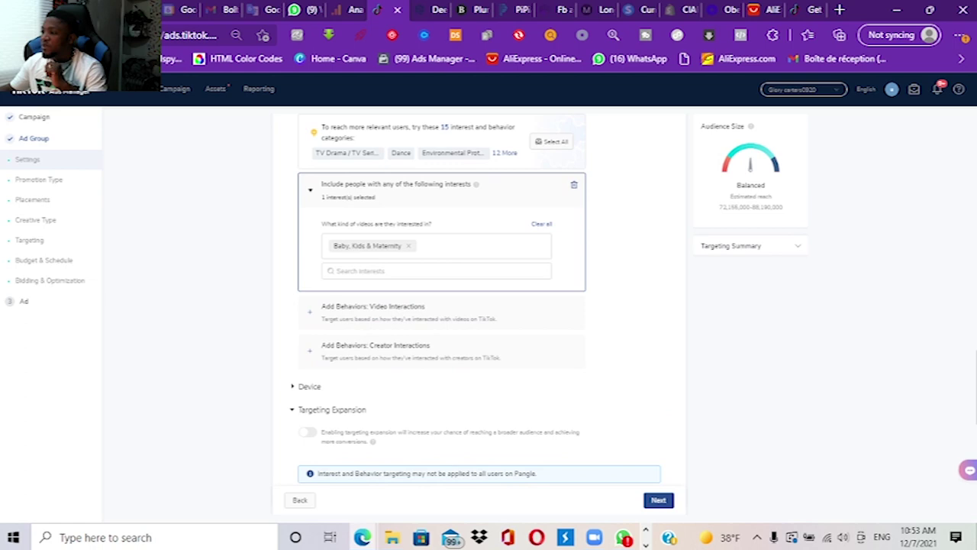
{"action": "left_click_drag", "start_coordinate": [403, 246], "coordinate": [333, 246]}
{"action": "right_click", "coordinate": [352, 245]}
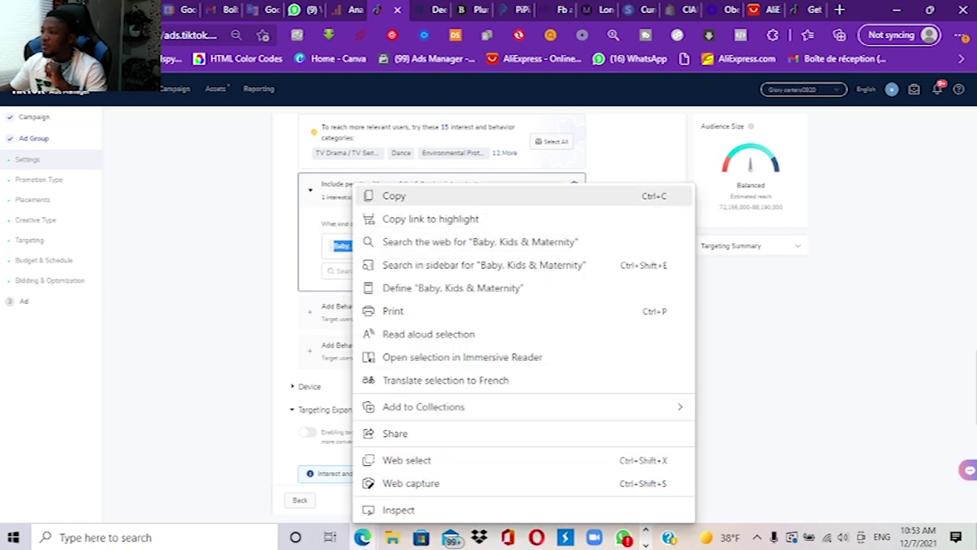
{"action": "left_click", "coordinate": [394, 195]}
- Rename the ad group as "Baby, Kids & Maternity" by pasting the copied interest name
{"action": "scroll", "coordinate": [394, 195], "scroll_direction": "up", "scroll_amount": 15}
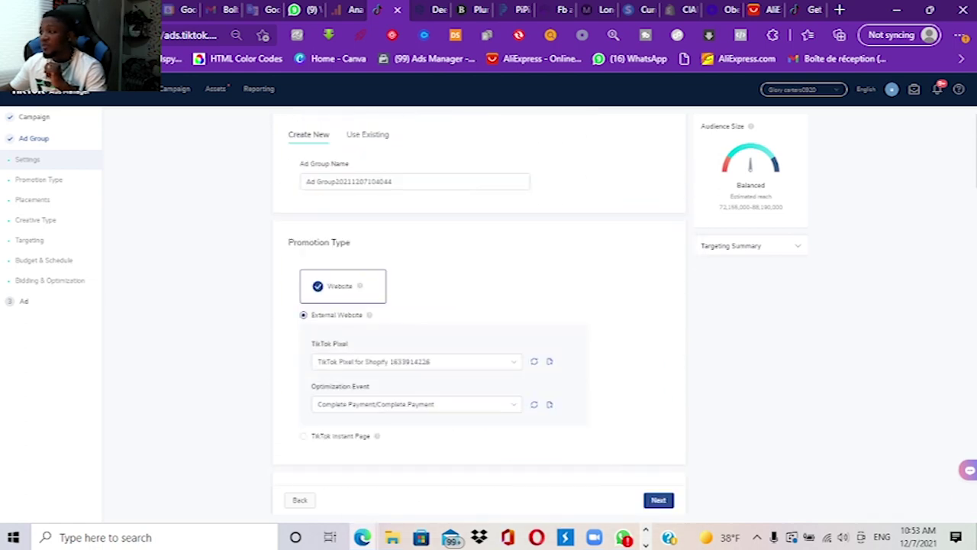
{"action": "triple_click", "coordinate": [336, 181]}
{"action": "right_click", "coordinate": [336, 181]}
{"action": "left_click", "coordinate": [367, 165]}
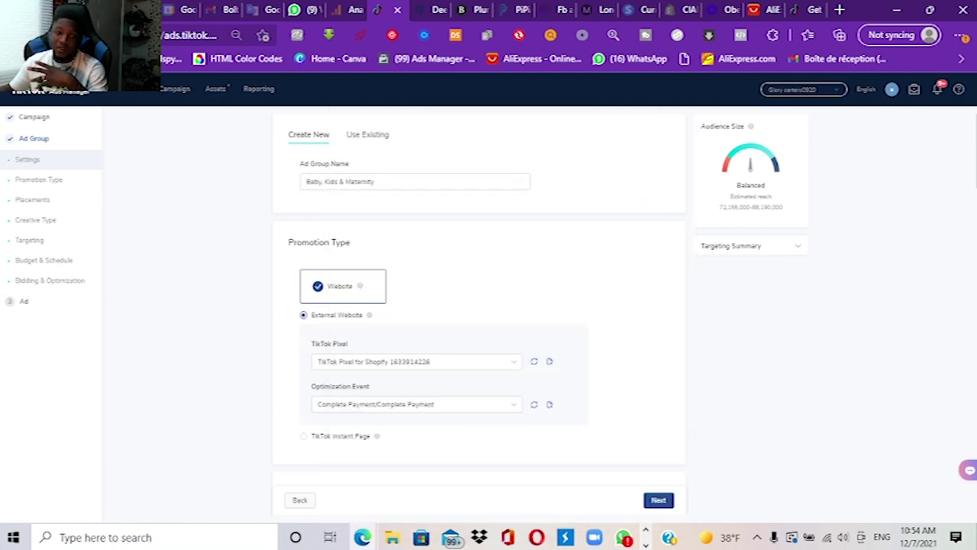
- Continue from the ad group settings to the ad creation stage
{"action": "scroll", "coordinate": [478, 305], "scroll_direction": "down", "scroll_amount": 20}
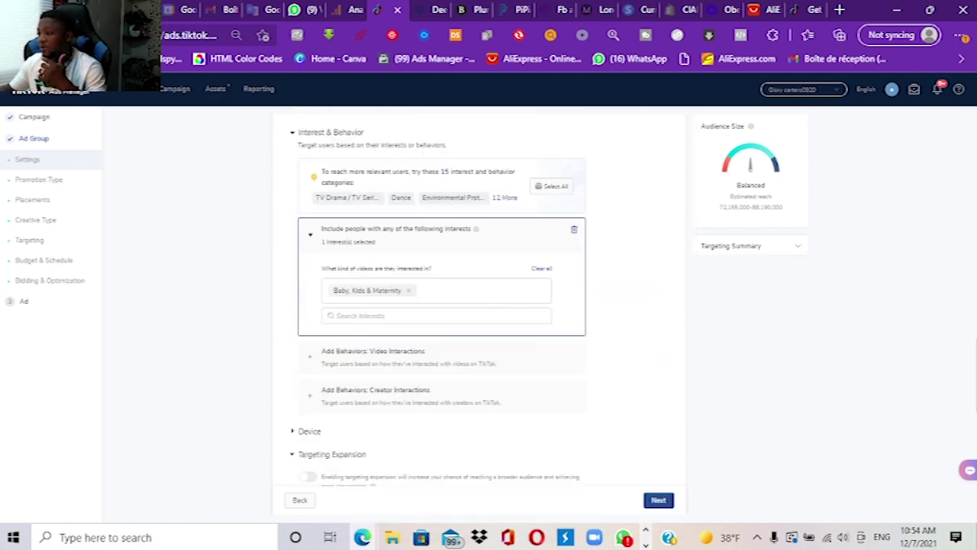
{"action": "scroll", "coordinate": [479, 305], "scroll_direction": "down", "scroll_amount": 2}
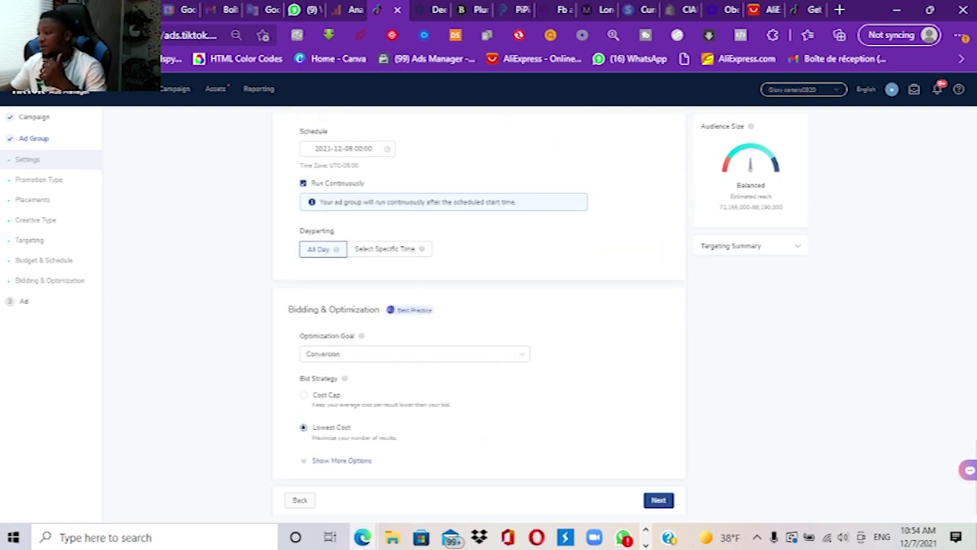
{"action": "left_click", "coordinate": [658, 500]}
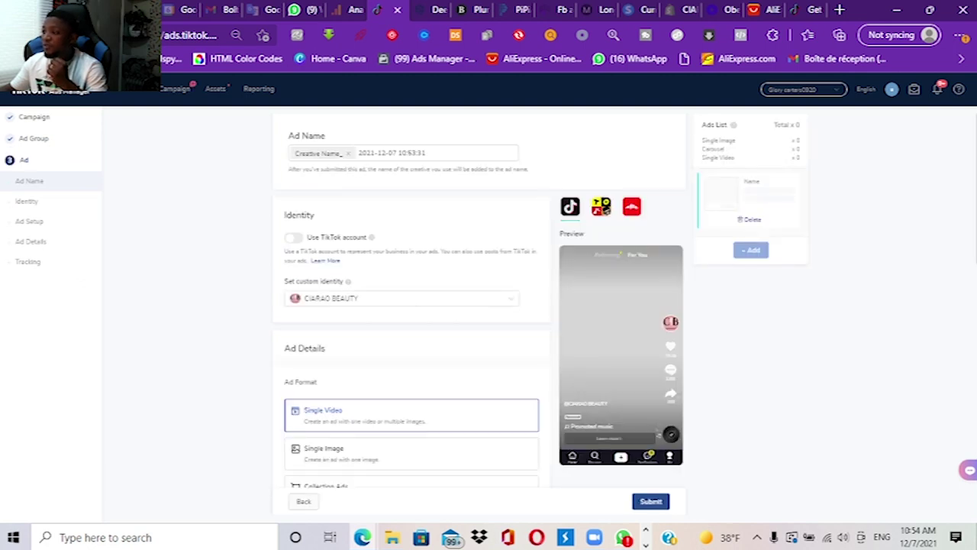
- Remove the Creative Name tag from the ad name and choose CIARAO BEAUTY as the custom identity
{"action": "left_click", "coordinate": [347, 152]}
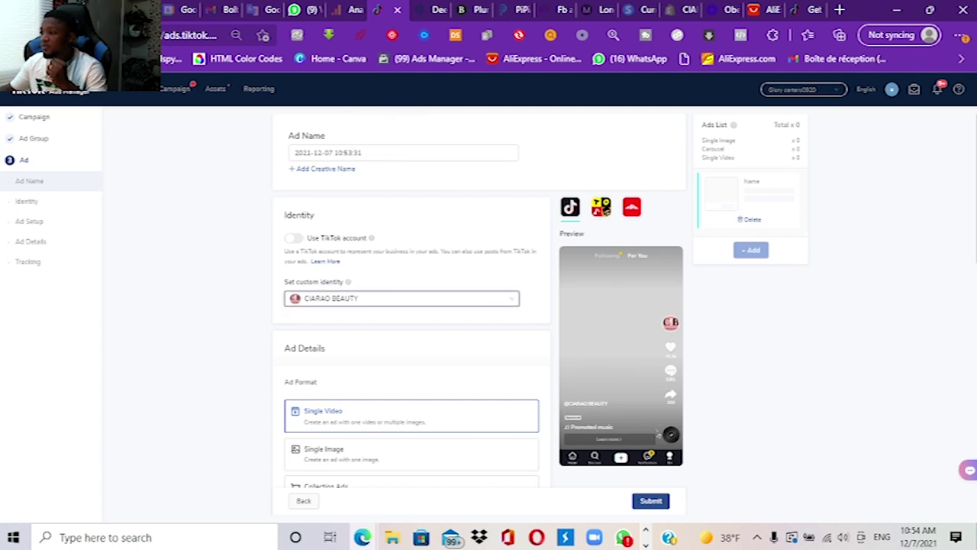
{"action": "left_click", "coordinate": [402, 298]}
{"action": "left_click", "coordinate": [399, 329]}
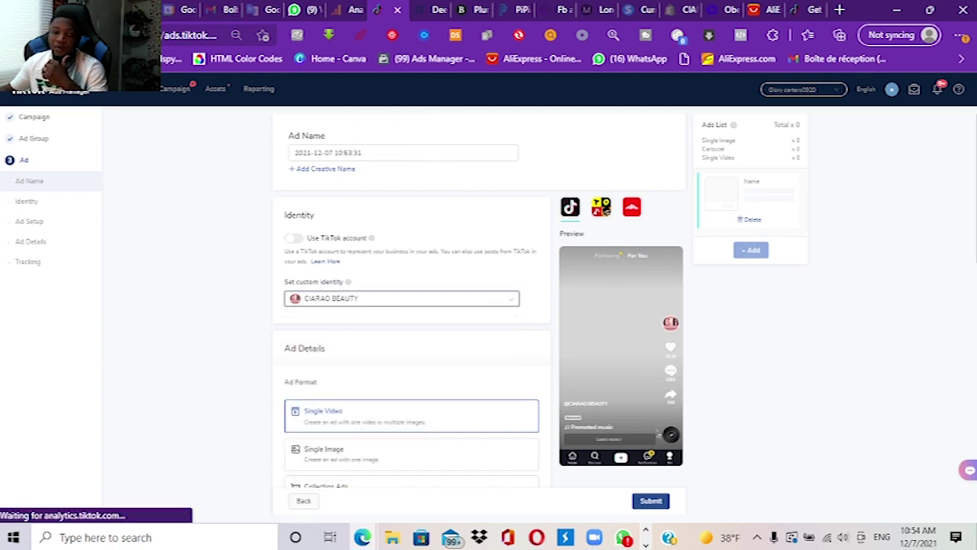
- Replace the default date-and-time ad name with "AD"
{"action": "triple_click", "coordinate": [328, 152]}
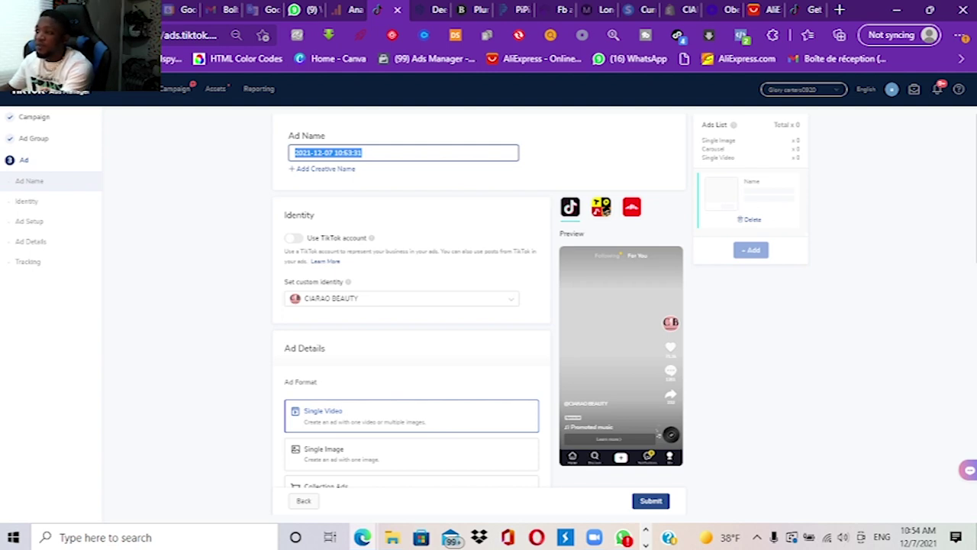
{"action": "key", "text": "Tab"}
{"action": "left_click", "coordinate": [362, 152]}
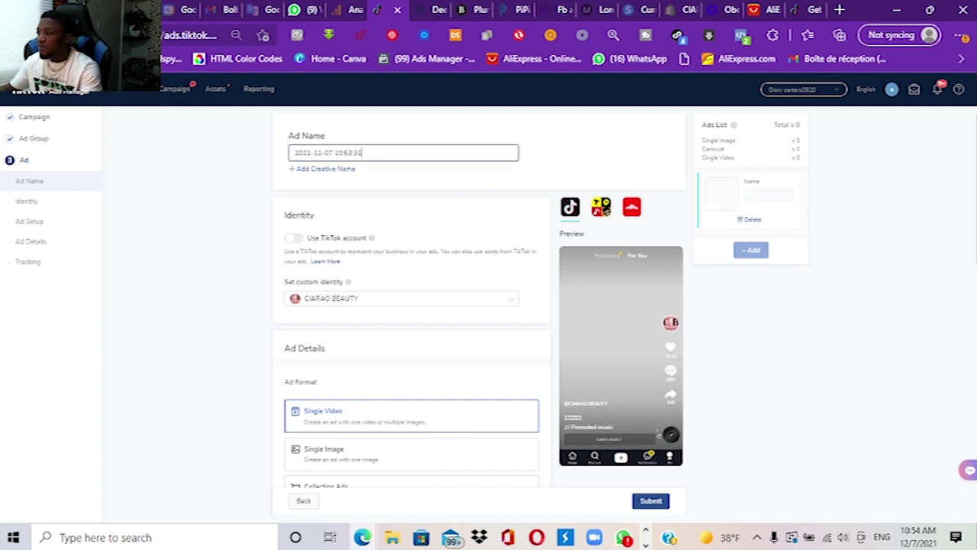
{"action": "key", "text": "BackSpace"}
{"action": "key", "text": "BackSpace"}
{"action": "key", "text": "BackSpace"}
{"action": "key", "text": "BackSpace"}
{"action": "key", "text": "BackSpace"}
{"action": "key", "text": "BackSpace"}
{"action": "key", "text": "BackSpace"}
{"action": "key", "text": "BackSpace"}
{"action": "key", "text": "BackSpace"}
{"action": "key", "text": "BackSpace"}
{"action": "key", "text": "BackSpace"}
{"action": "key", "text": "BackSpace"}
{"action": "key", "text": "BackSpace"}
{"action": "key", "text": "BackSpace"}
{"action": "key", "text": "BackSpace"}
{"action": "key", "text": "BackSpace"}
{"action": "key", "text": "BackSpace"}
{"action": "key", "text": "BackSpace"}
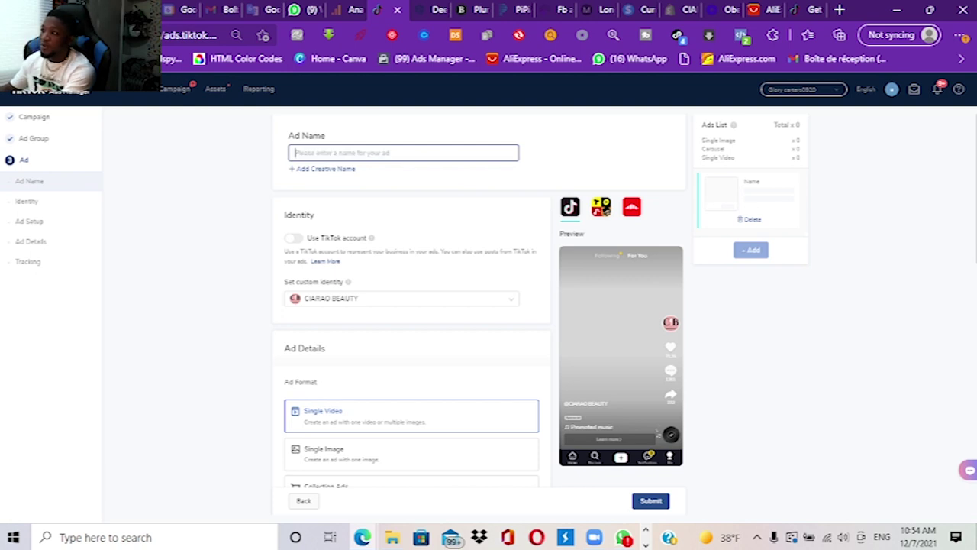
{"action": "type", "text": "AS"}
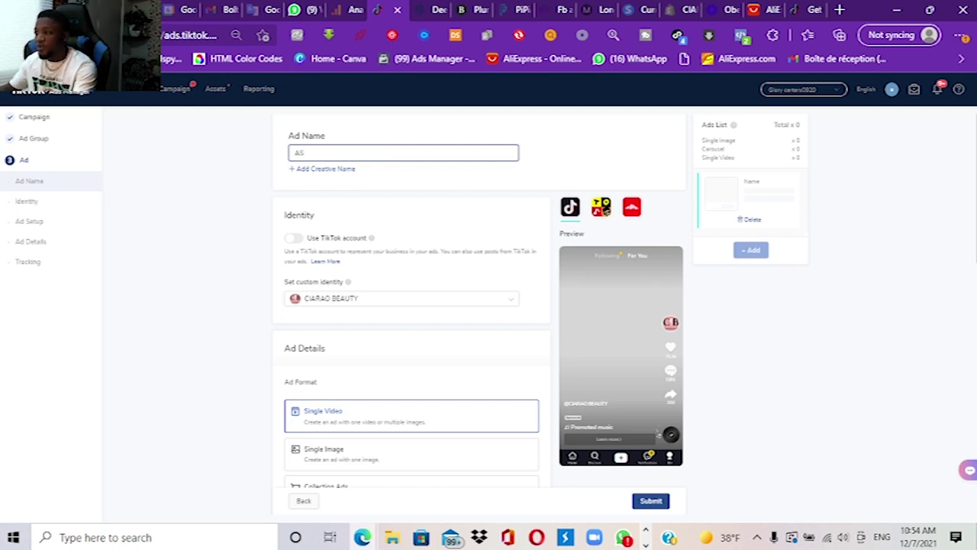
{"action": "key", "text": "BackSpace"}
{"action": "type", "text": "D"}
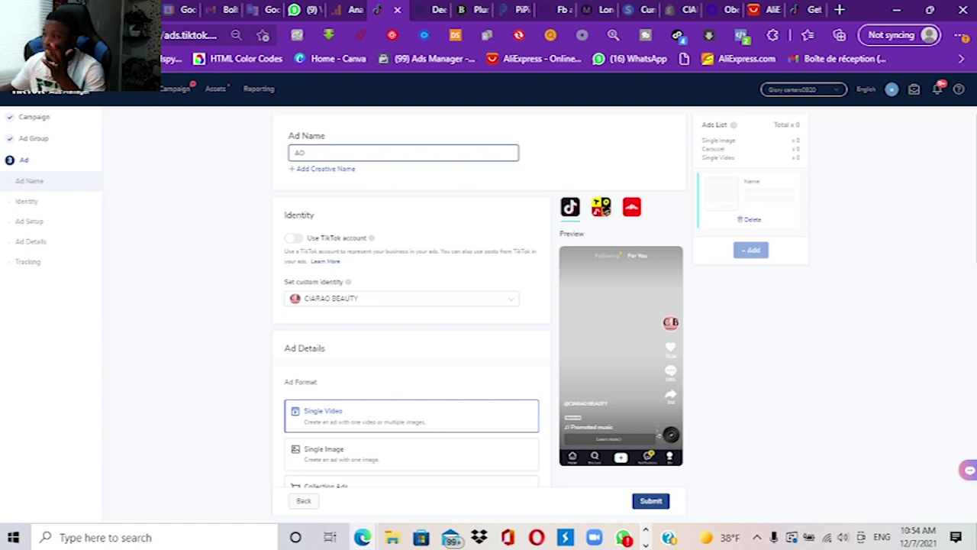
- Set the call to action on the ad's destination page to Shop now
{"action": "scroll", "coordinate": [413, 305], "scroll_direction": "down", "scroll_amount": 5}
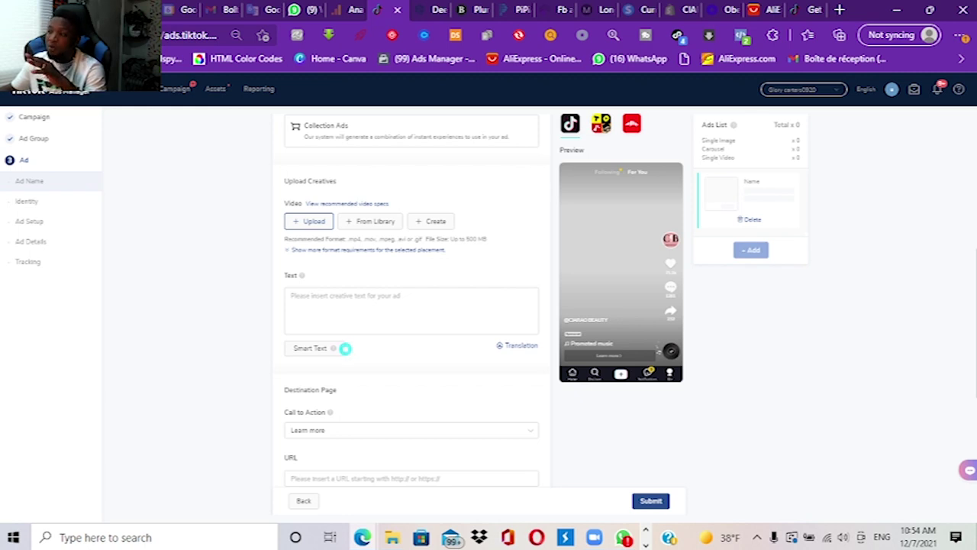
{"action": "left_click", "coordinate": [471, 10]}
{"action": "scroll", "coordinate": [346, 348], "scroll_direction": "down", "scroll_amount": 1}
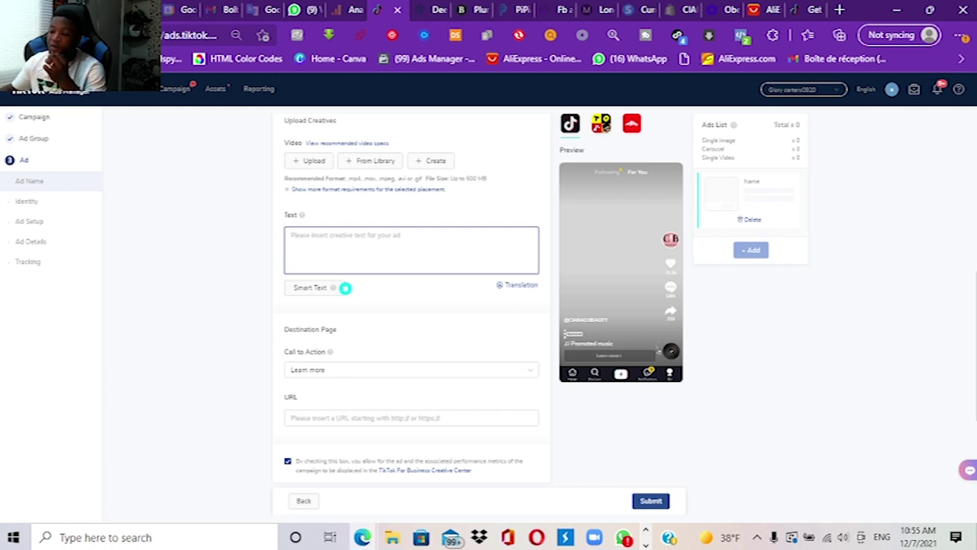
{"action": "scroll", "coordinate": [345, 288], "scroll_direction": "down", "scroll_amount": 2}
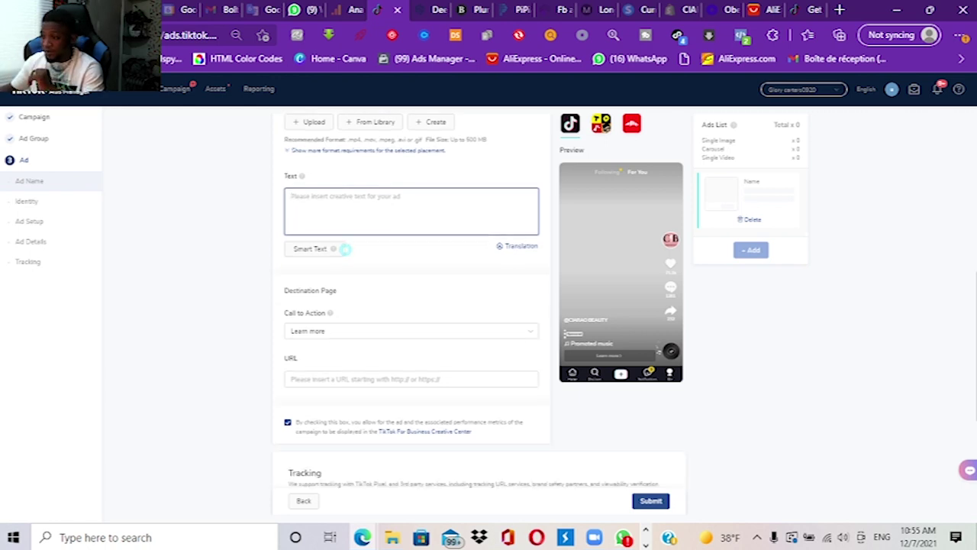
{"action": "left_click", "coordinate": [411, 249]}
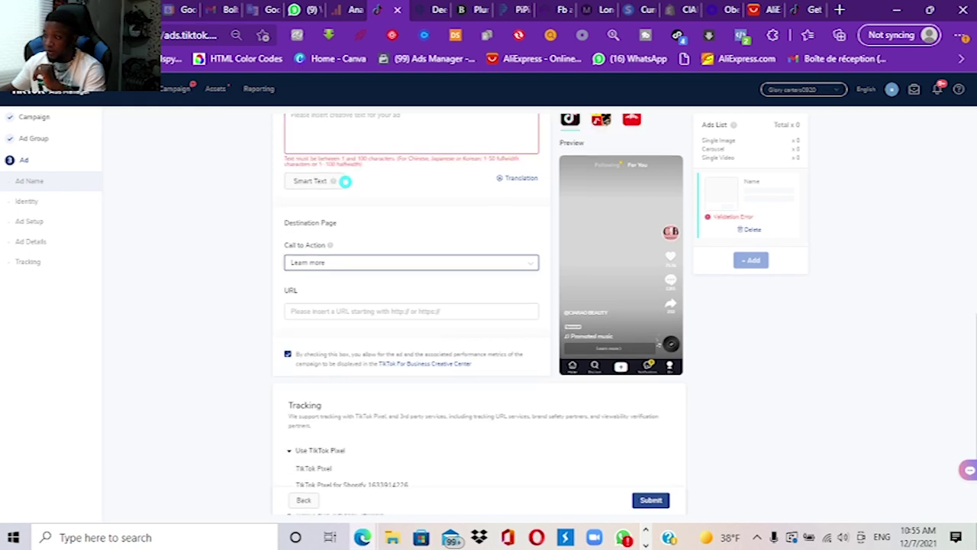
{"action": "left_click", "coordinate": [411, 262]}
{"action": "left_click", "coordinate": [344, 313]}
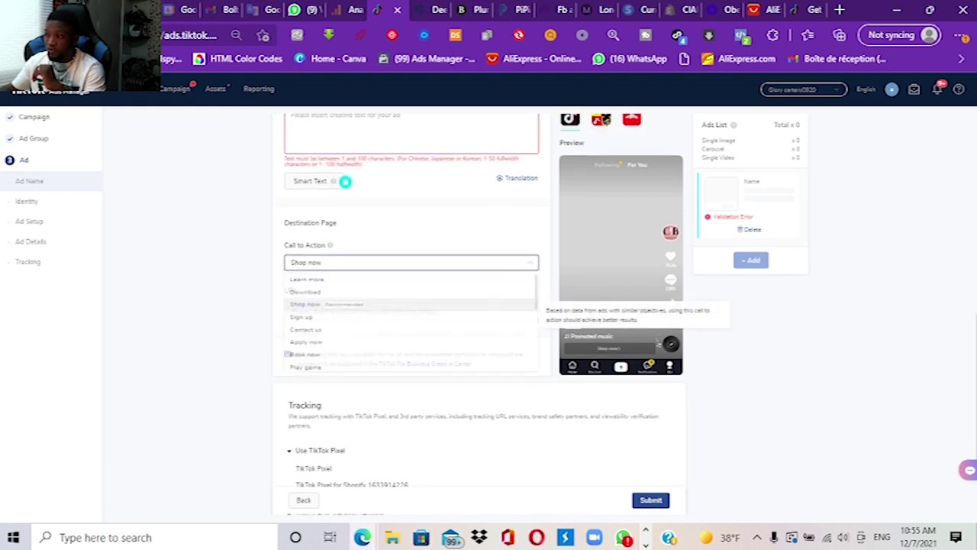
- Examine the ad's destination URL field, its tracking settings and the rest of the ad form from ad name to tracking
{"action": "scroll", "coordinate": [412, 313], "scroll_direction": "down", "scroll_amount": 2}
{"action": "left_click", "coordinate": [410, 194]}
{"action": "key", "text": "Tab"}
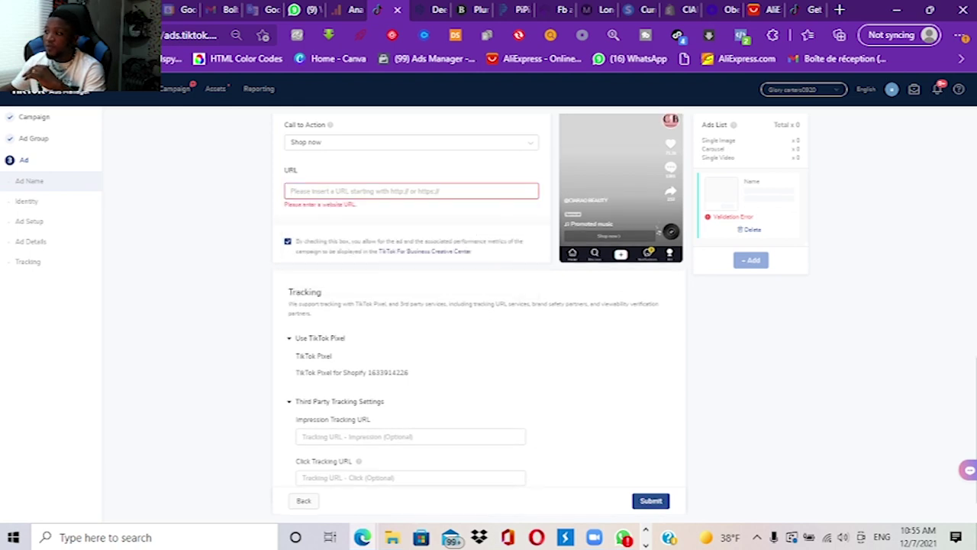
{"action": "scroll", "coordinate": [345, 121], "scroll_direction": "up", "scroll_amount": 1}
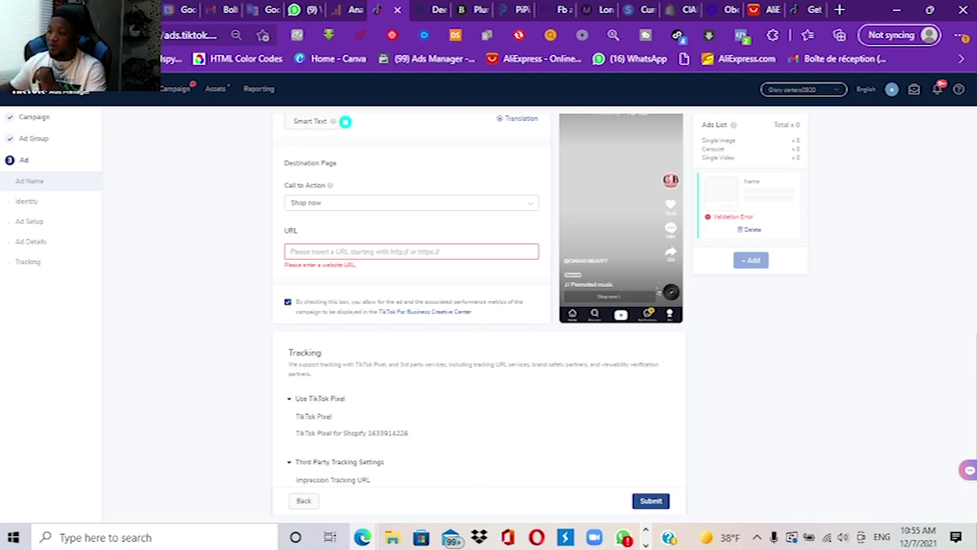
{"action": "scroll", "coordinate": [345, 121], "scroll_direction": "down", "scroll_amount": 2}
{"action": "scroll", "coordinate": [479, 313], "scroll_direction": "up", "scroll_amount": 9}
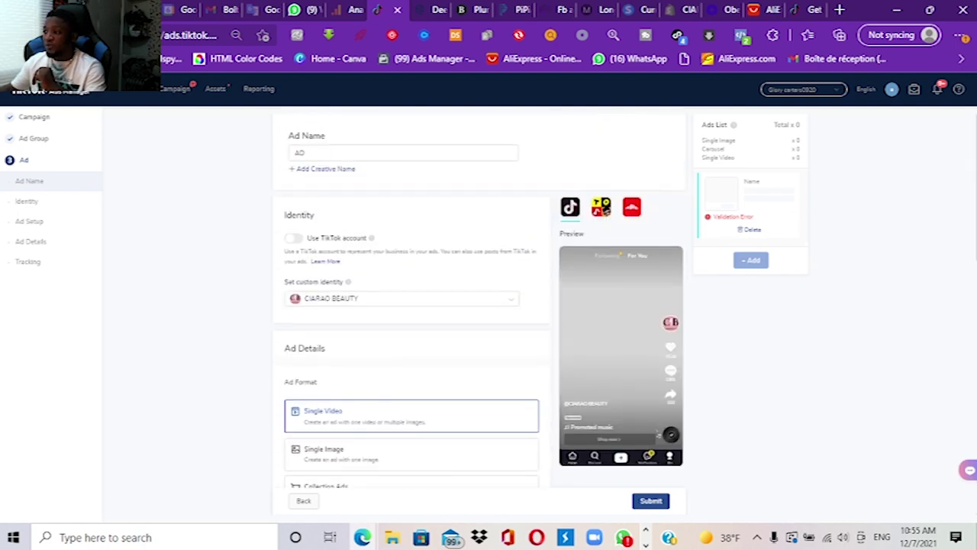
{"action": "scroll", "coordinate": [478, 313], "scroll_direction": "down", "scroll_amount": 9}
{"action": "scroll", "coordinate": [479, 313], "scroll_direction": "down", "scroll_amount": 1}
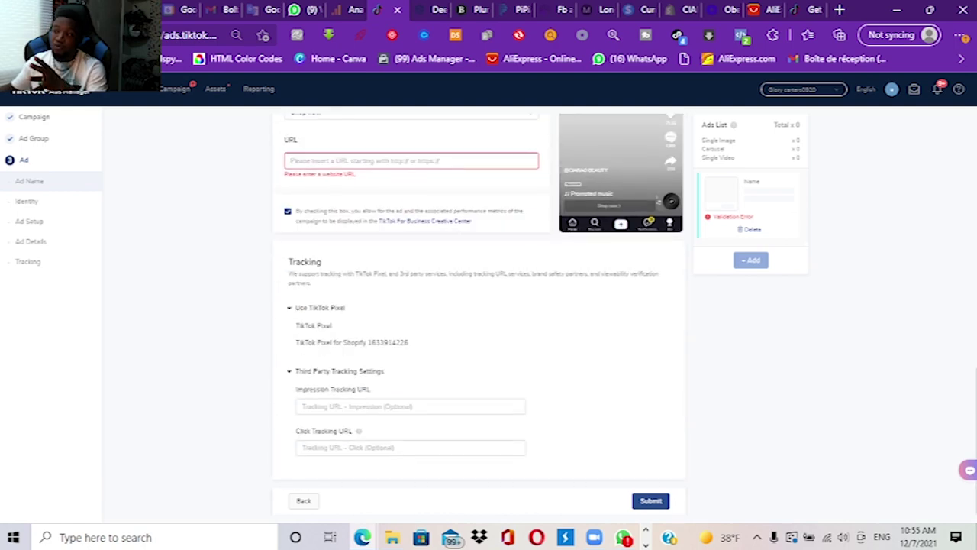